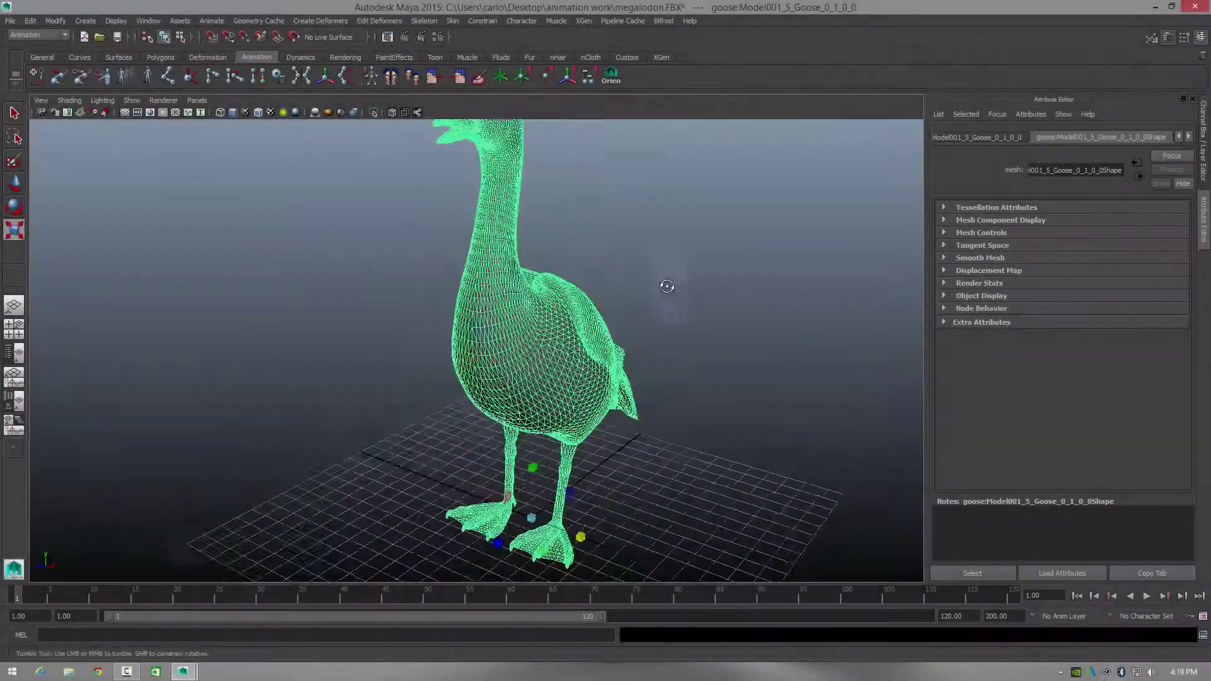
Step: Delete the huge grey mesh looming above and behind the goose
alt+drag(668, 289, 567, 284)
click(639, 295)
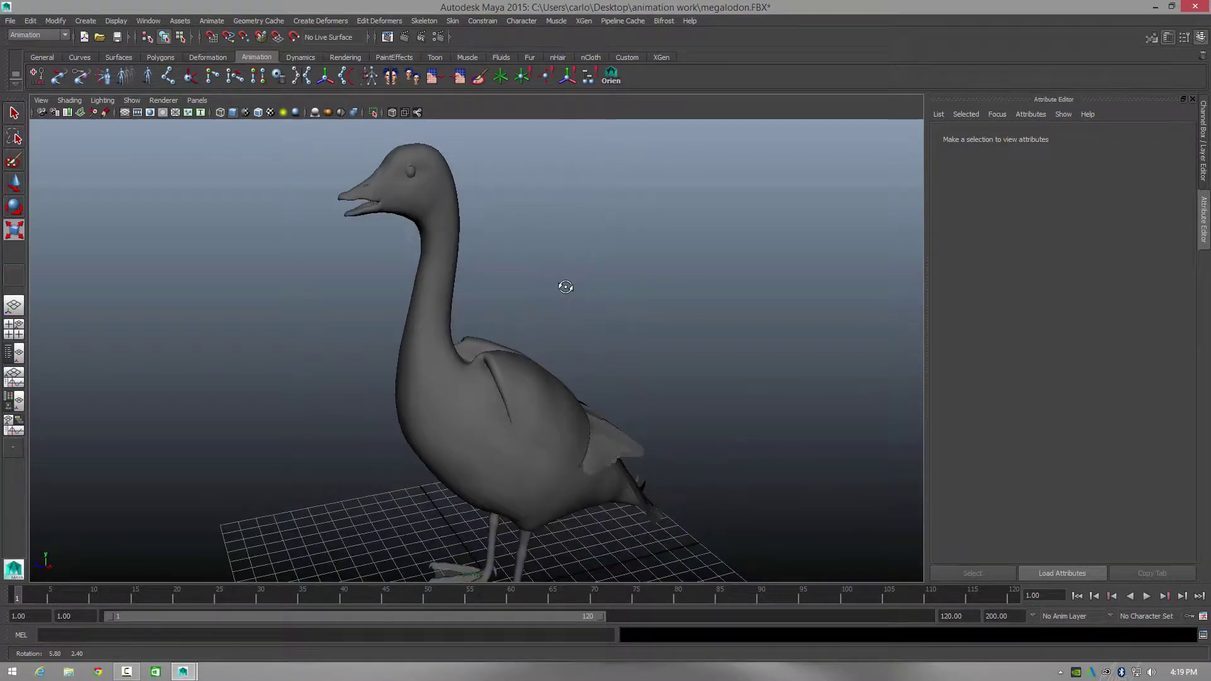
alt+drag(683, 354, 630, 324)
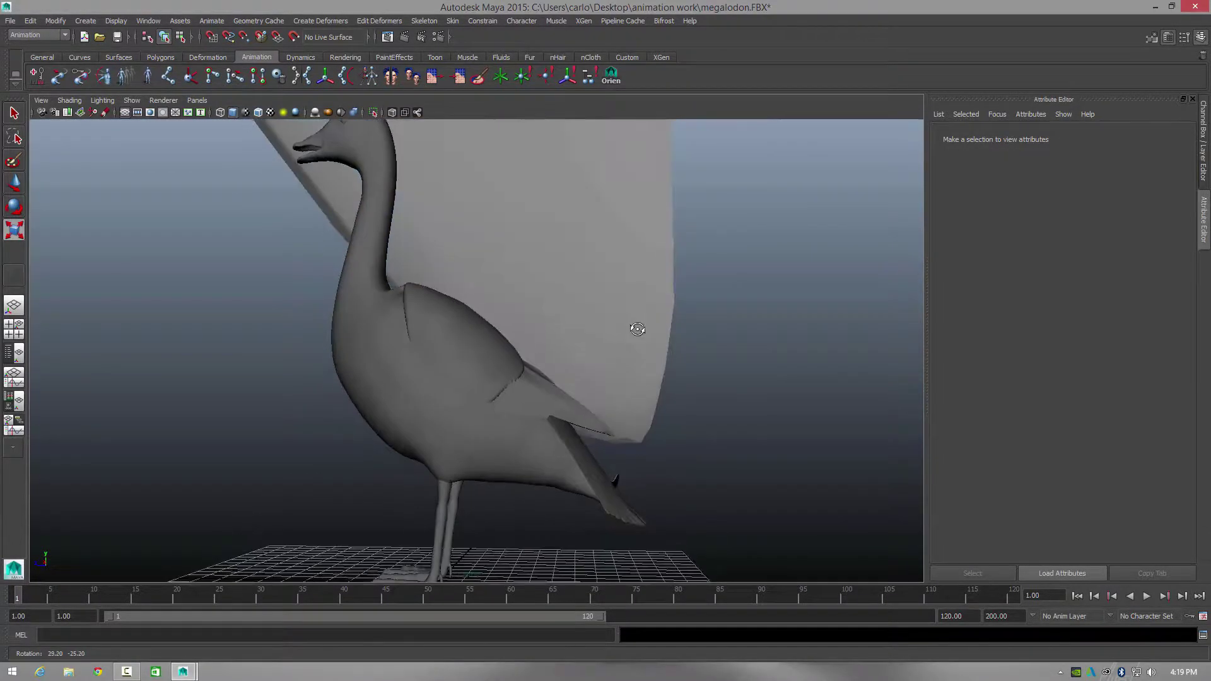
scroll(635, 335, down, 6)
scroll(616, 335, down, 5)
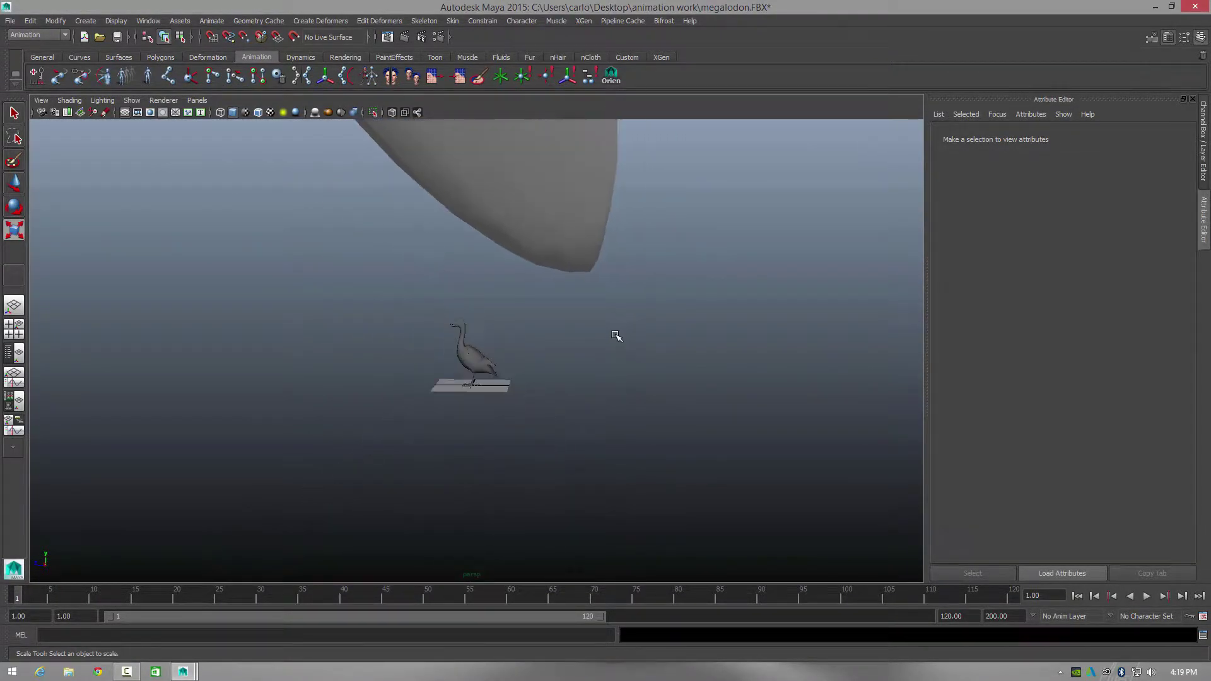
alt+right_drag(624, 387, 667, 497)
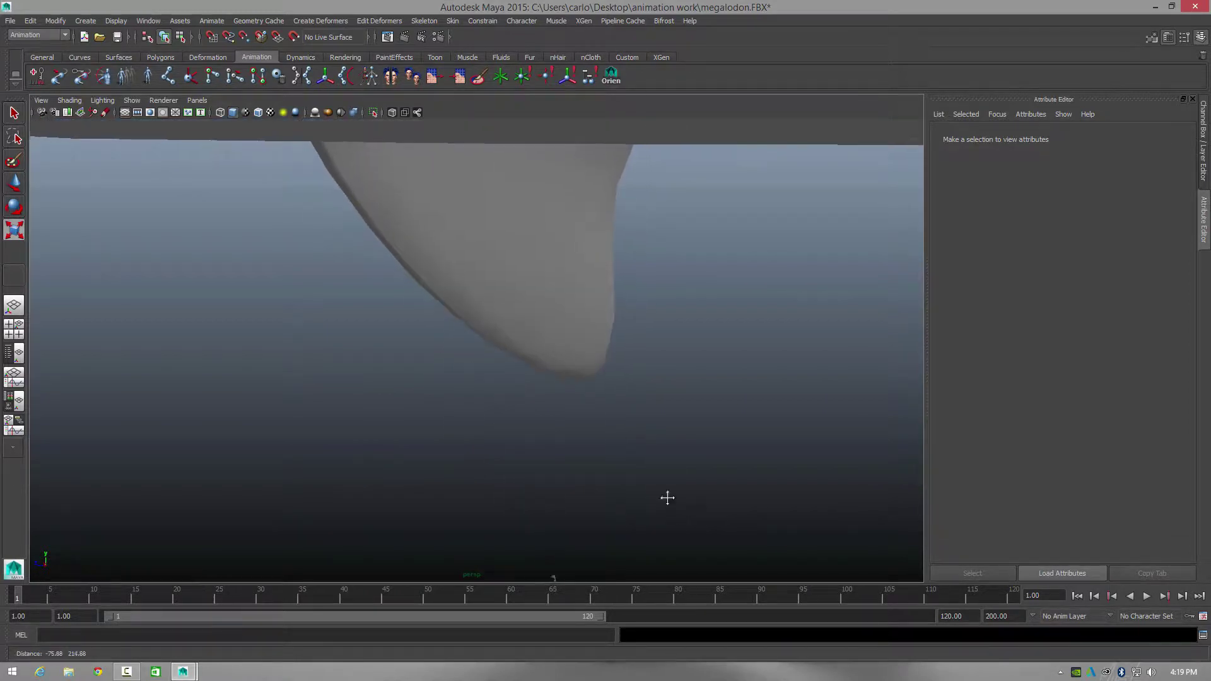
click(536, 283)
key(Delete)
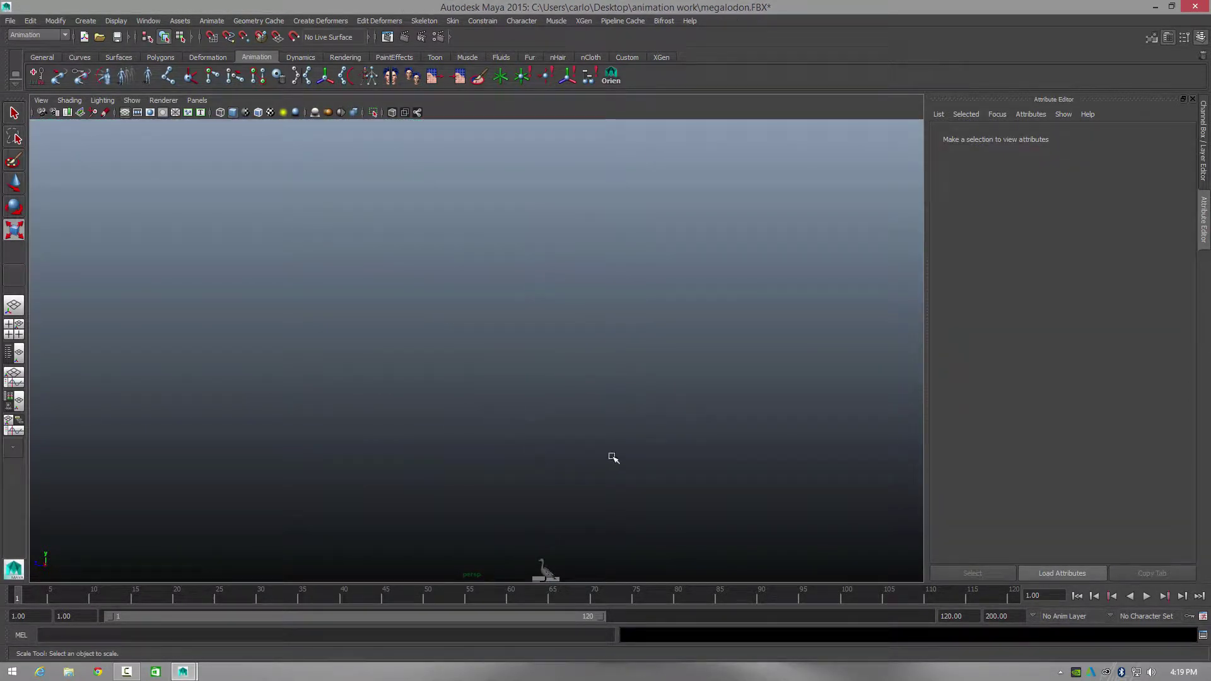
Step: Frame the goose and set the viewport shading to wireframe
alt+right_drag(611, 456, 490, 373)
scroll(490, 372, up, 10)
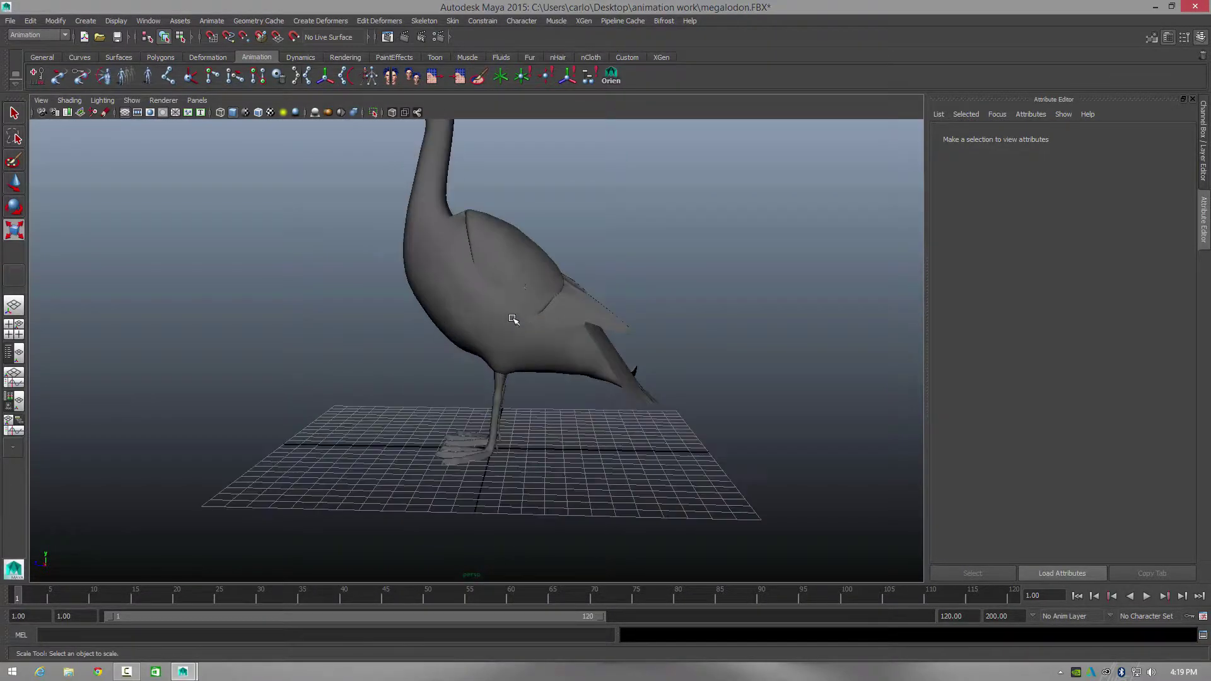
alt+drag(513, 319, 530, 400)
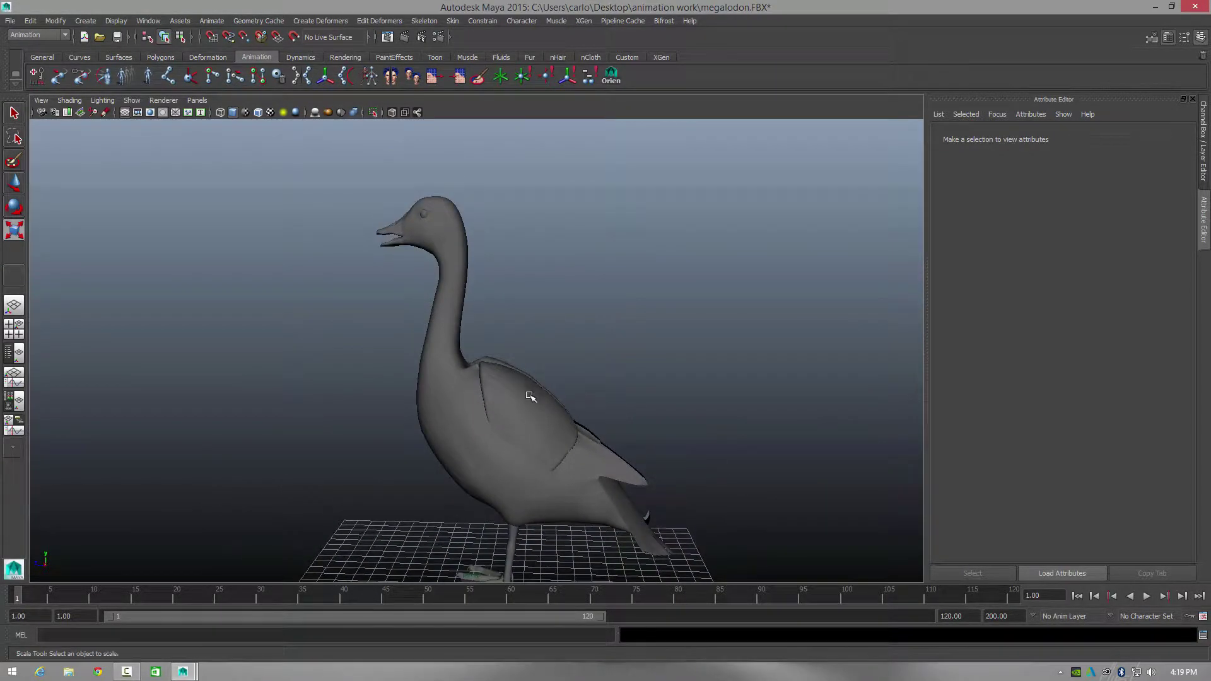
scroll(519, 378, up, 3)
alt+drag(441, 425, 517, 246)
alt+drag(626, 464, 586, 459)
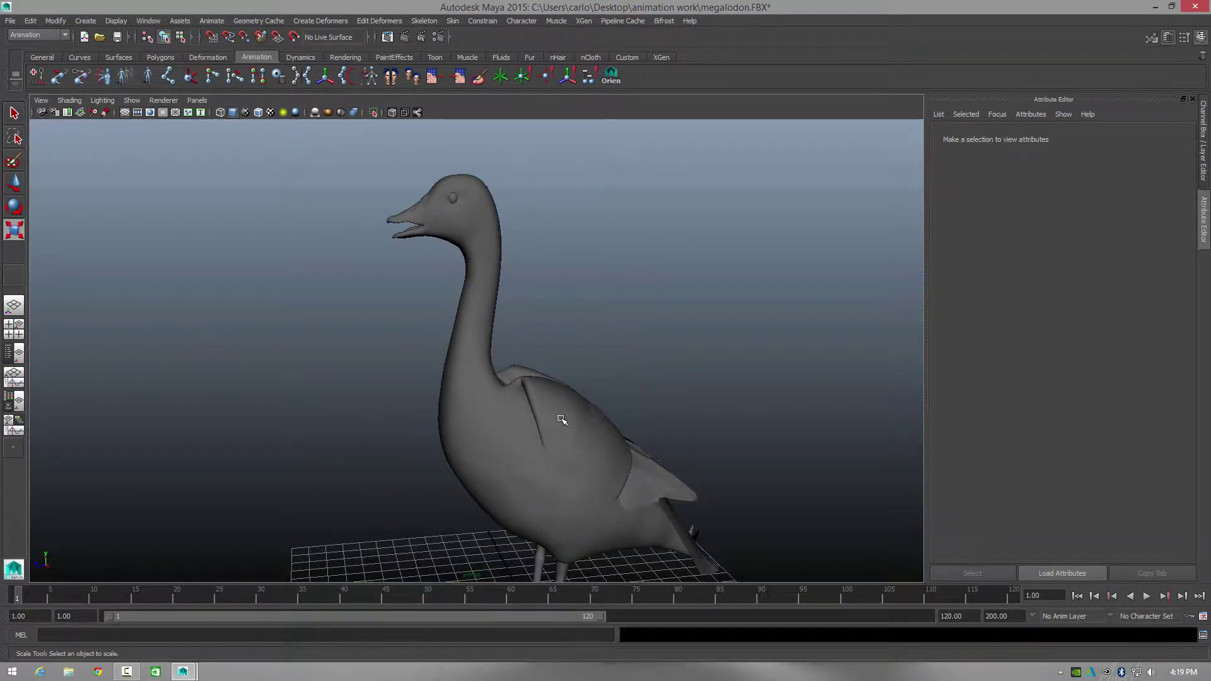
scroll(555, 413, up, 2)
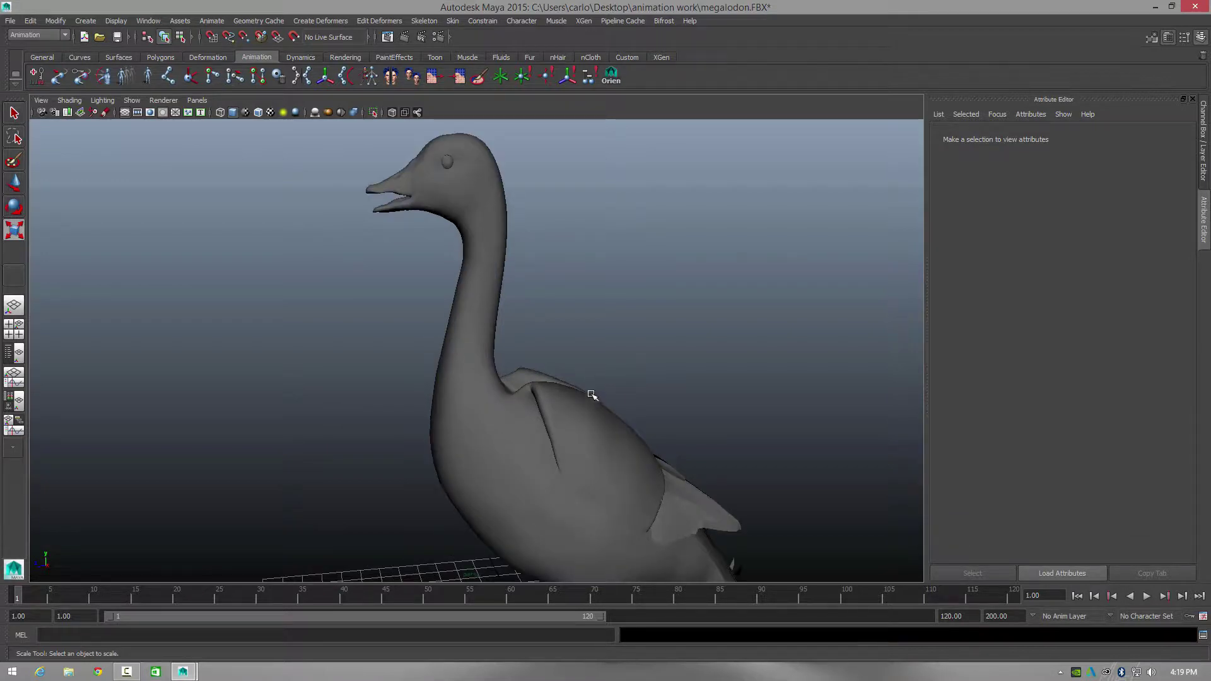
click(71, 100)
click(90, 123)
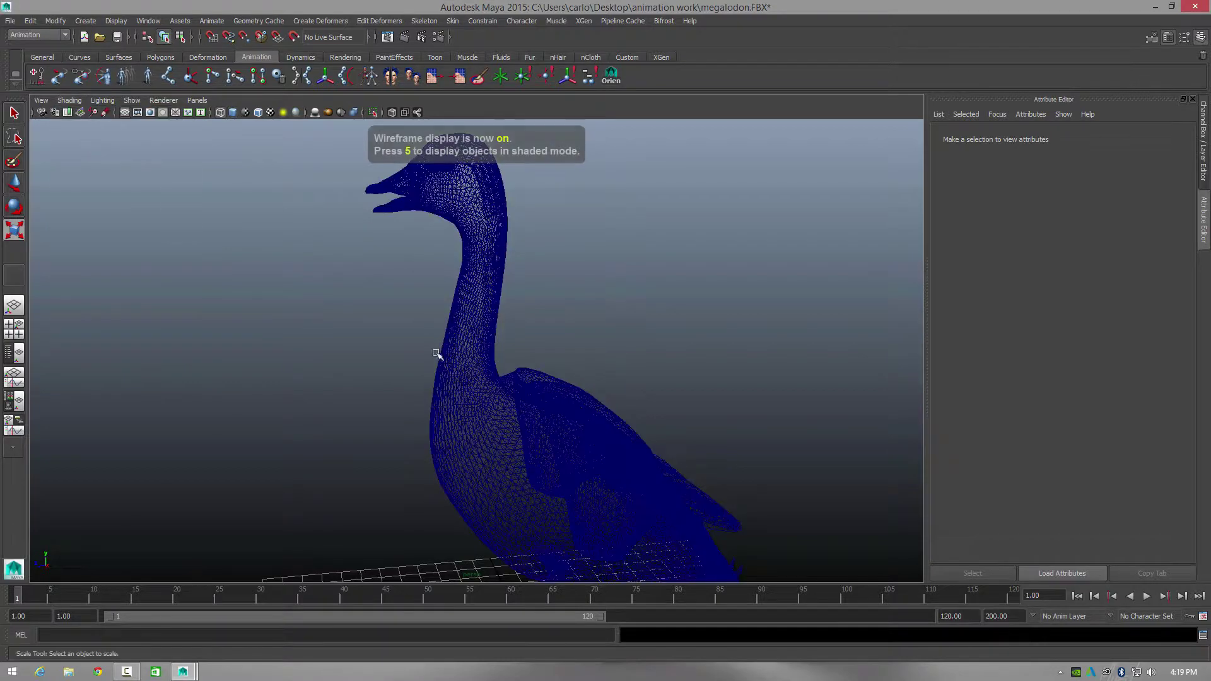
Step: Switch the viewport to the orthographic side view and frame the goose's head, neck and body
mouse_move(438, 352)
alt+mouse_down()
mouse_move(500, 390)
mouse_move(460, 379)
alt+mouse_up()
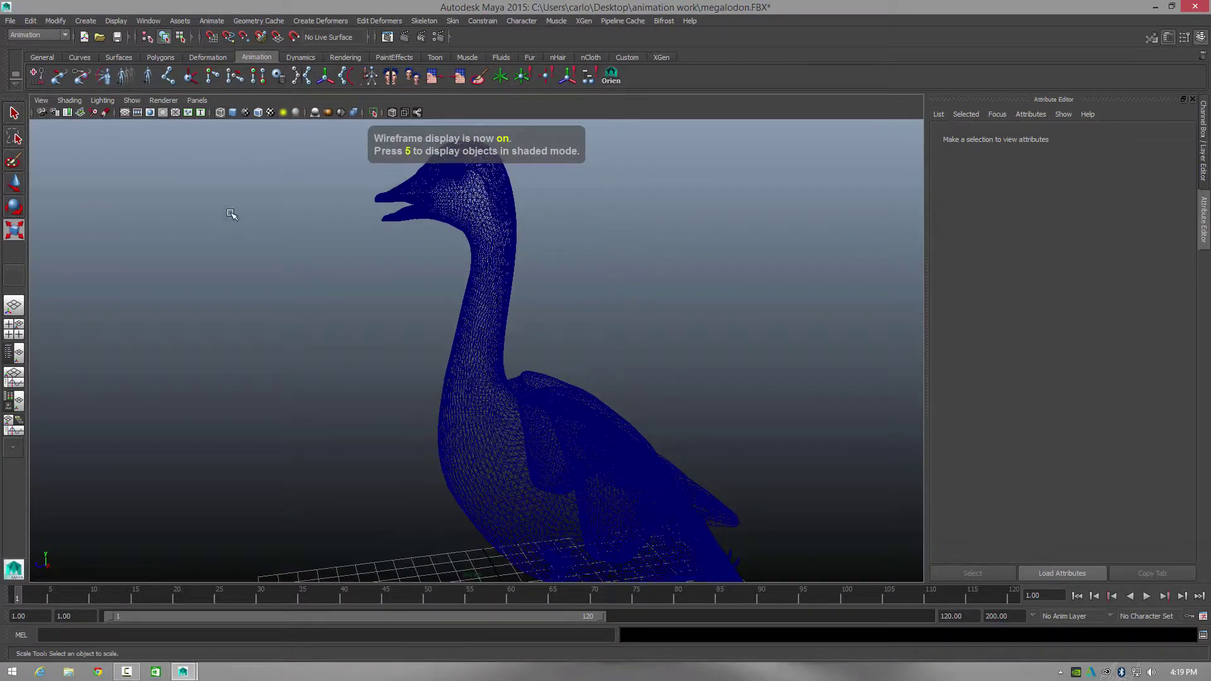
click(196, 100)
mouse_move(252, 136)
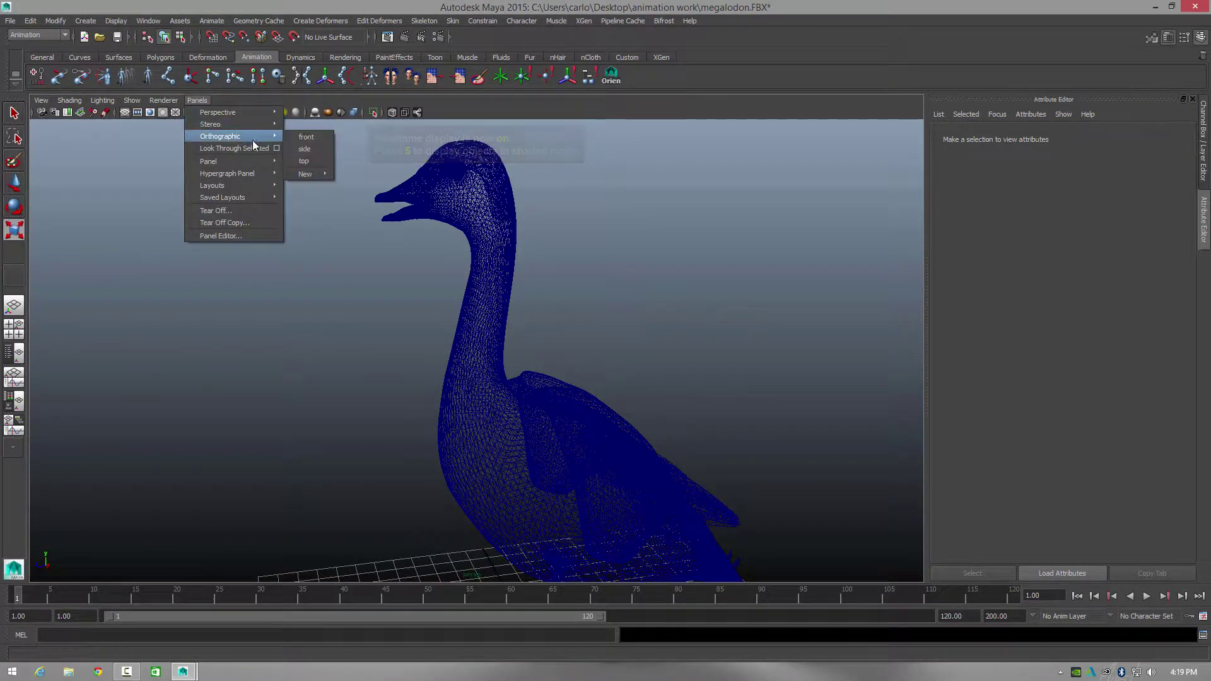
click(305, 149)
scroll(543, 265, up, 3)
key(r)
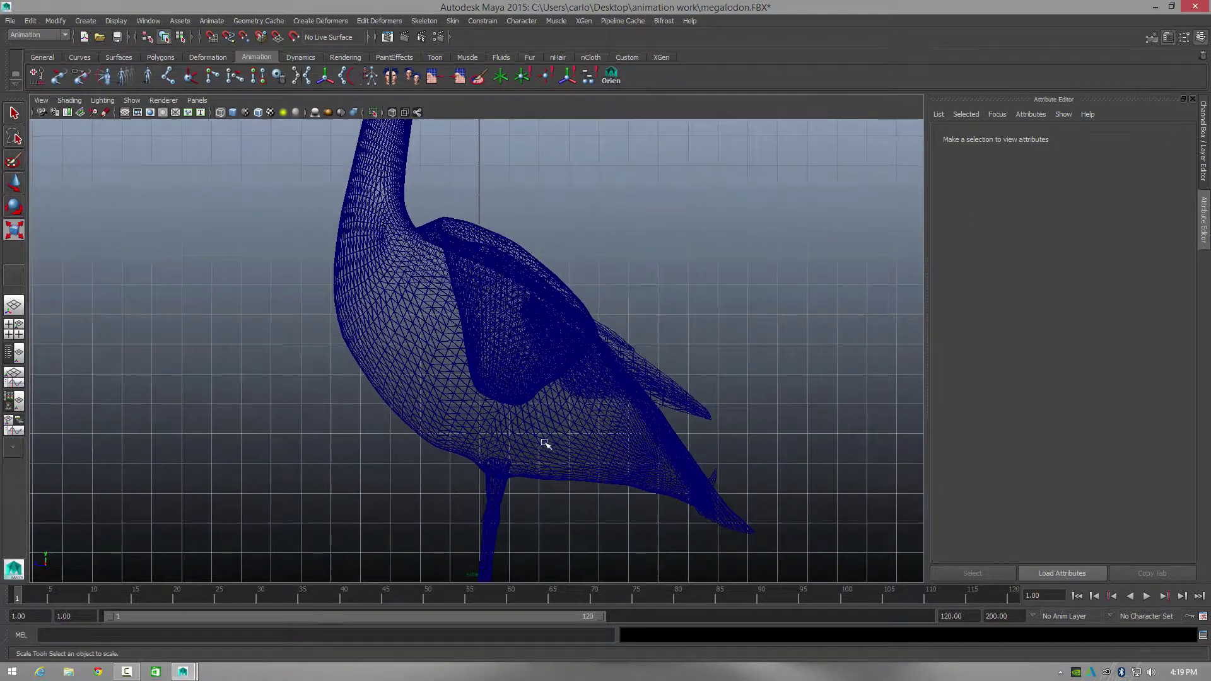
scroll(520, 323, down, 2)
scroll(504, 296, down, 2)
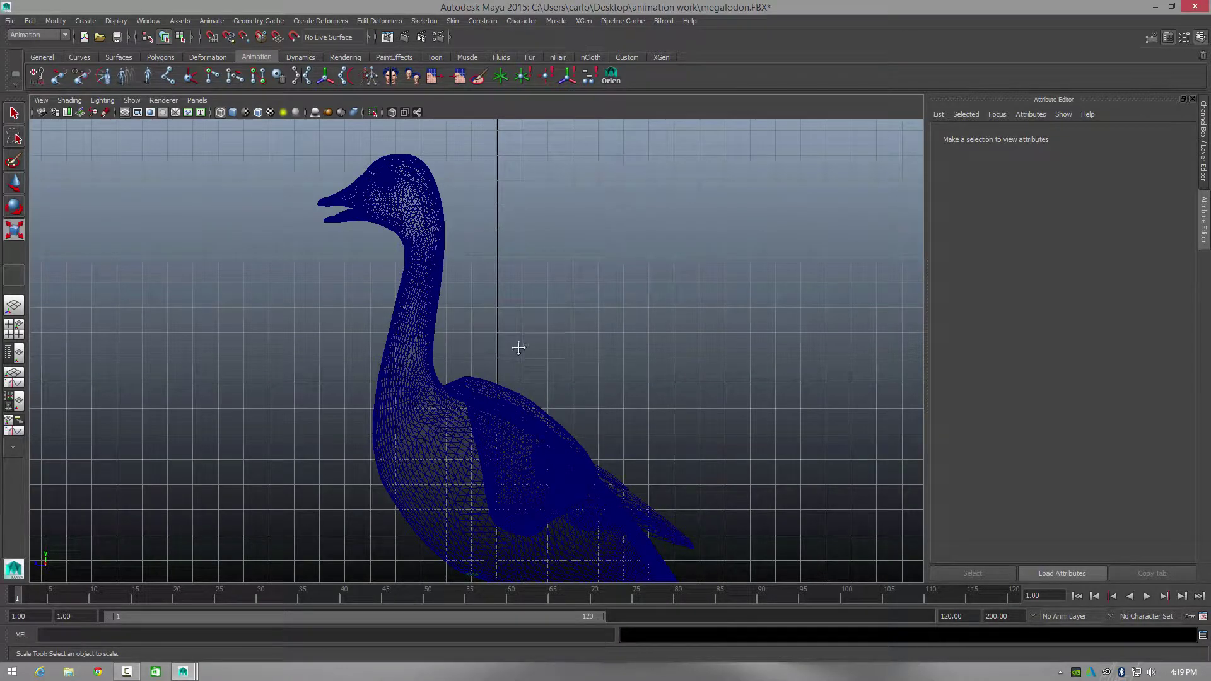
alt+middle_drag(518, 347, 511, 347)
alt+click(458, 425)
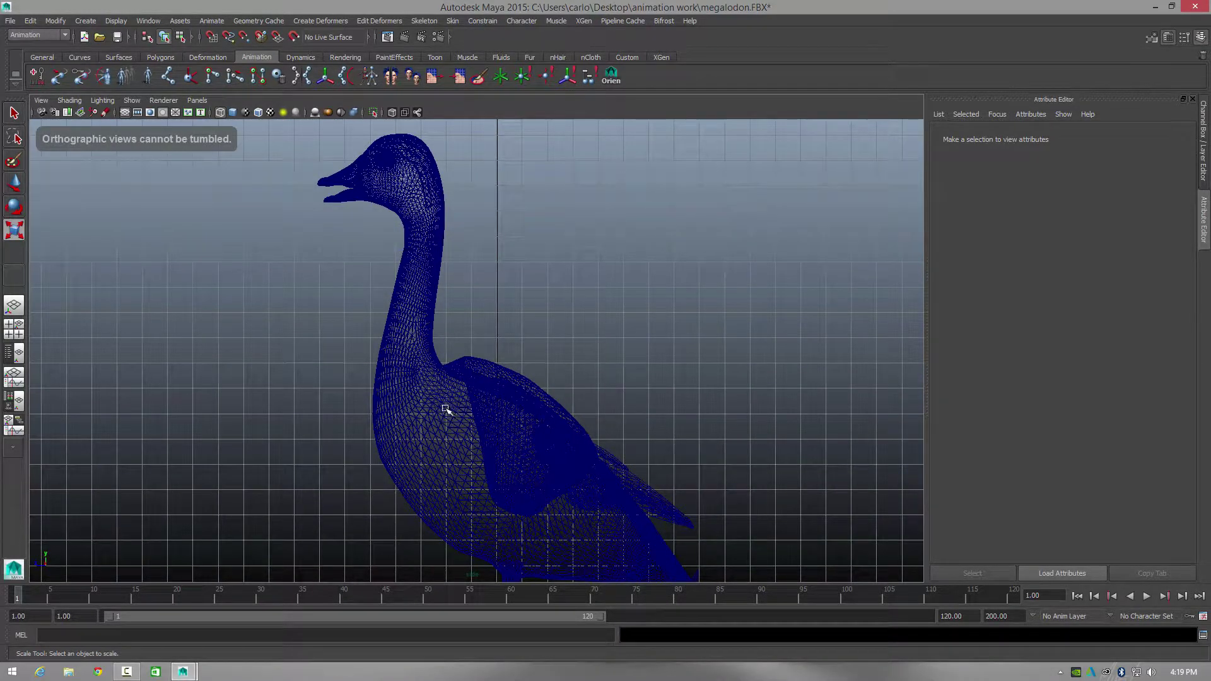
Step: Create a chain of five joints running from mid-body through the chest and up the neck to the base of the head
click(169, 77)
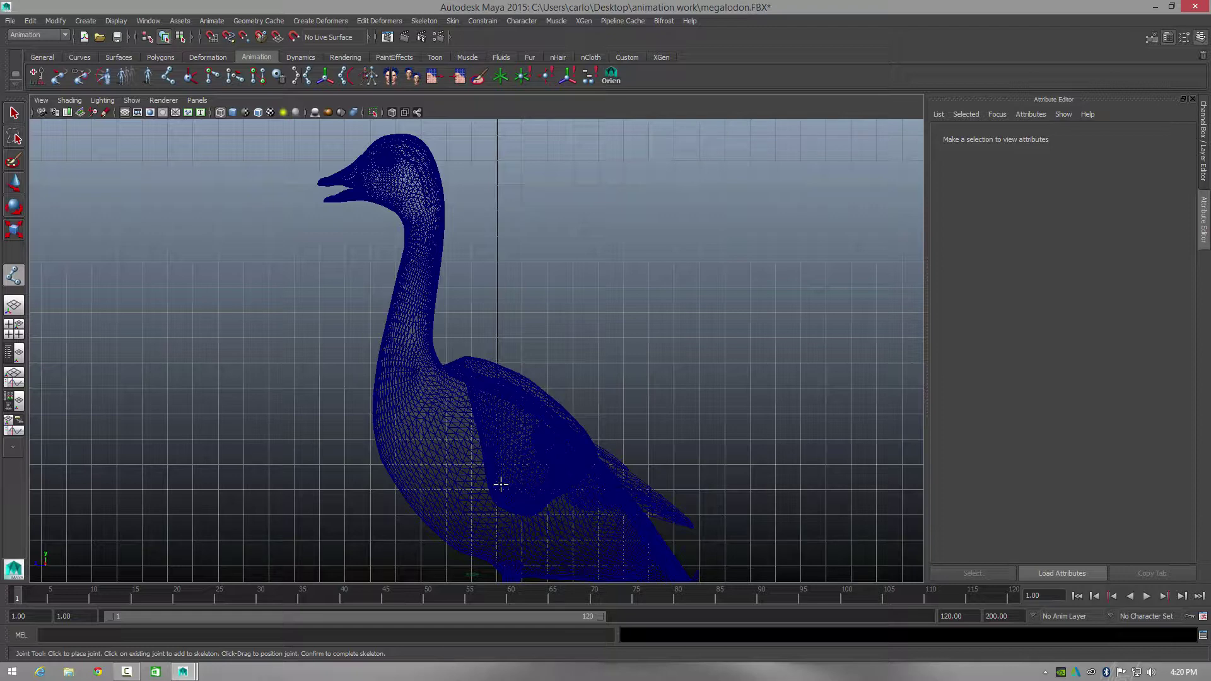
click(493, 485)
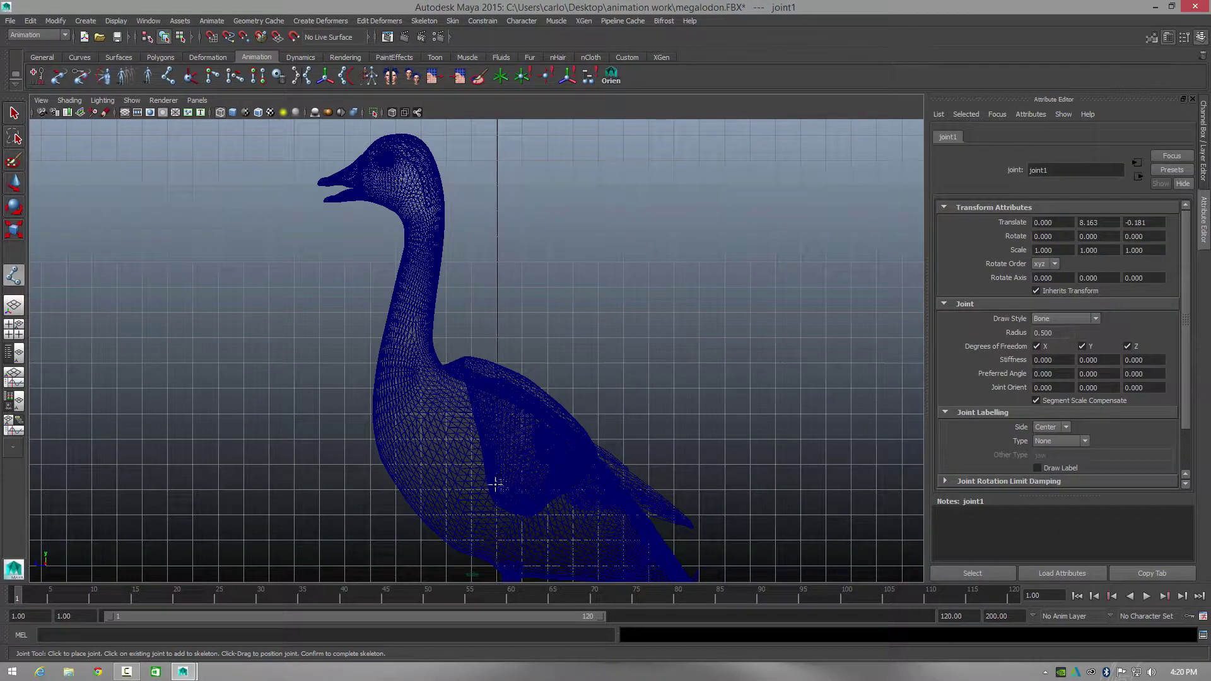
click(429, 427)
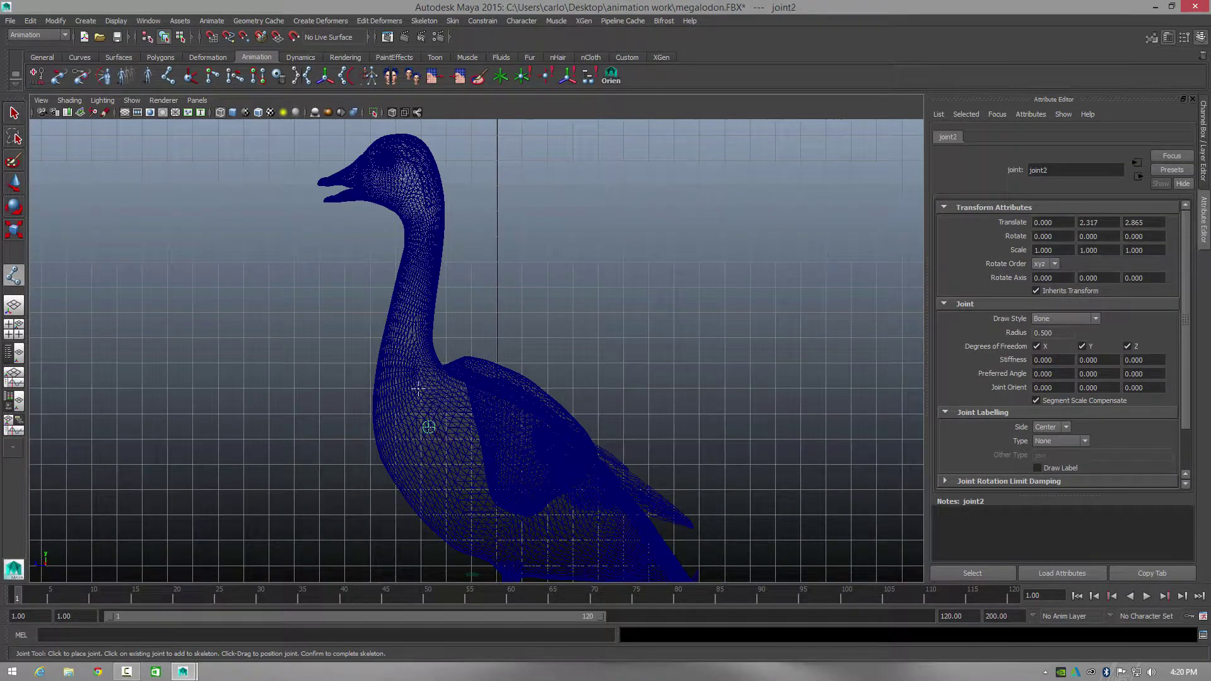
click(407, 346)
click(421, 203)
key(r)
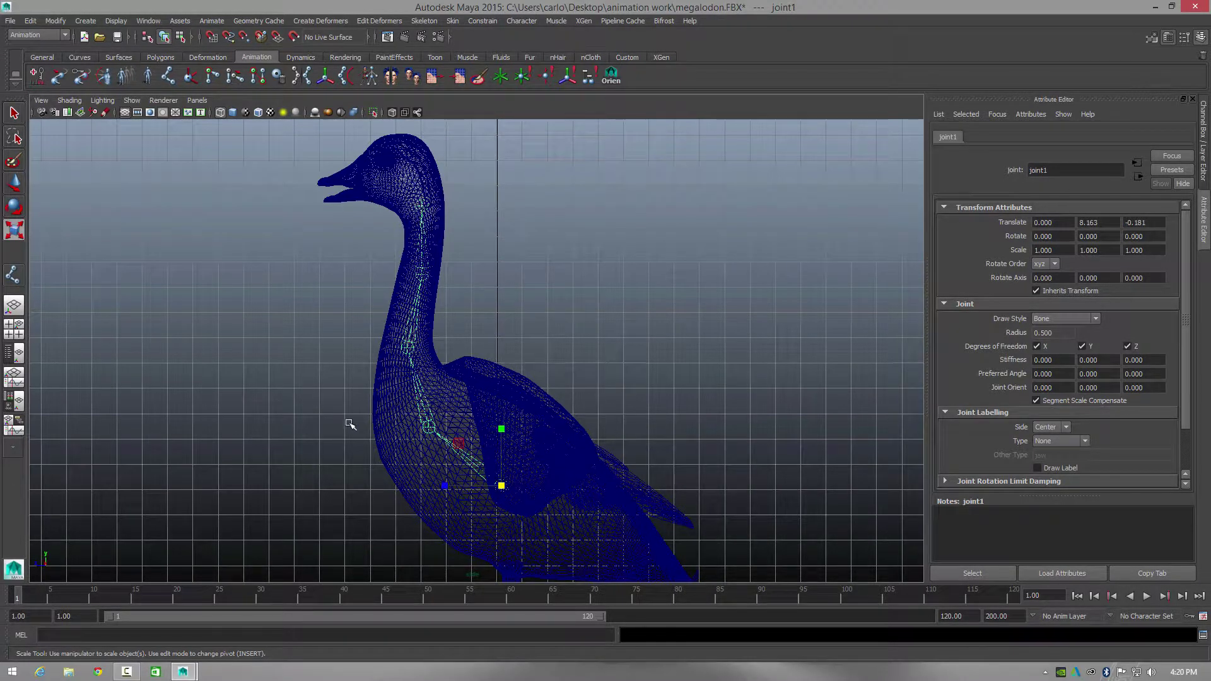
Step: Return to the perspective view and check the joint chain's placement inside the goose from several angles
click(197, 100)
click(309, 117)
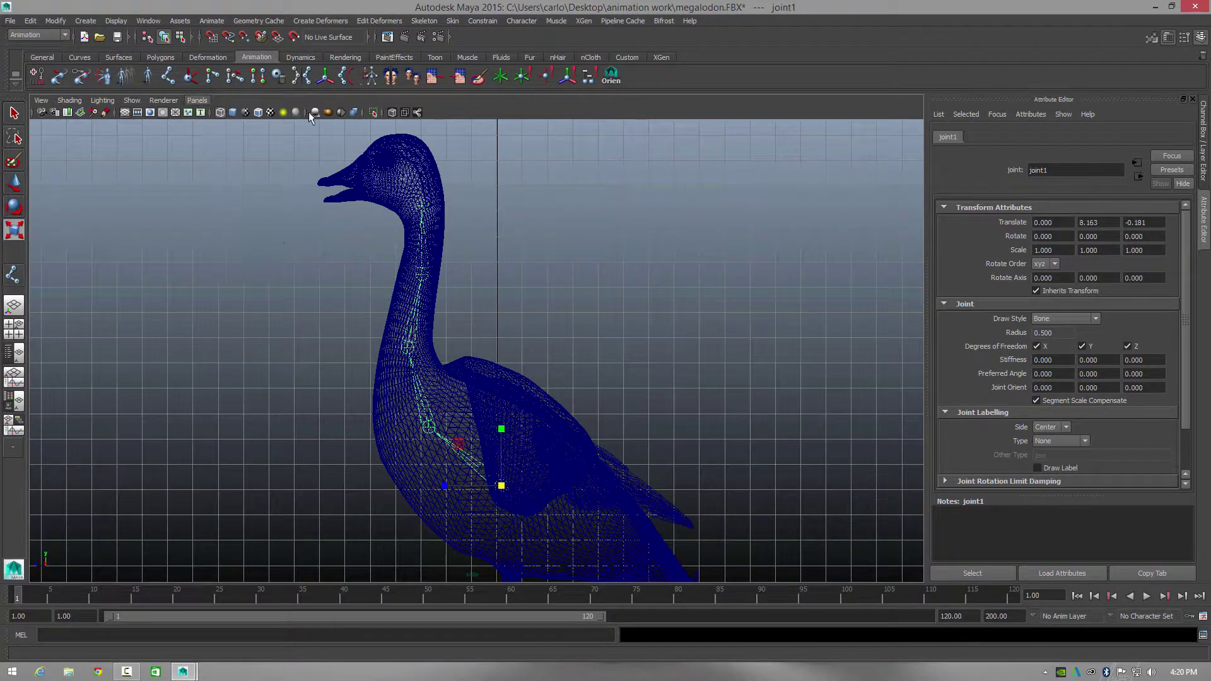
alt+drag(349, 359, 484, 357)
alt+drag(533, 309, 533, 337)
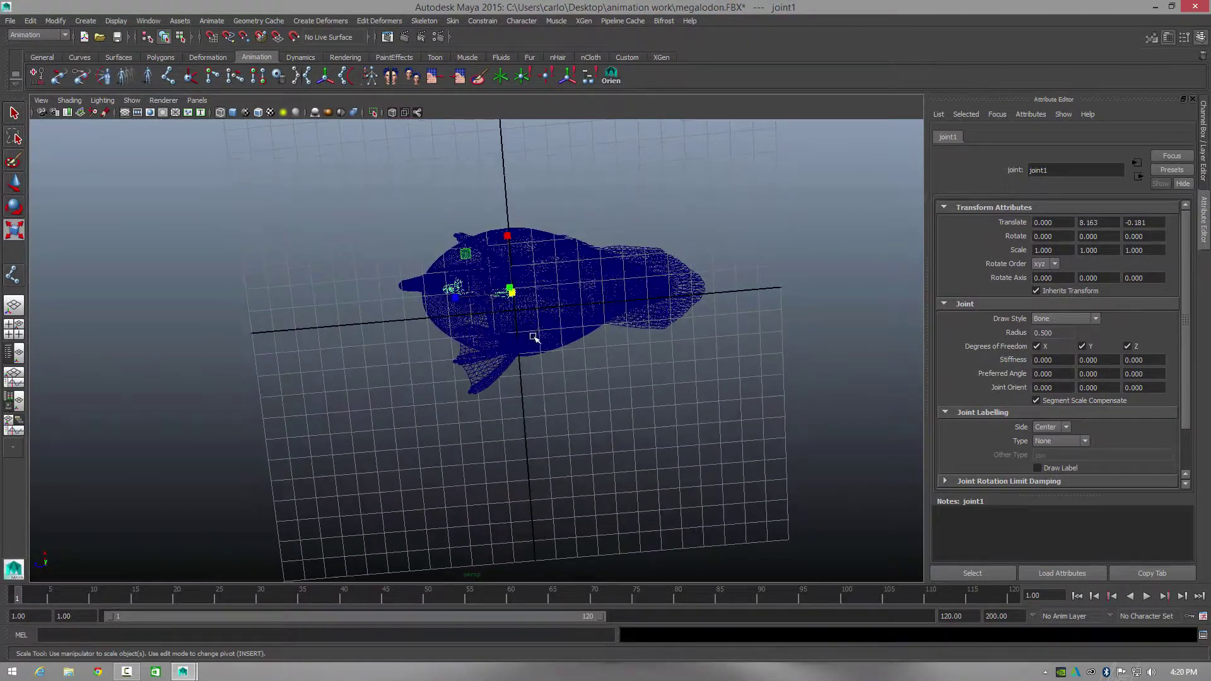
alt+drag(548, 233, 483, 295)
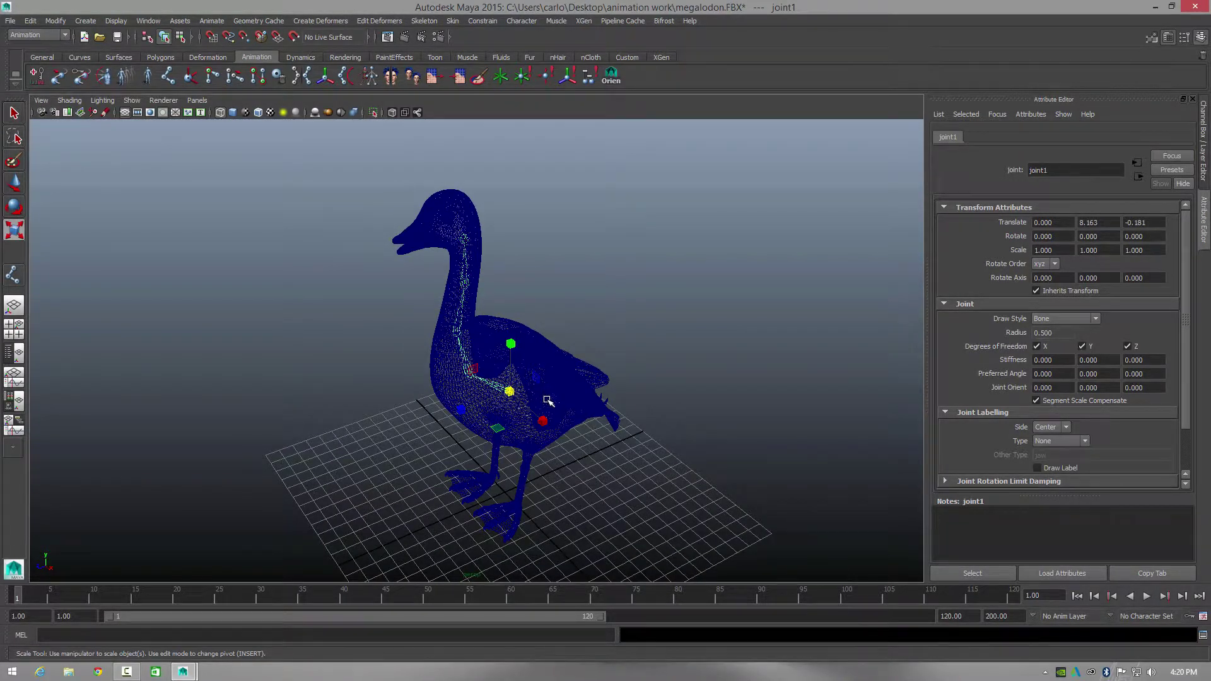
scroll(543, 398, up, 5)
scroll(541, 407, down, 2)
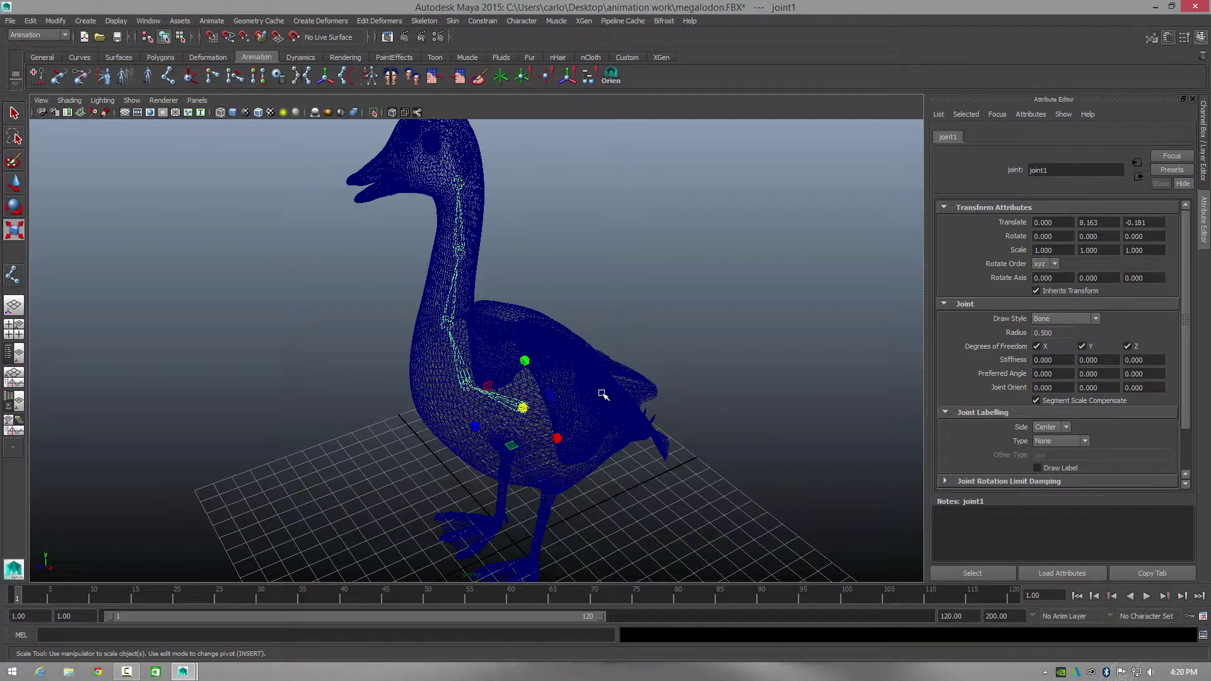
alt+drag(602, 394, 364, 347)
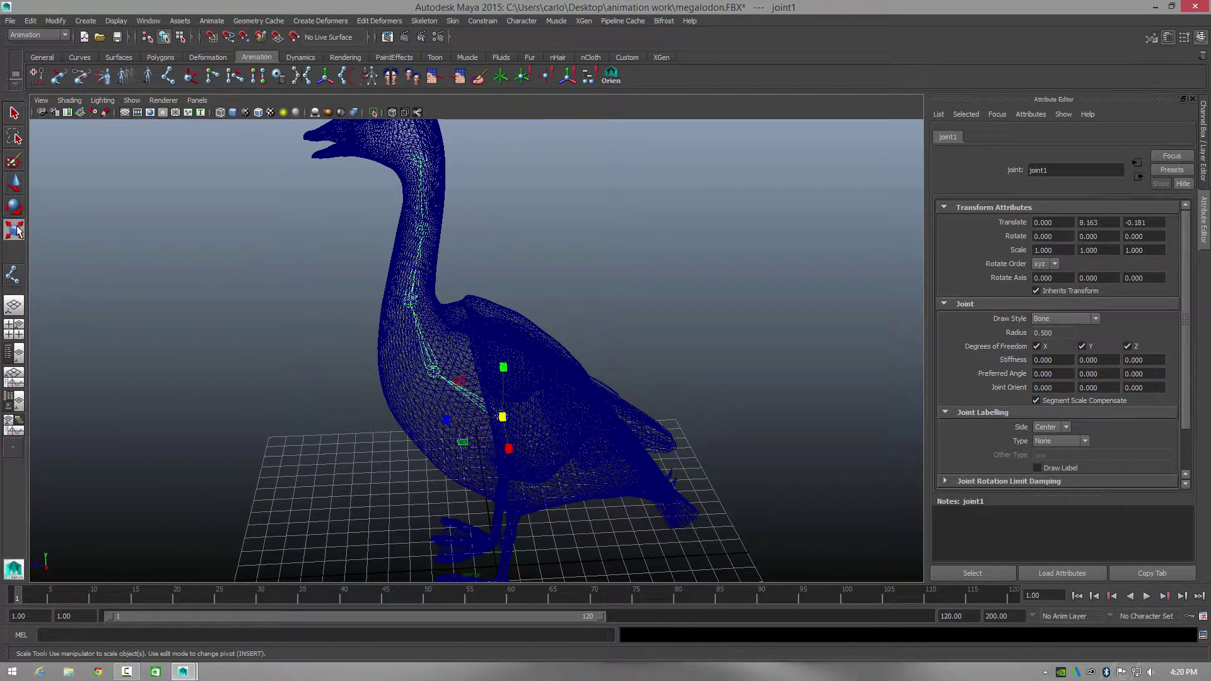
Step: Shift the root joint sideways to X -0.026 and the joint at the base of the neck to X -0.071
key(w)
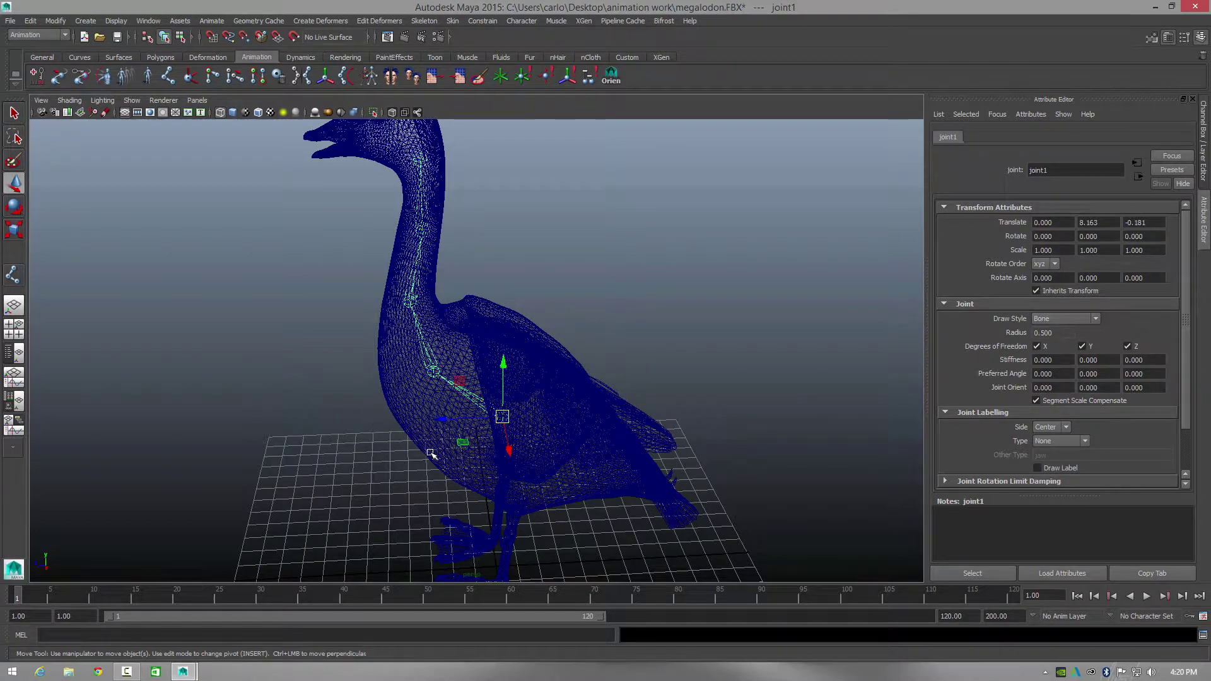
alt+drag(311, 343, 406, 325)
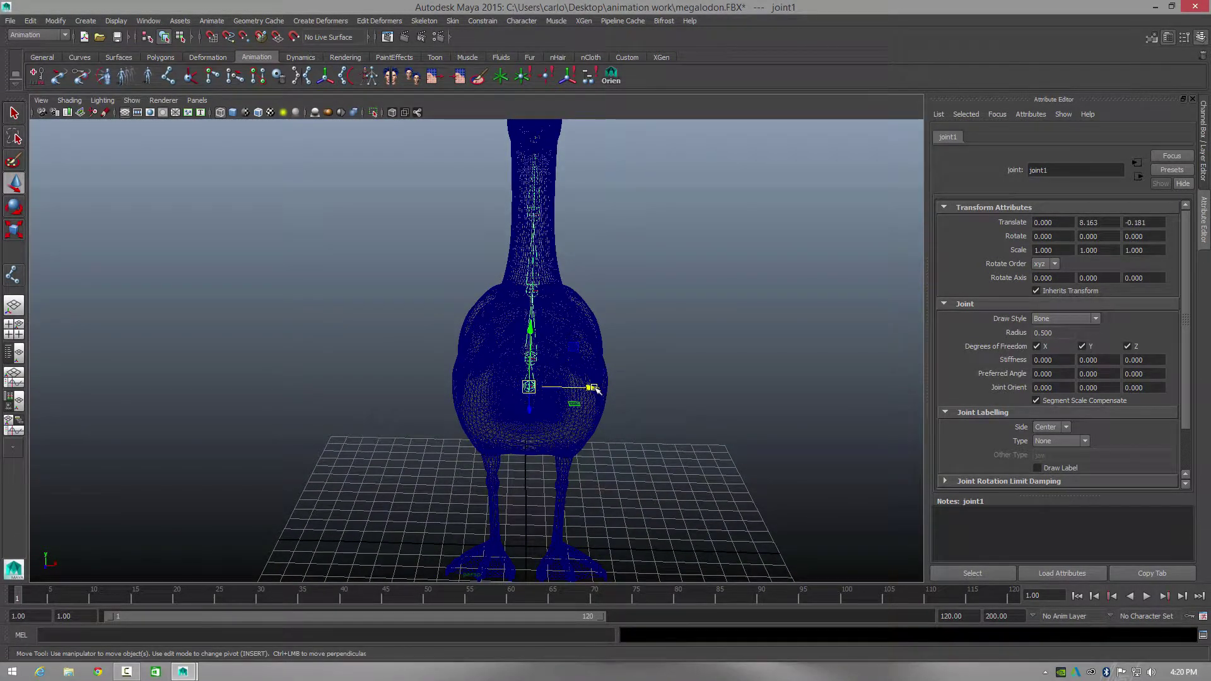
drag(593, 387, 595, 391)
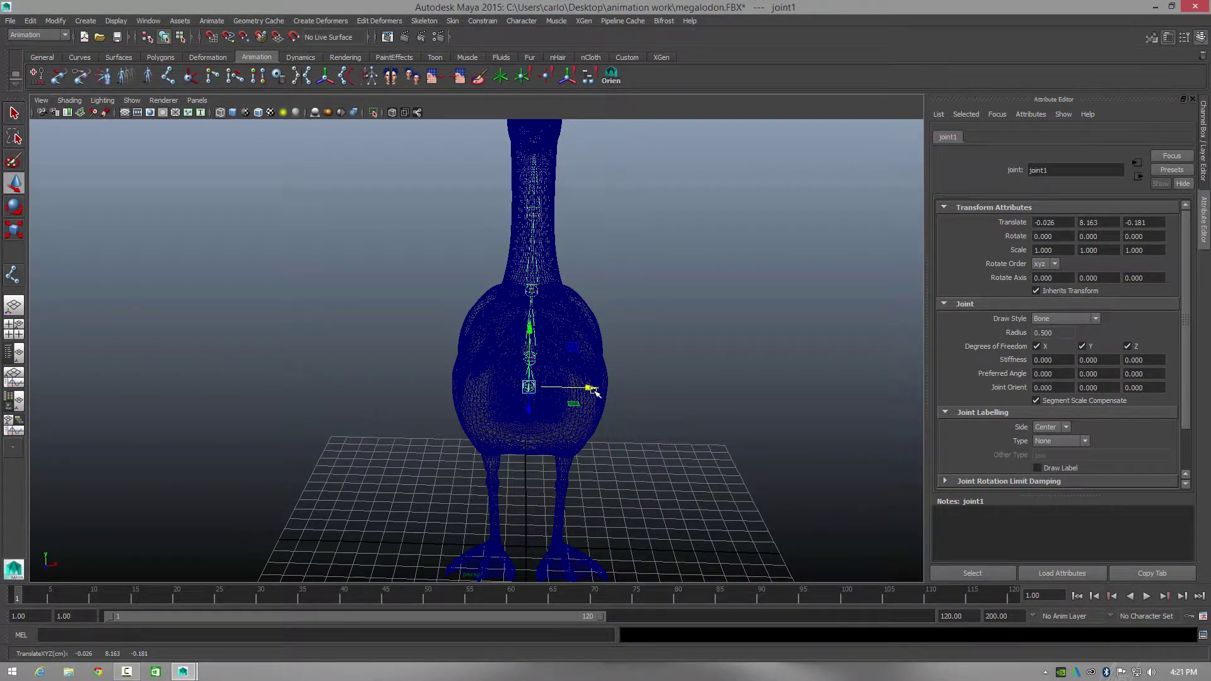
click(533, 293)
drag(596, 289, 587, 300)
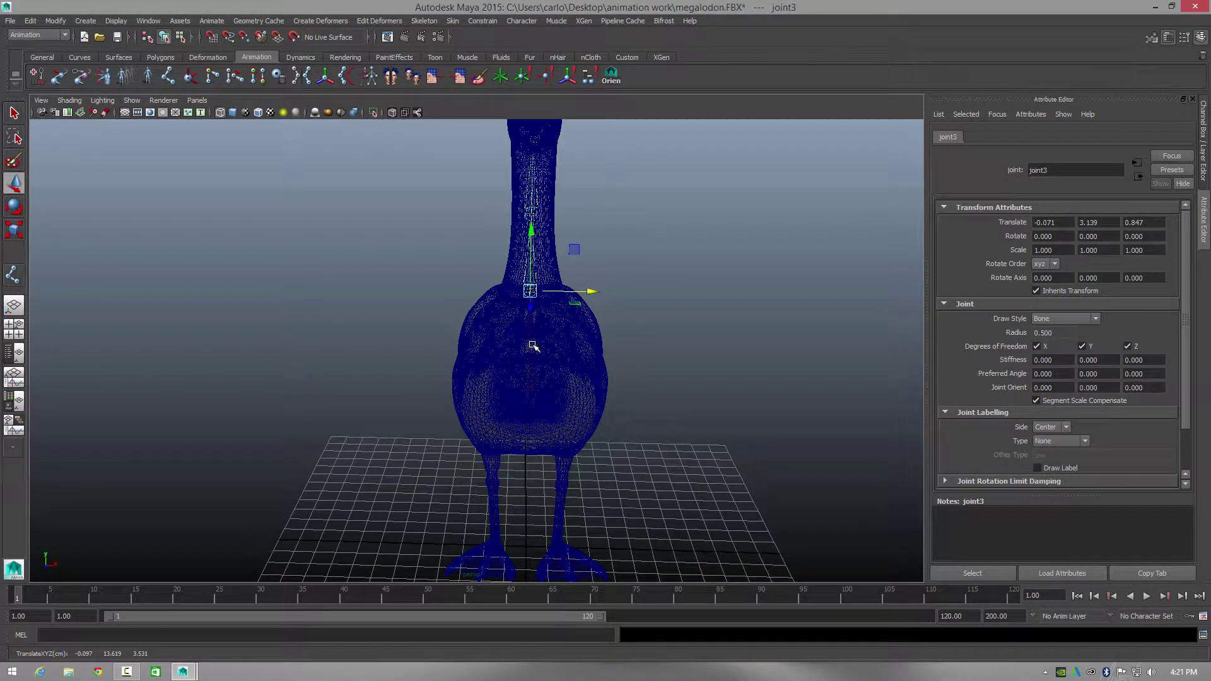
click(533, 347)
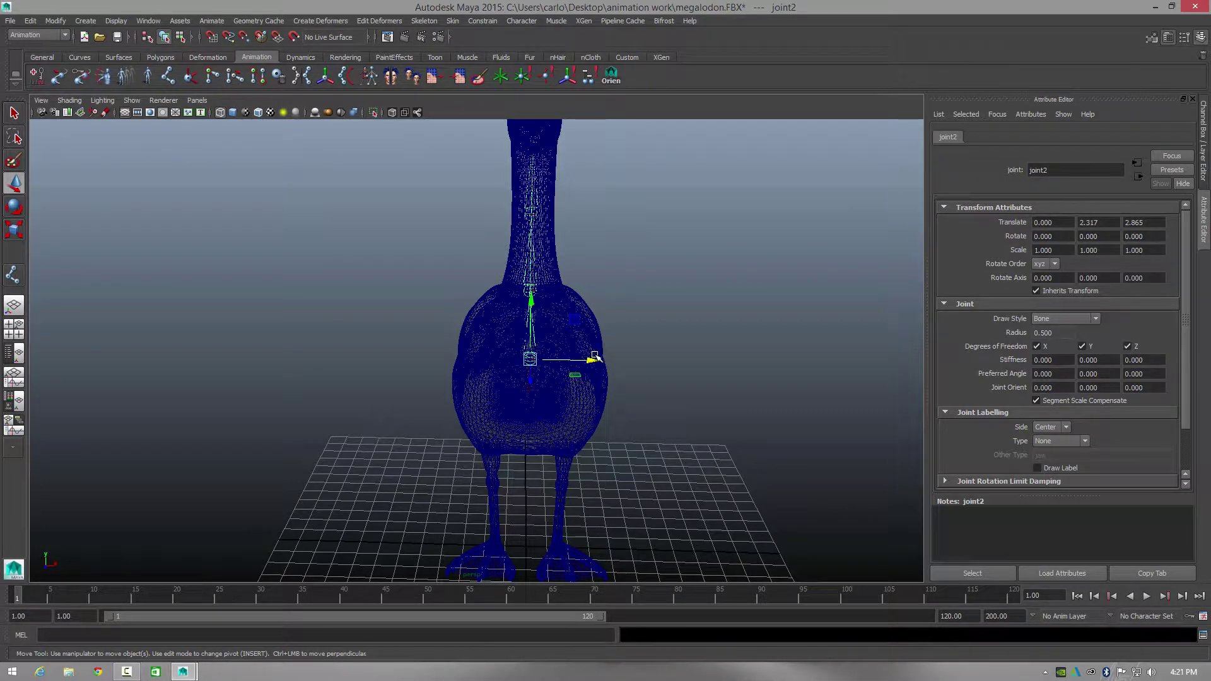
click(656, 343)
Step: Select the entire joint hierarchy starting from the root joint in the goose's body
alt+drag(657, 343, 584, 335)
scroll(565, 350, up, 2)
alt+middle_drag(565, 350, 555, 353)
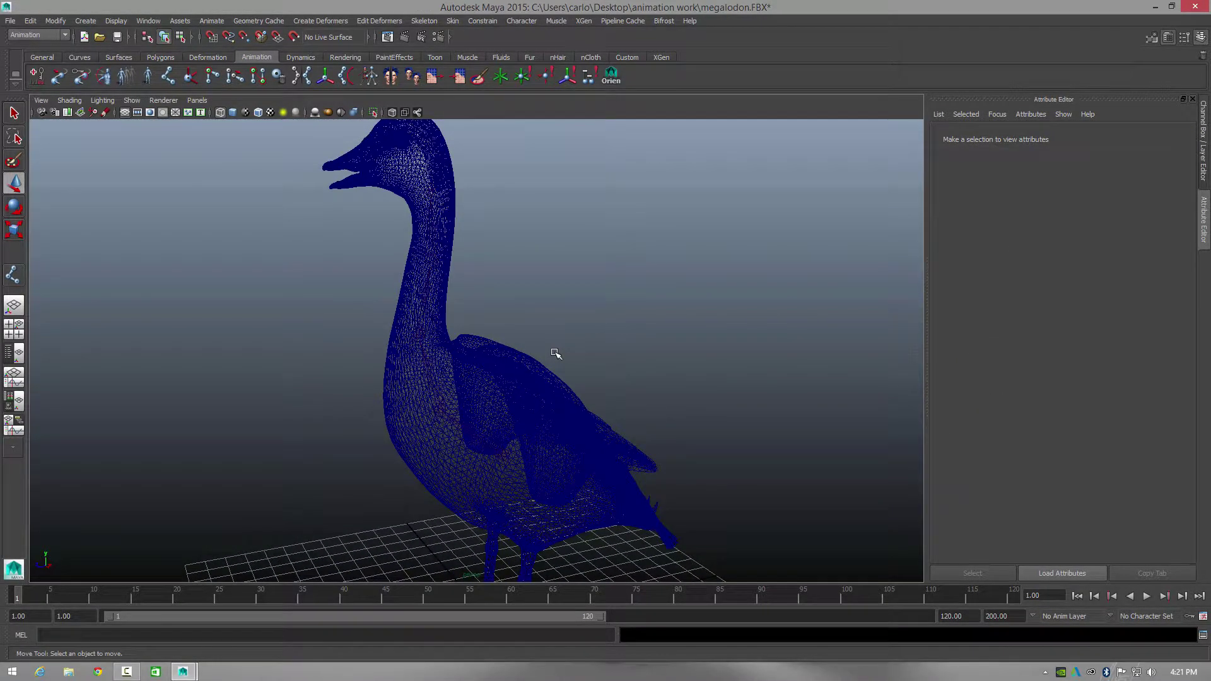
click(419, 336)
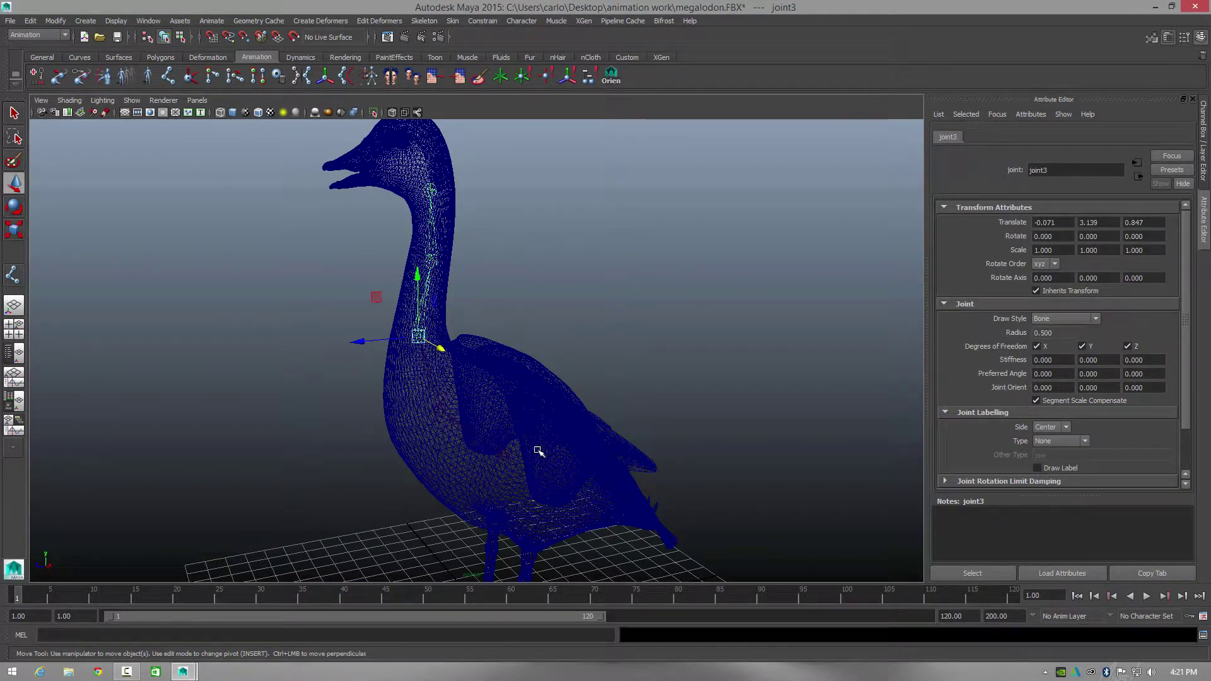
click(504, 455)
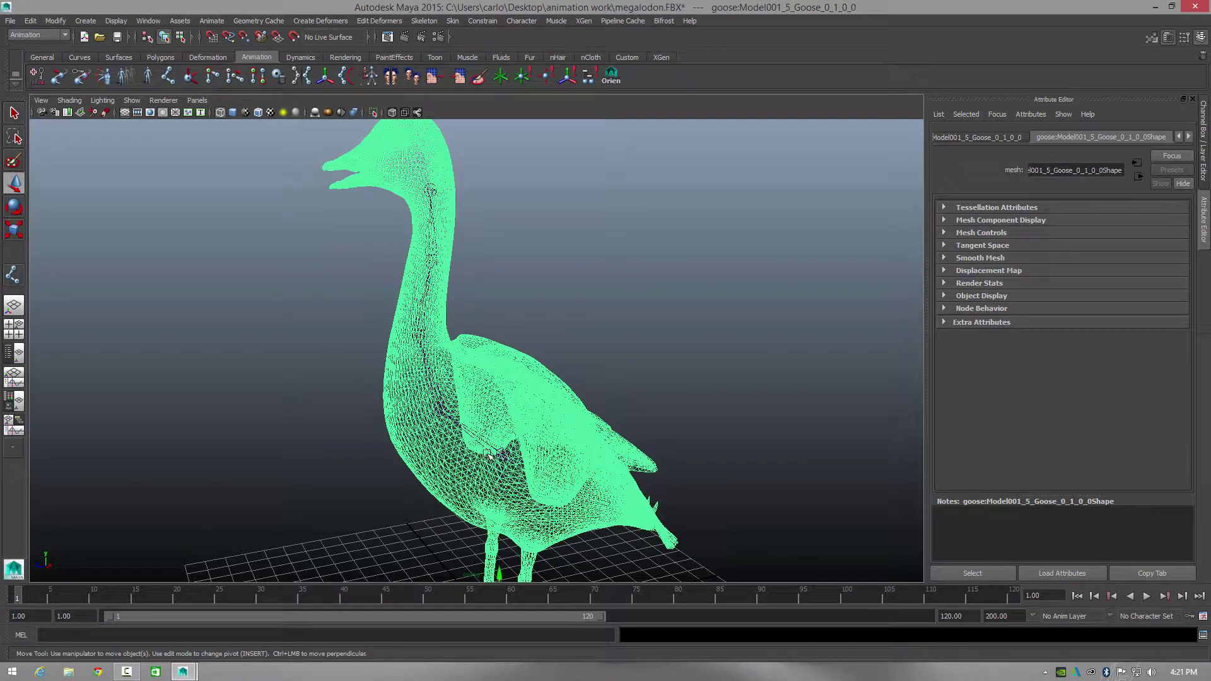
click(503, 454)
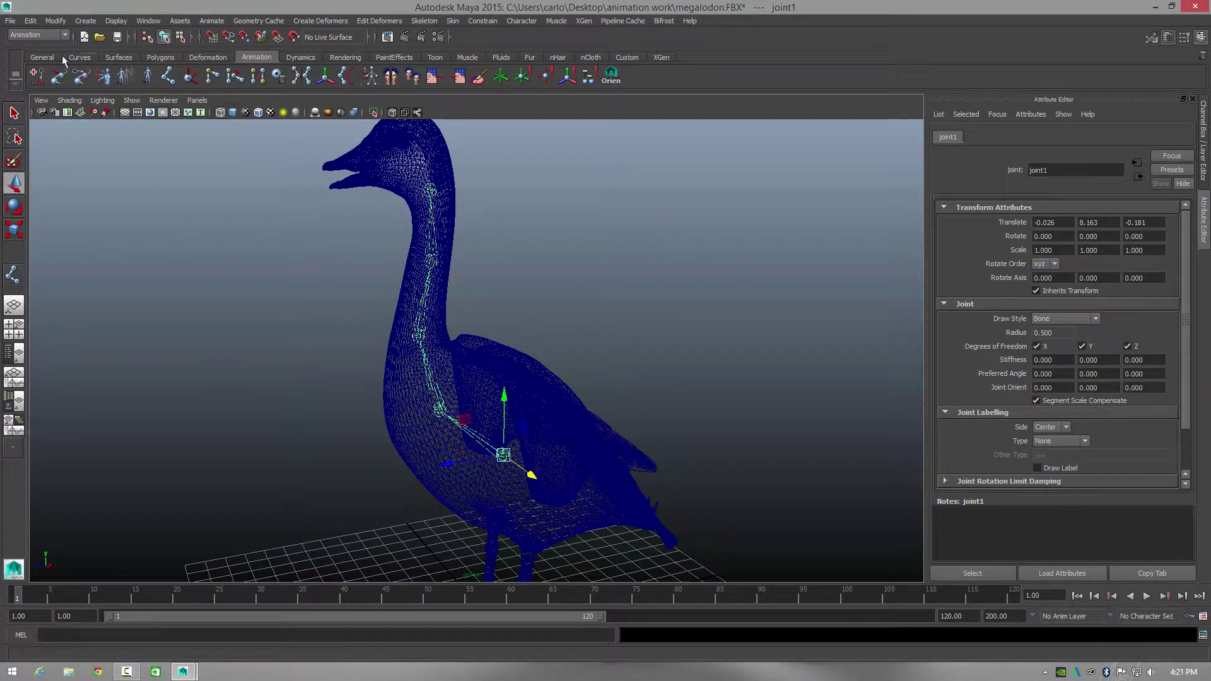
right_click(501, 454)
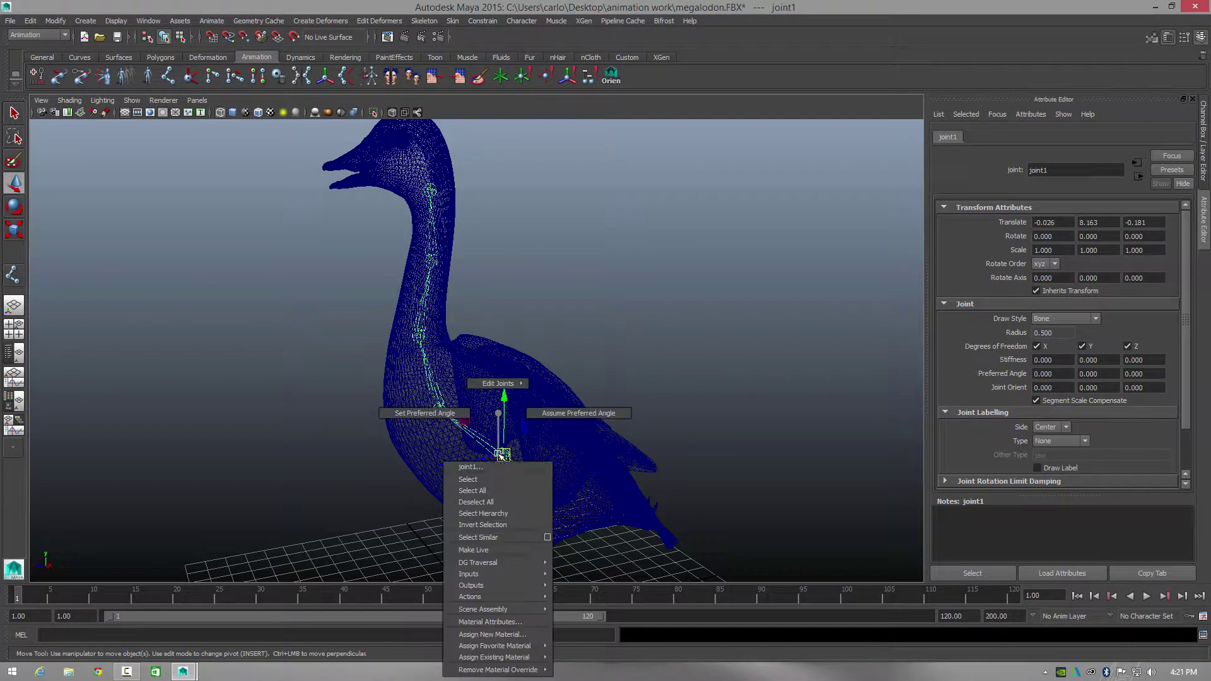
click(497, 513)
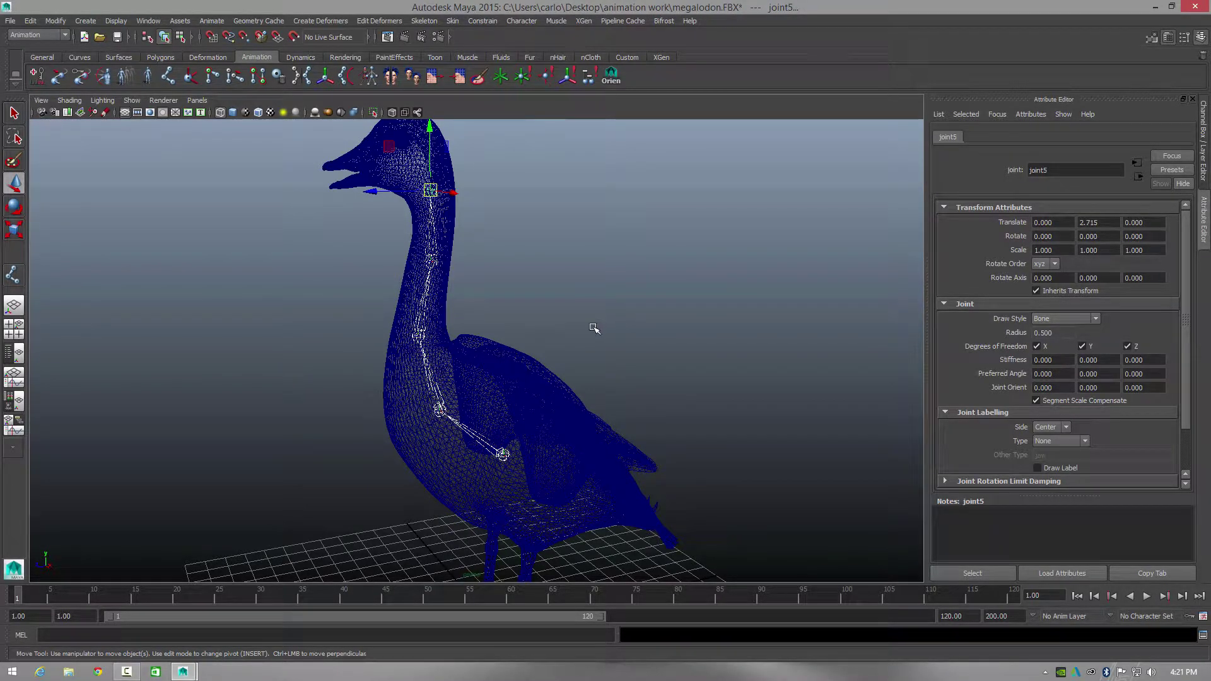
Step: Nudge the selected joint hierarchy slightly, bringing the joint at the base of the head to translate 0.008, 2.749, -0.015
alt+drag(594, 328, 532, 308)
alt+right_drag(561, 432, 659, 316)
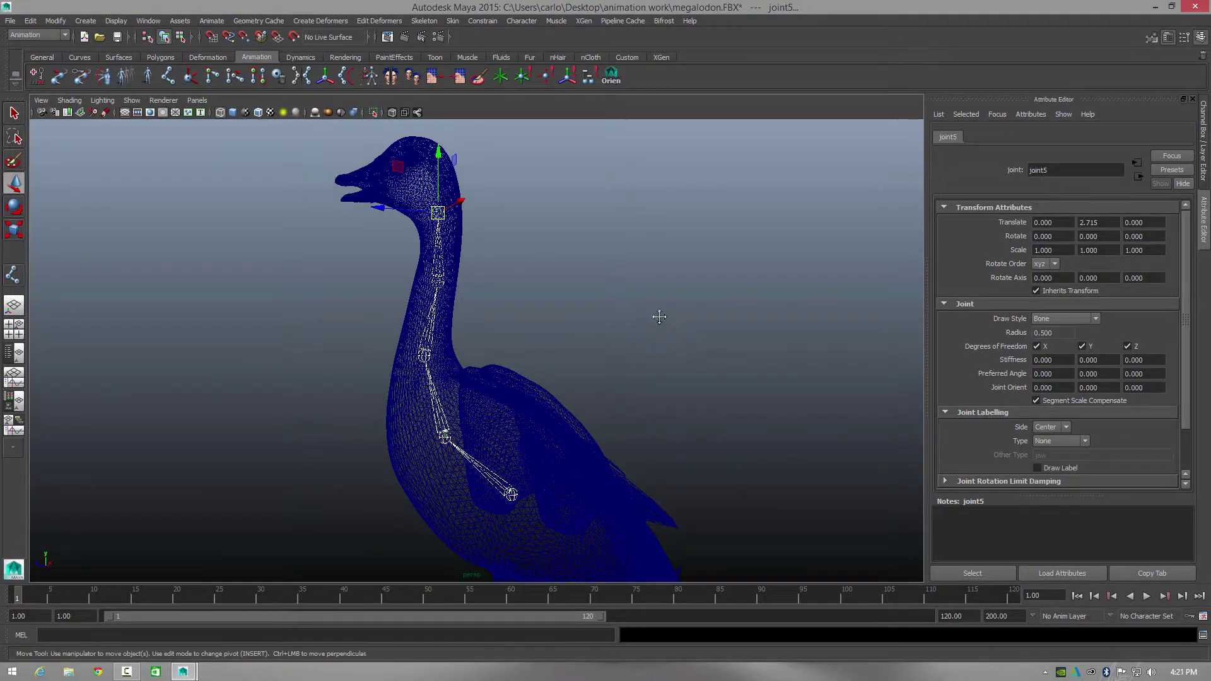
alt+middle_drag(659, 316, 630, 292)
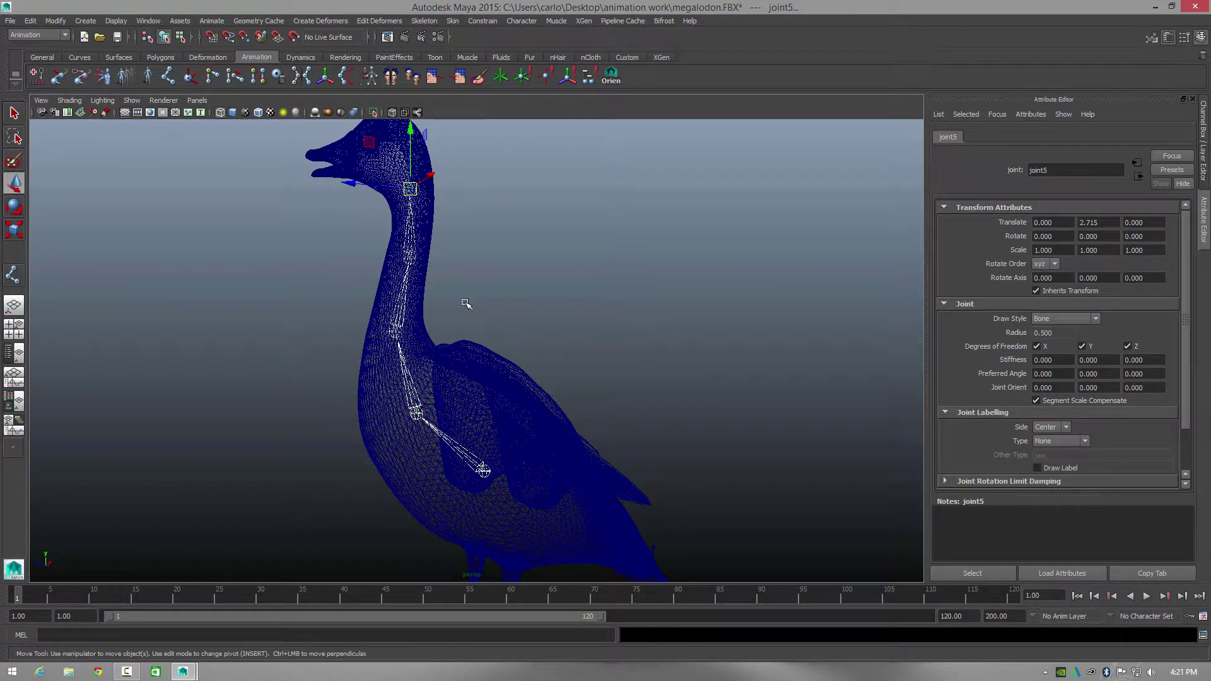
scroll(466, 304, up, 5)
mouse_move(465, 268)
middle_down()
mouse_move(465, 292)
mouse_move(463, 266)
middle_up()
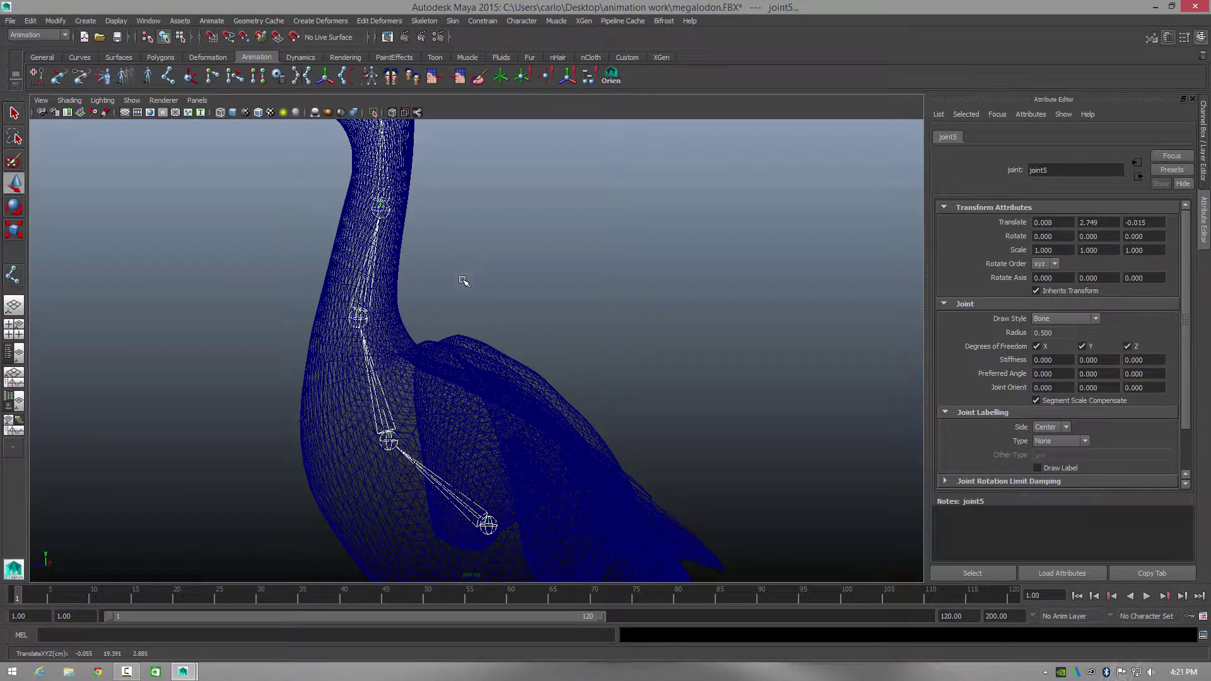
click(520, 255)
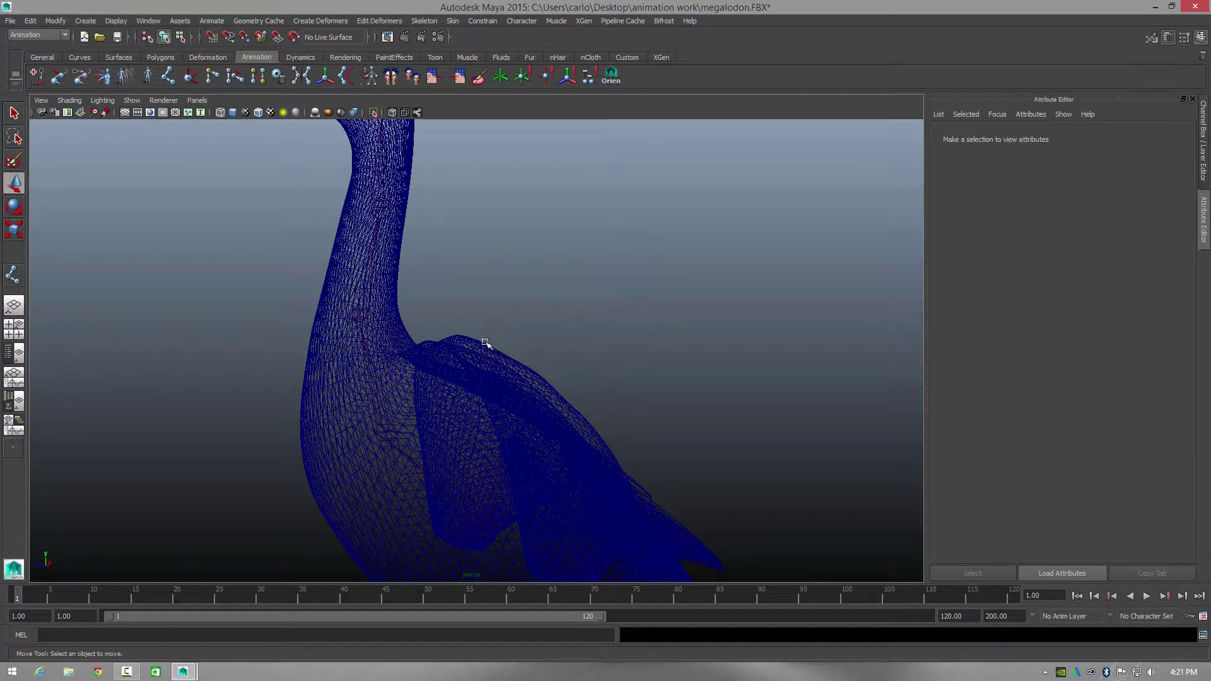
Step: Reposition only the mid-neck joint below the head joint to translate -0.595, 2.148, -0.432, leaving its child joint in place
click(382, 206)
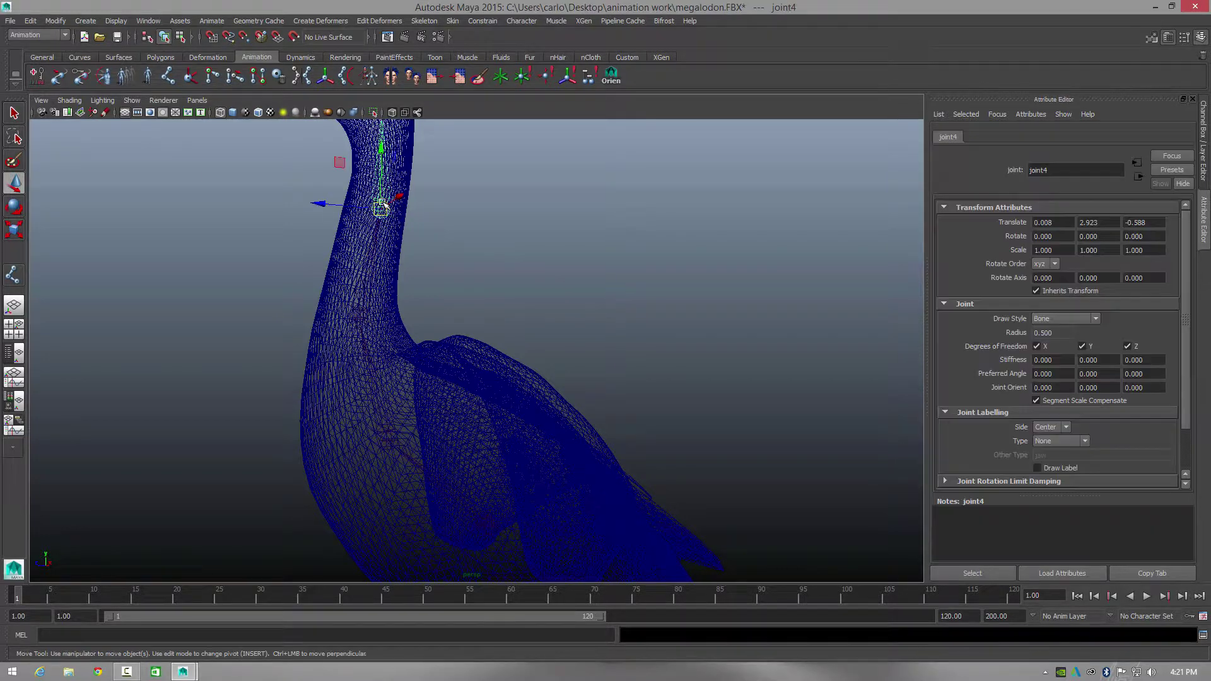
middle_drag(490, 239, 463, 245)
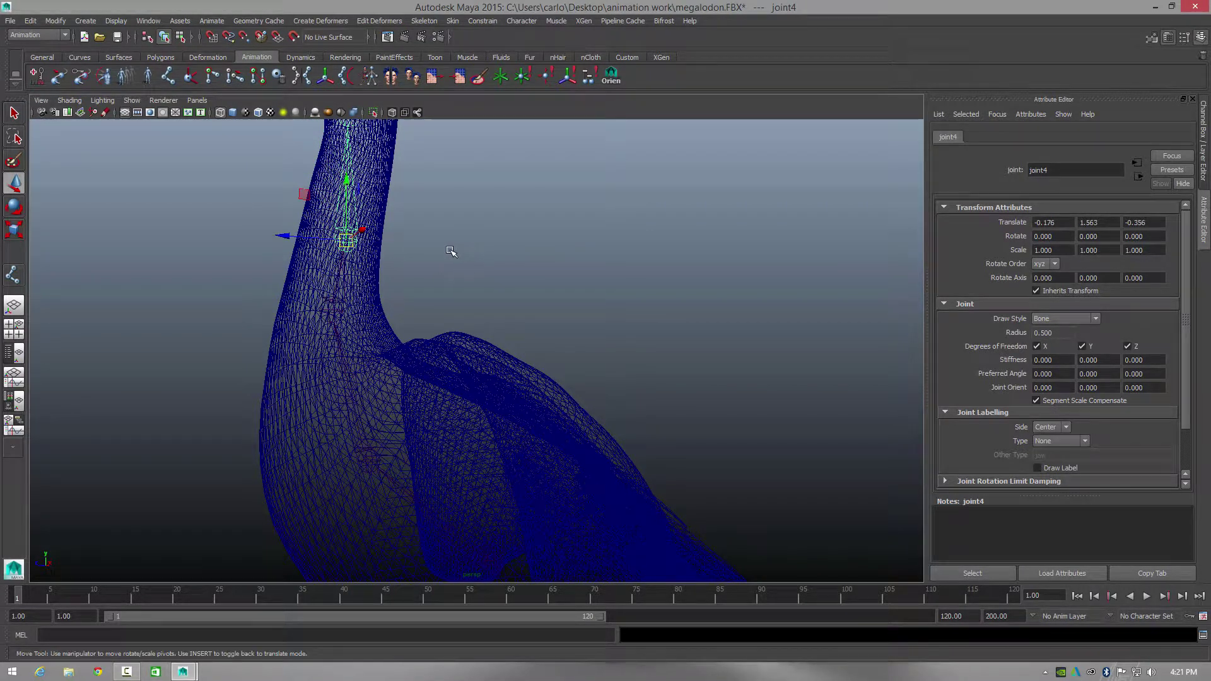
click(315, 233)
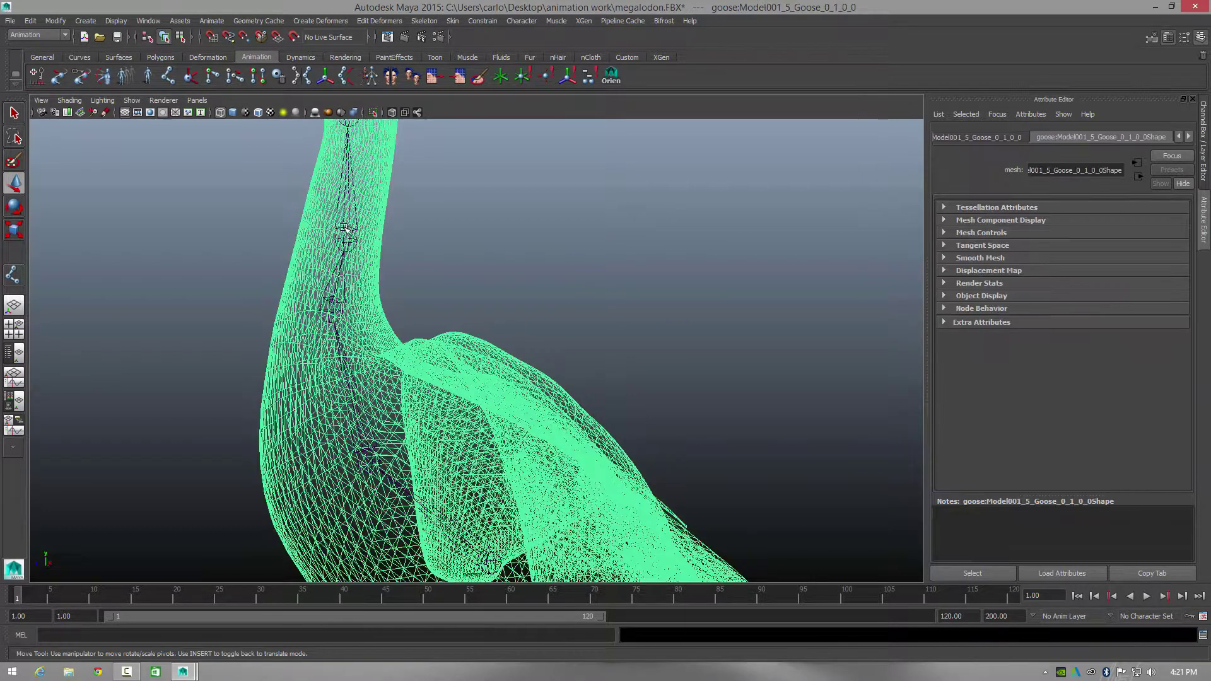
click(469, 270)
click(358, 233)
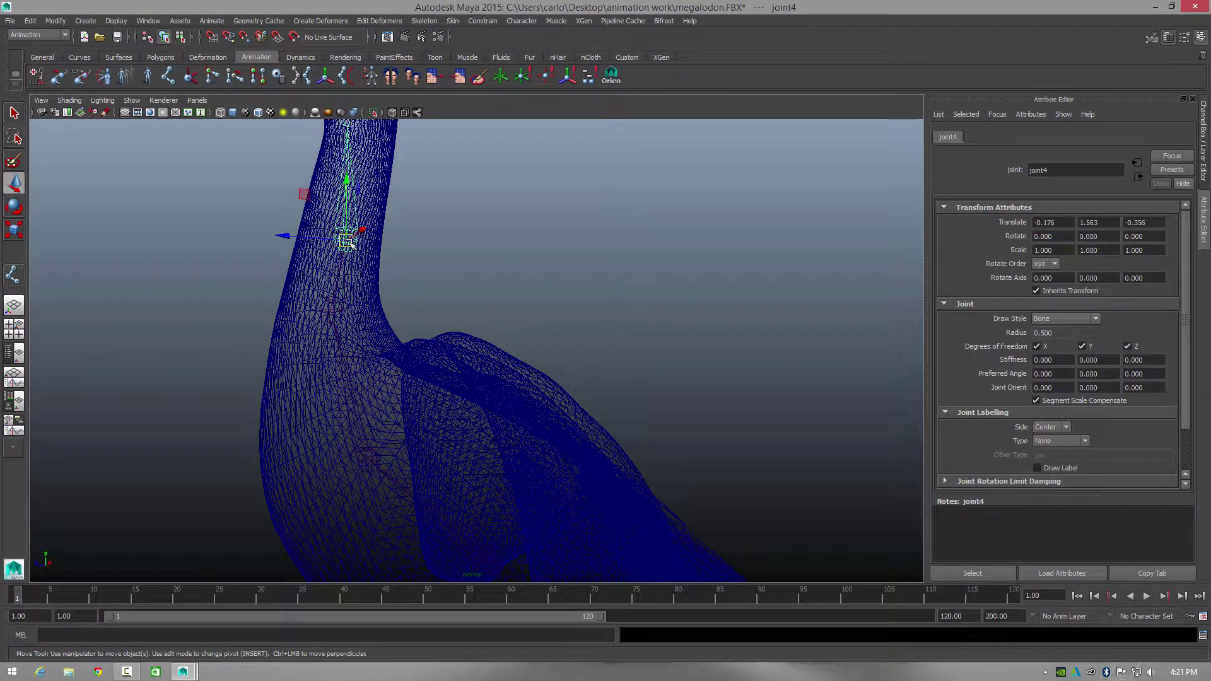
mouse_move(355, 234)
mouse_down()
mouse_move(341, 234)
mouse_move(345, 202)
mouse_move(341, 243)
mouse_move(341, 216)
mouse_up()
mouse_move(441, 226)
middle_down()
mouse_move(441, 251)
mouse_move(445, 227)
middle_up()
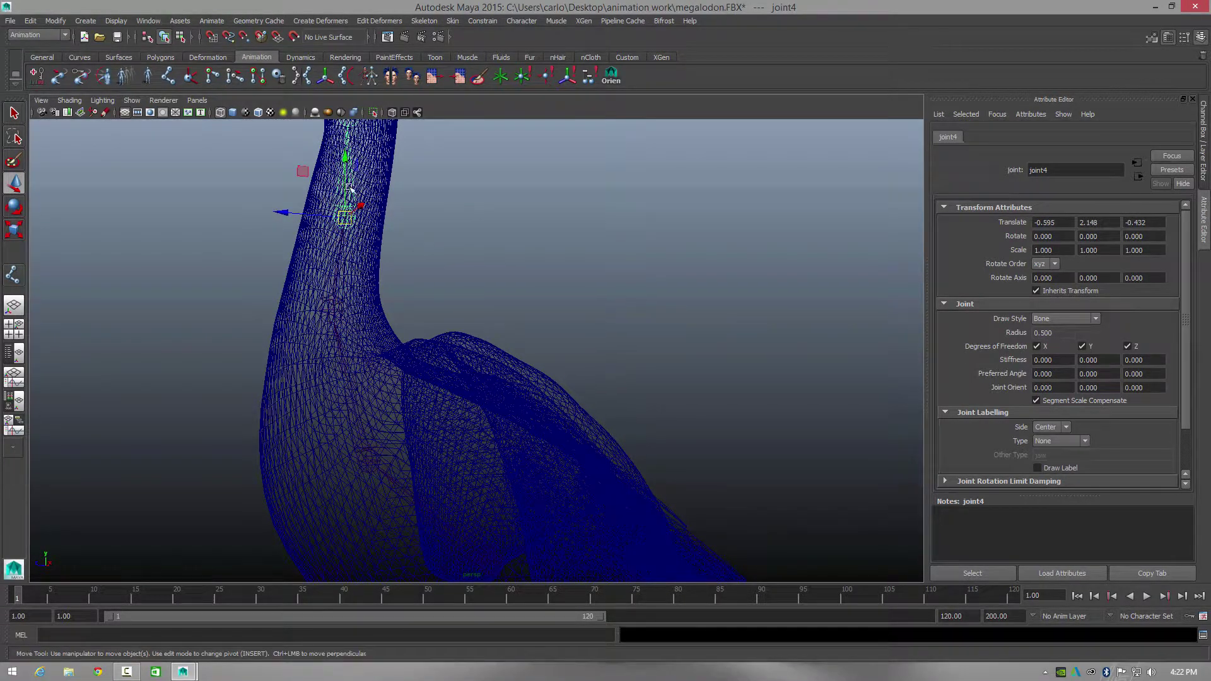
click(473, 274)
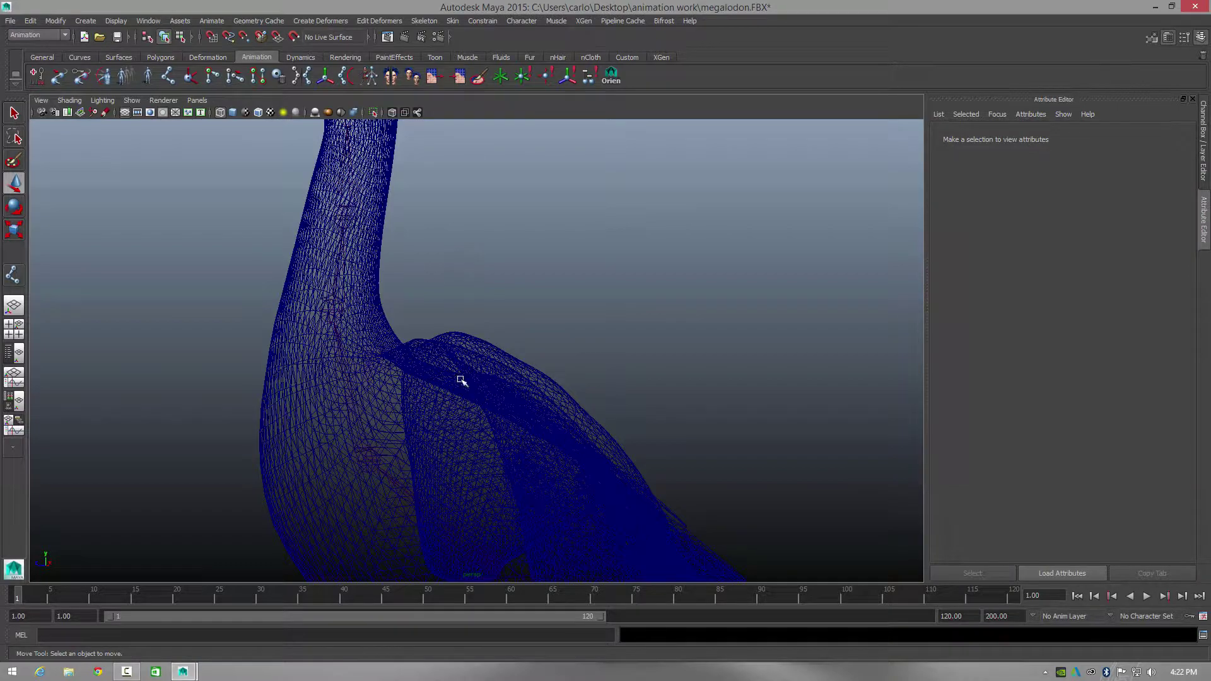
Step: Smooth bind the goose mesh to the entire joint hierarchy, using selected joints, Closest in hierarchy and 3 max influences
click(455, 520)
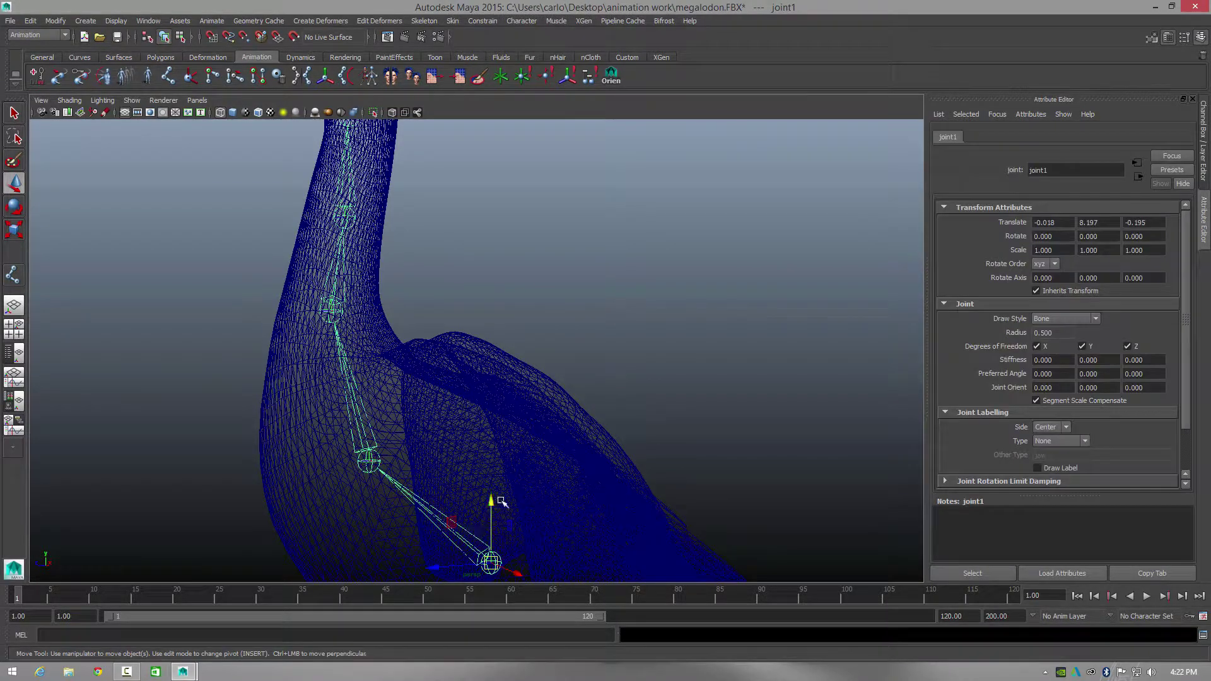
alt+drag(677, 305, 545, 296)
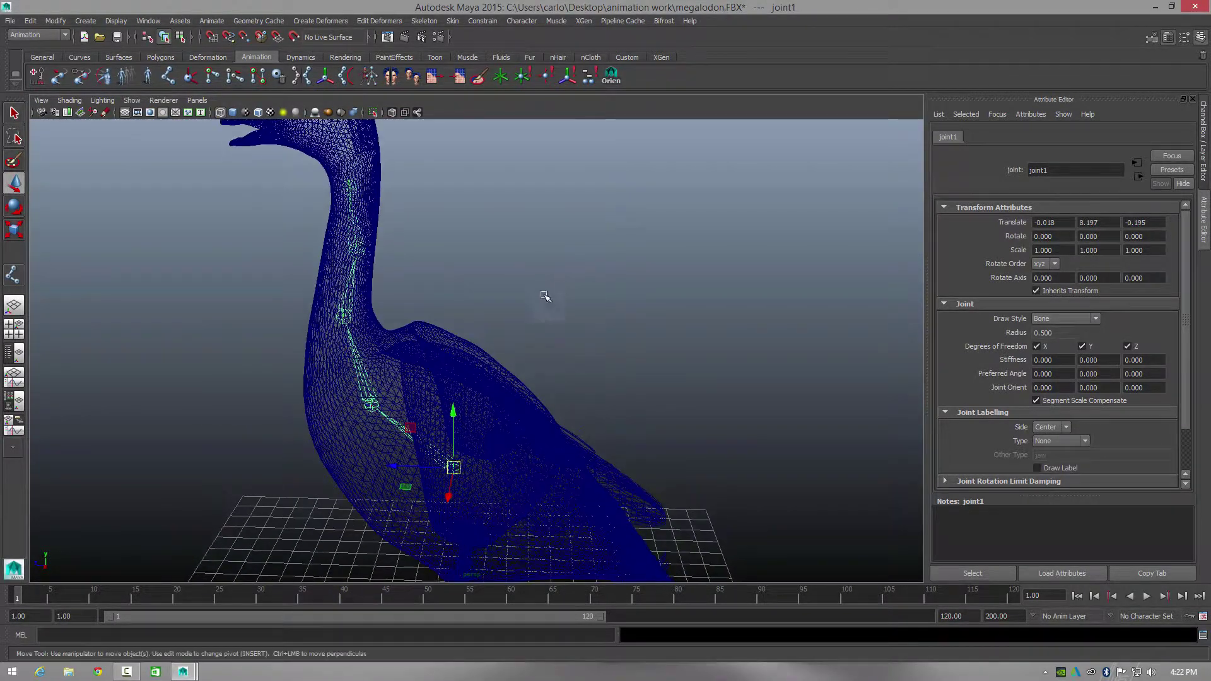
right_drag(452, 465, 433, 510)
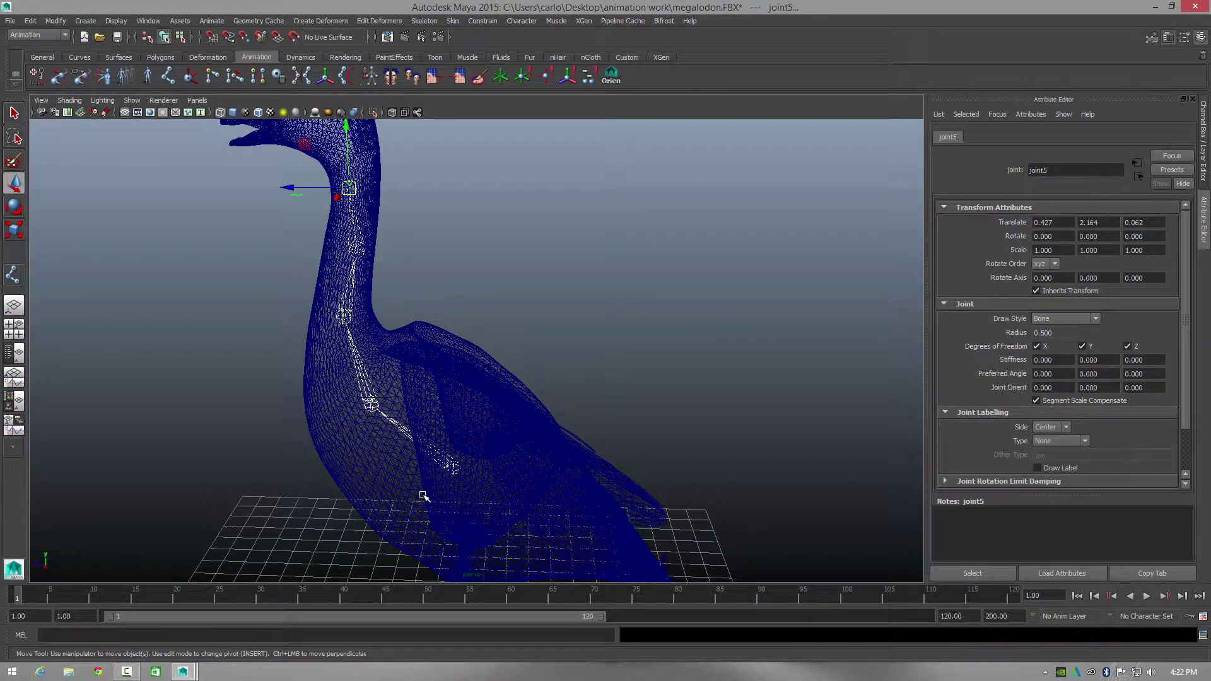
click(474, 389)
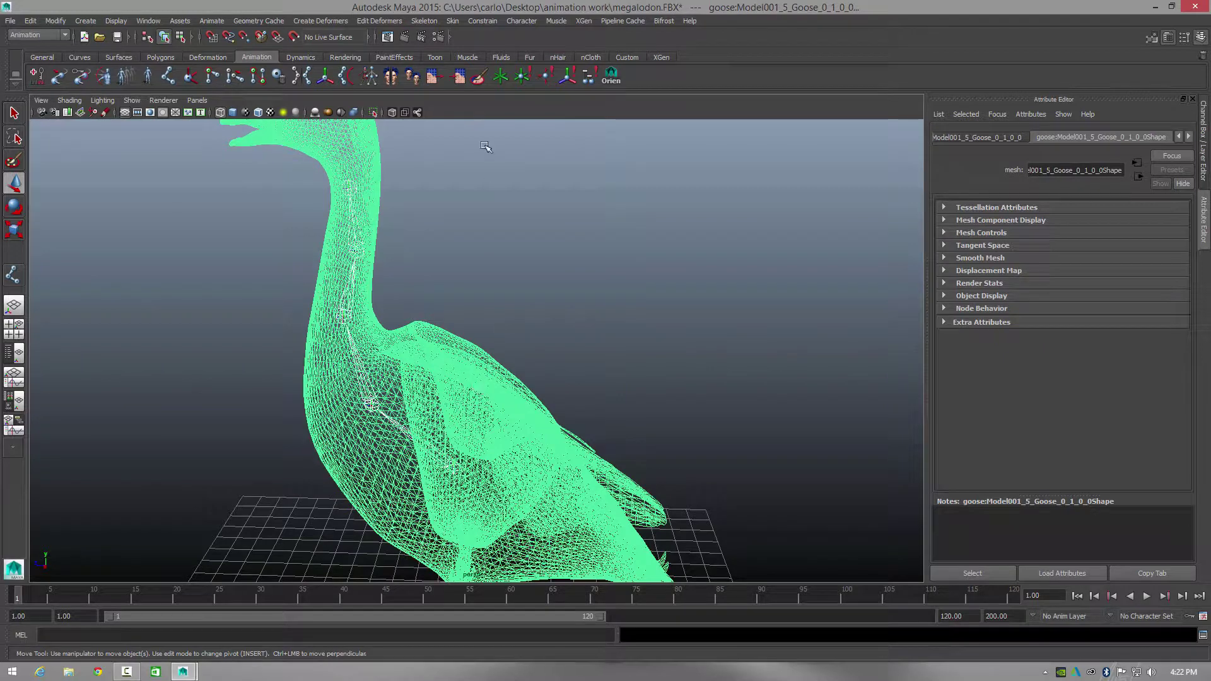
click(453, 20)
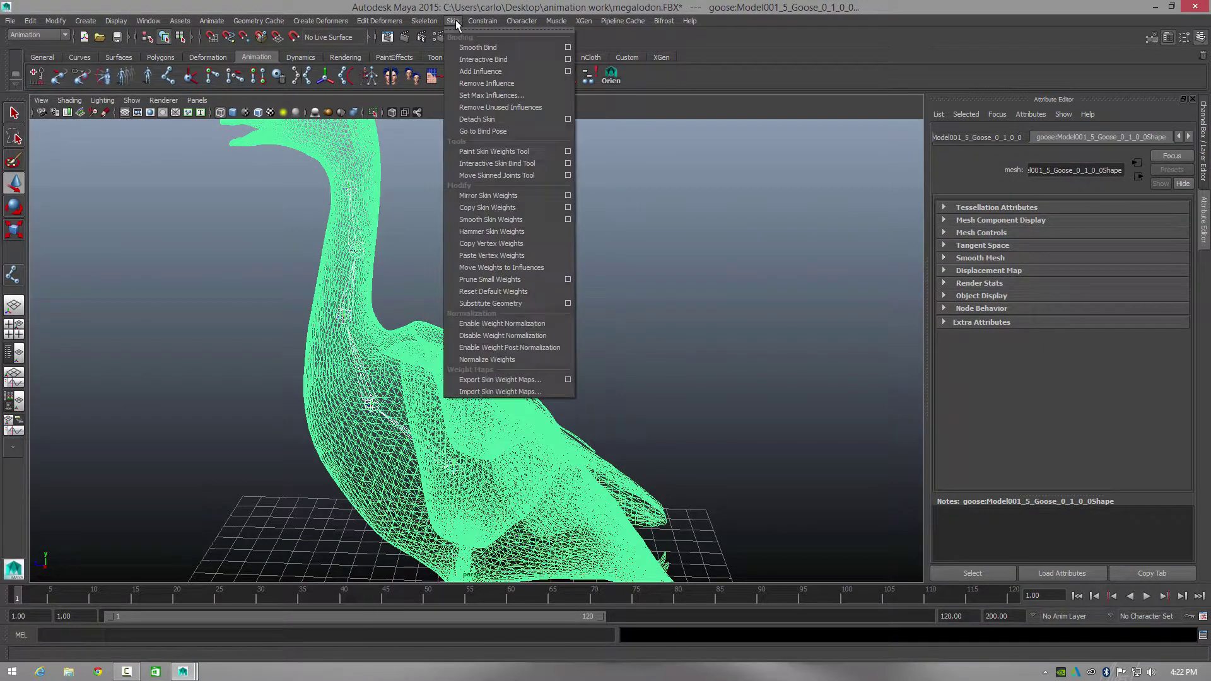
click(569, 50)
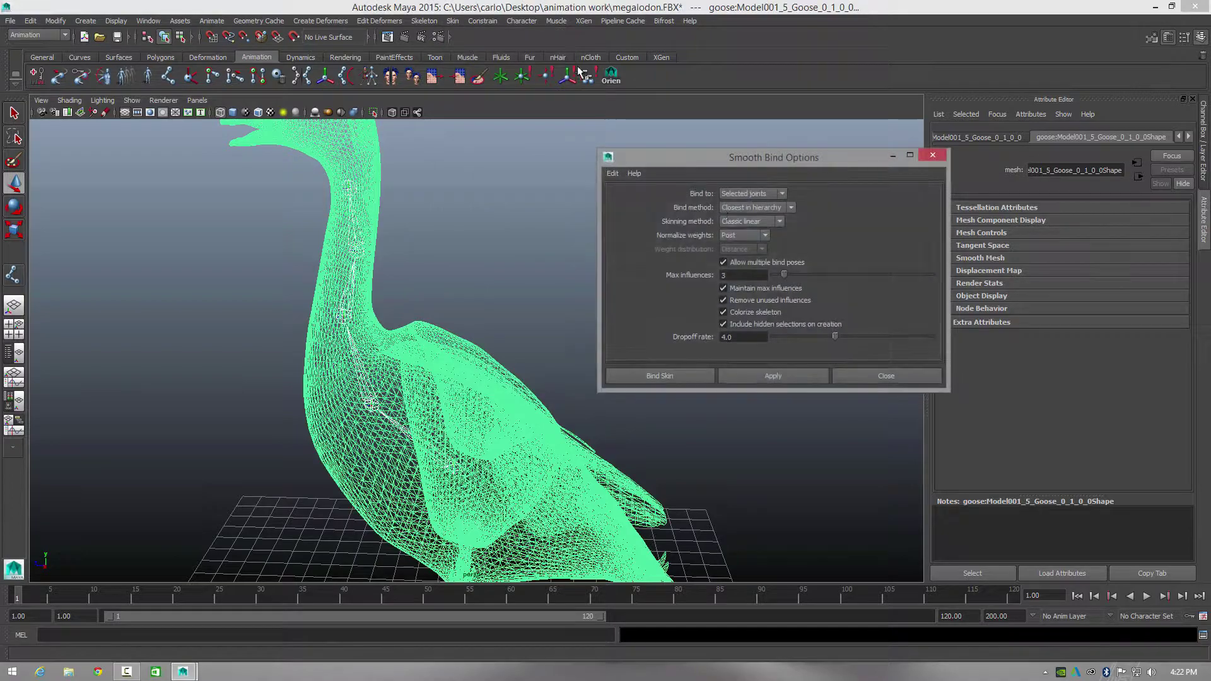
click(670, 376)
click(670, 375)
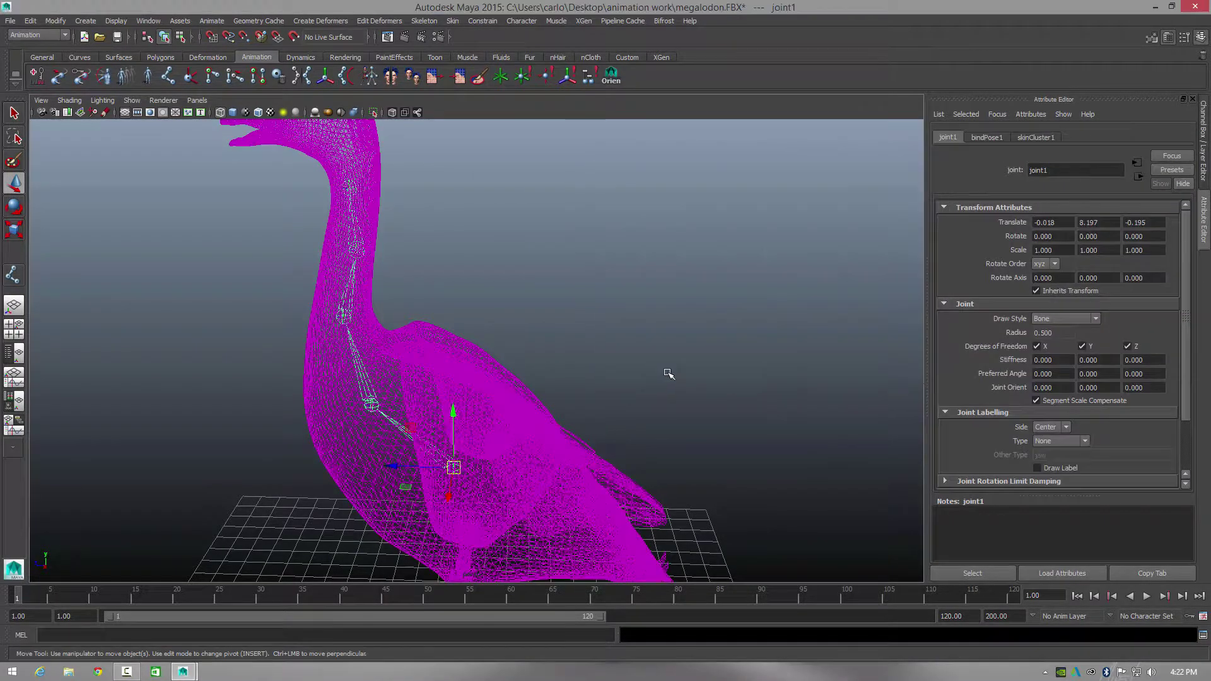
Step: Display the goose smooth-shaded and rotate the joint at the base of the head to about 5.2, 31.8, -0.7 degrees
alt+drag(567, 357, 645, 338)
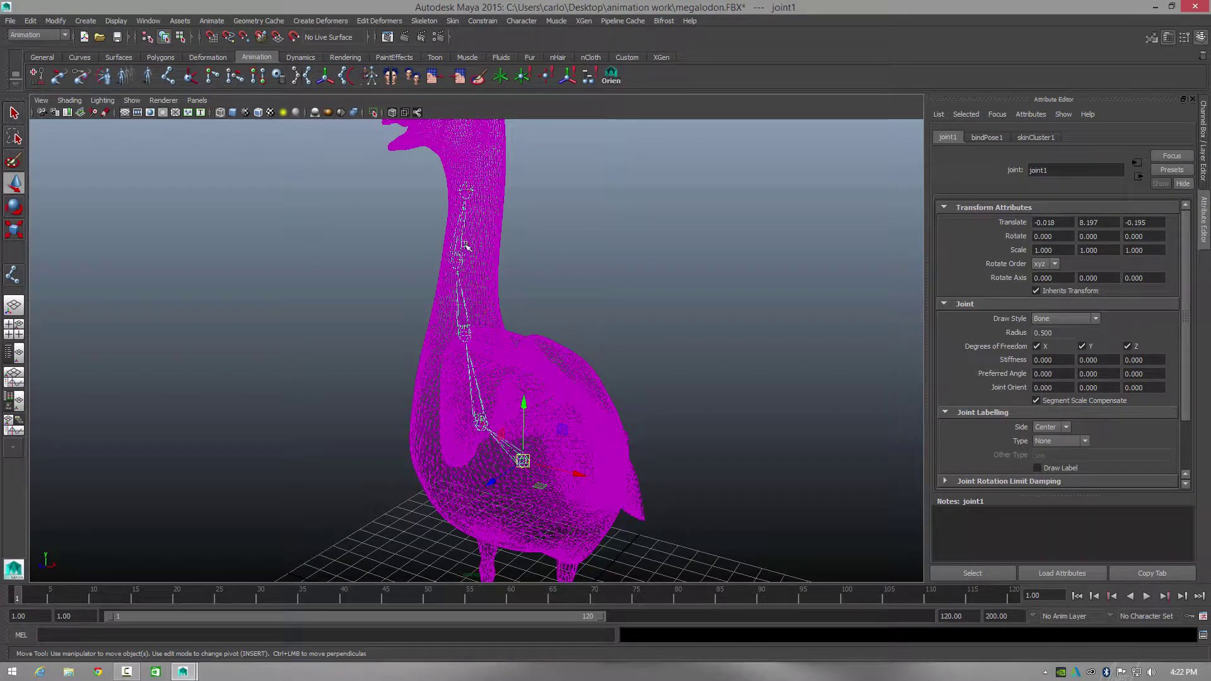
click(465, 190)
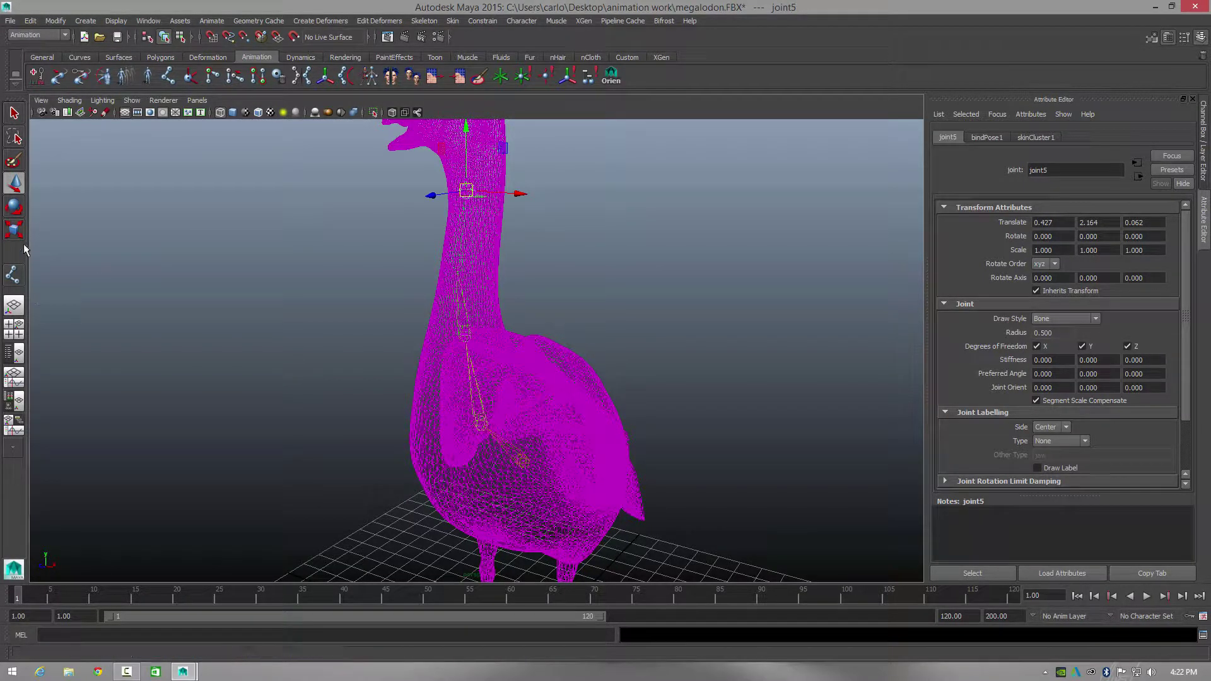
click(14, 207)
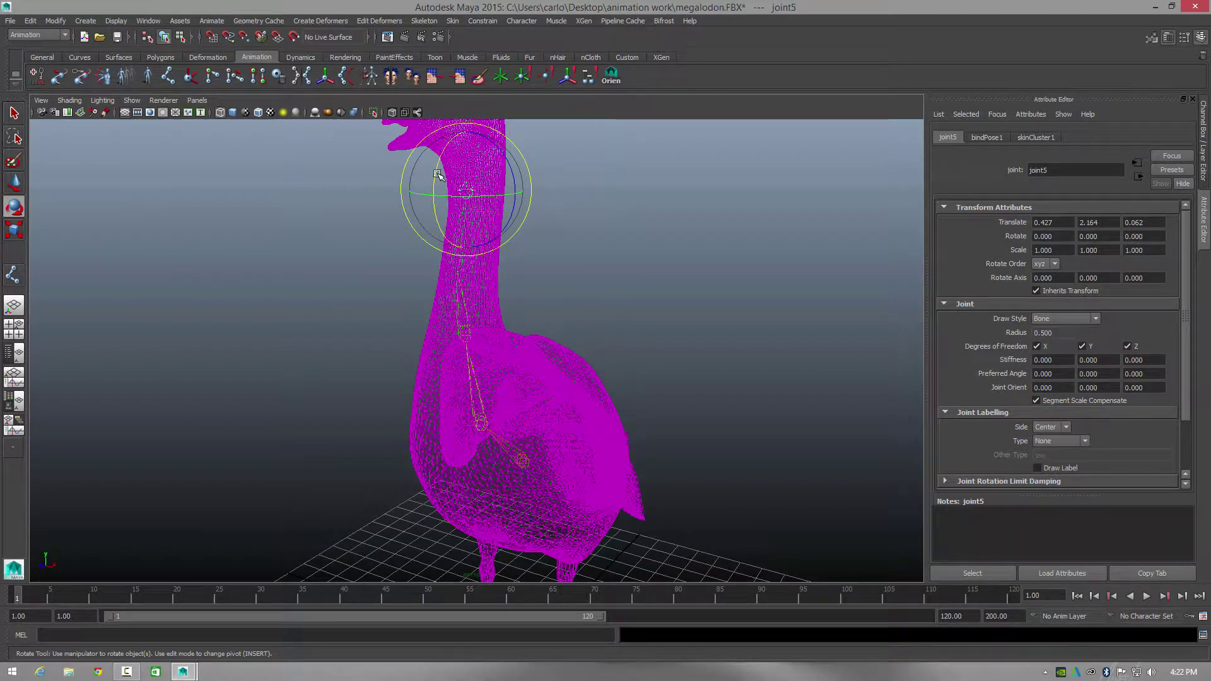
mouse_move(437, 175)
mouse_down()
mouse_move(440, 201)
mouse_move(406, 193)
mouse_move(440, 202)
mouse_move(446, 262)
mouse_move(419, 265)
mouse_move(425, 244)
mouse_move(414, 265)
mouse_move(429, 271)
mouse_up()
click(69, 101)
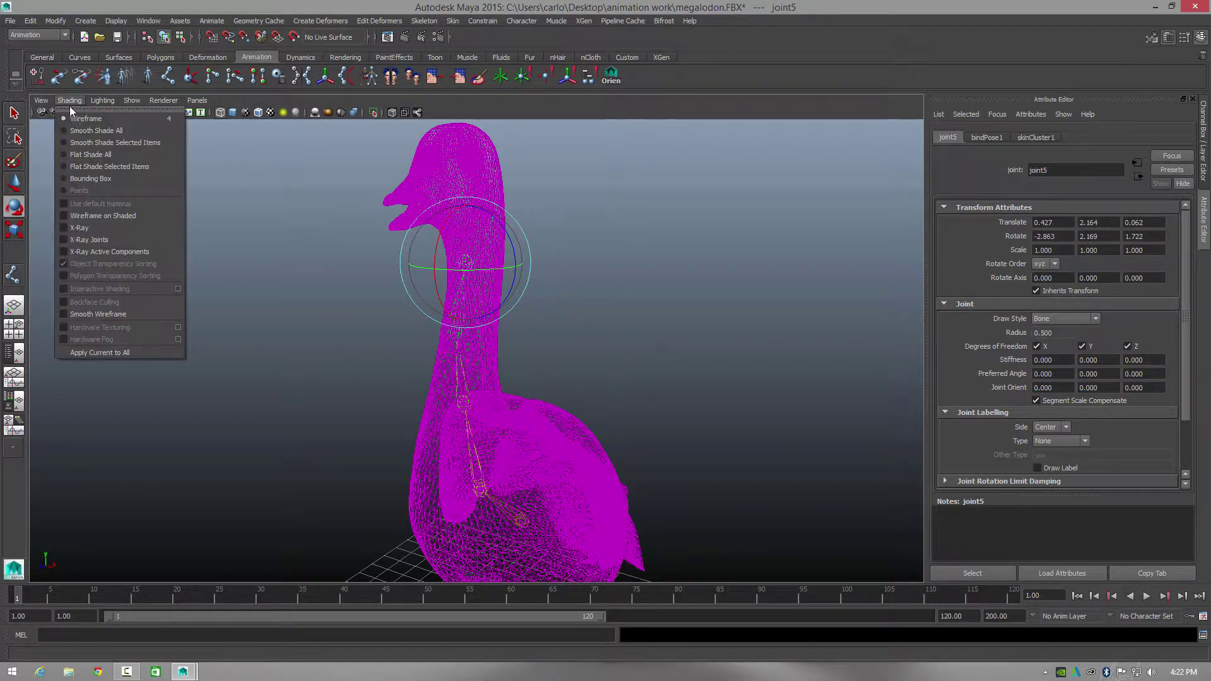
click(95, 131)
click(432, 256)
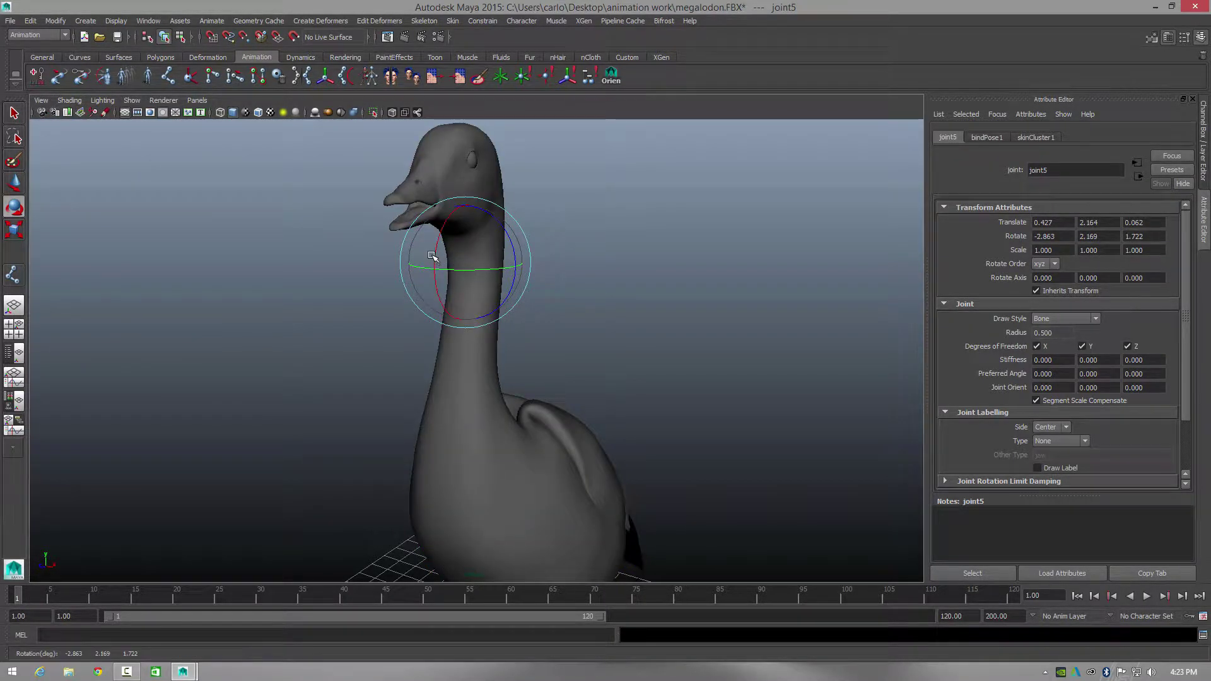
drag(429, 273, 508, 276)
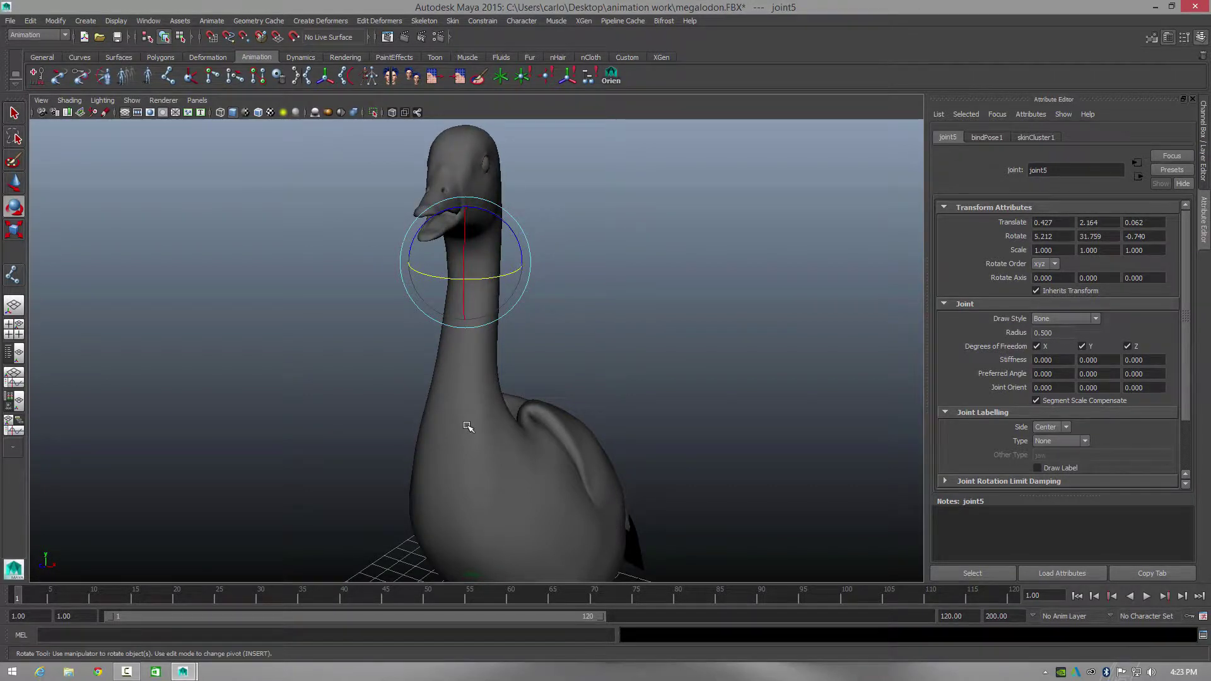
Step: Test the neck deformation by rotating the joint at the base of the neck to about 0.2, 9.5, 0.1 degrees
click(468, 428)
mouse_move(475, 513)
mouse_down()
mouse_move(448, 514)
mouse_move(465, 515)
mouse_up()
click(464, 363)
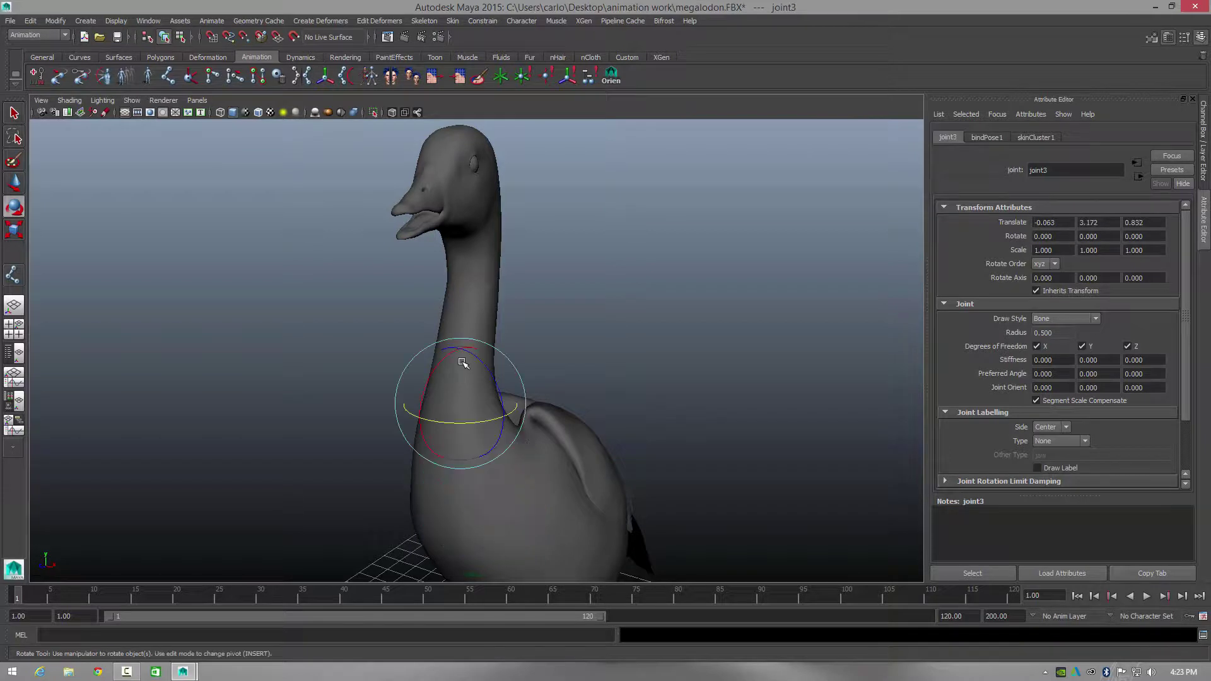
drag(465, 419, 413, 391)
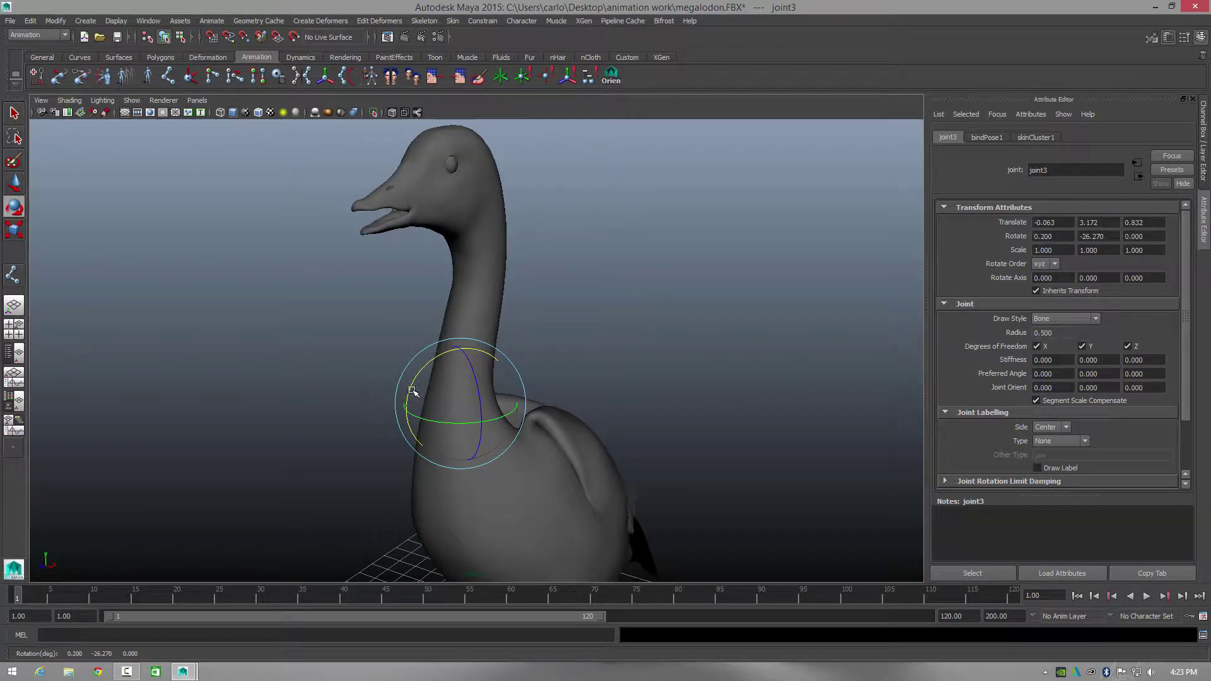
alt+middle_drag(640, 310, 536, 288)
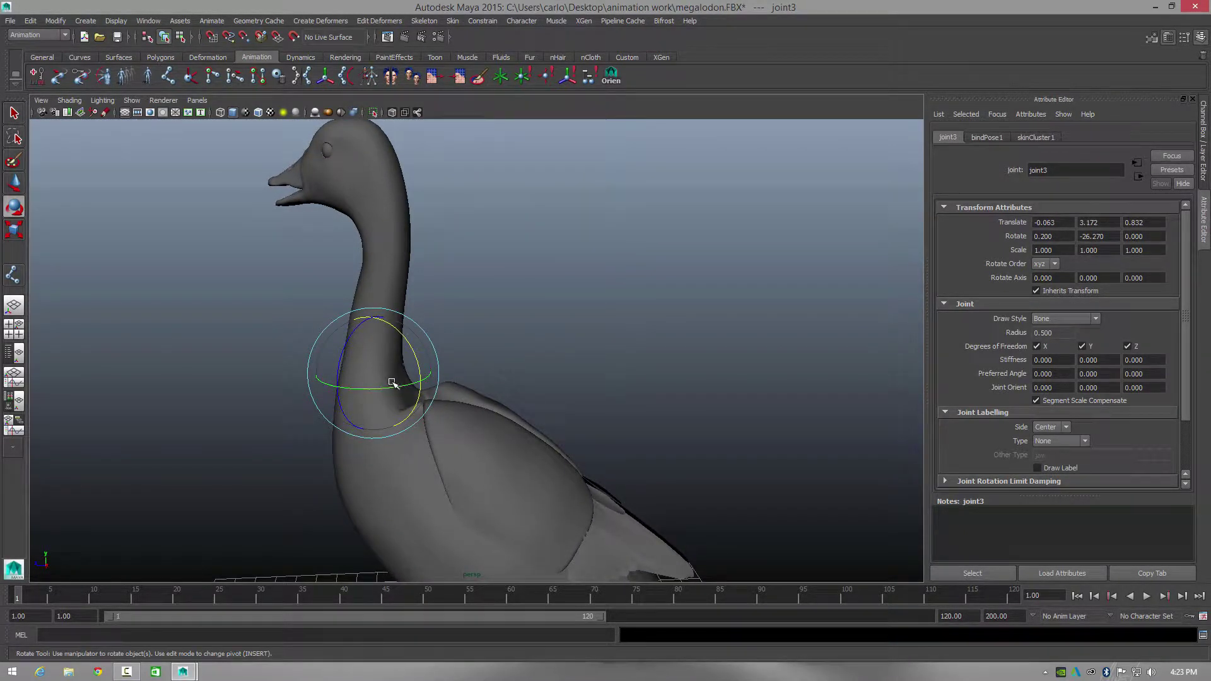
drag(394, 387, 429, 378)
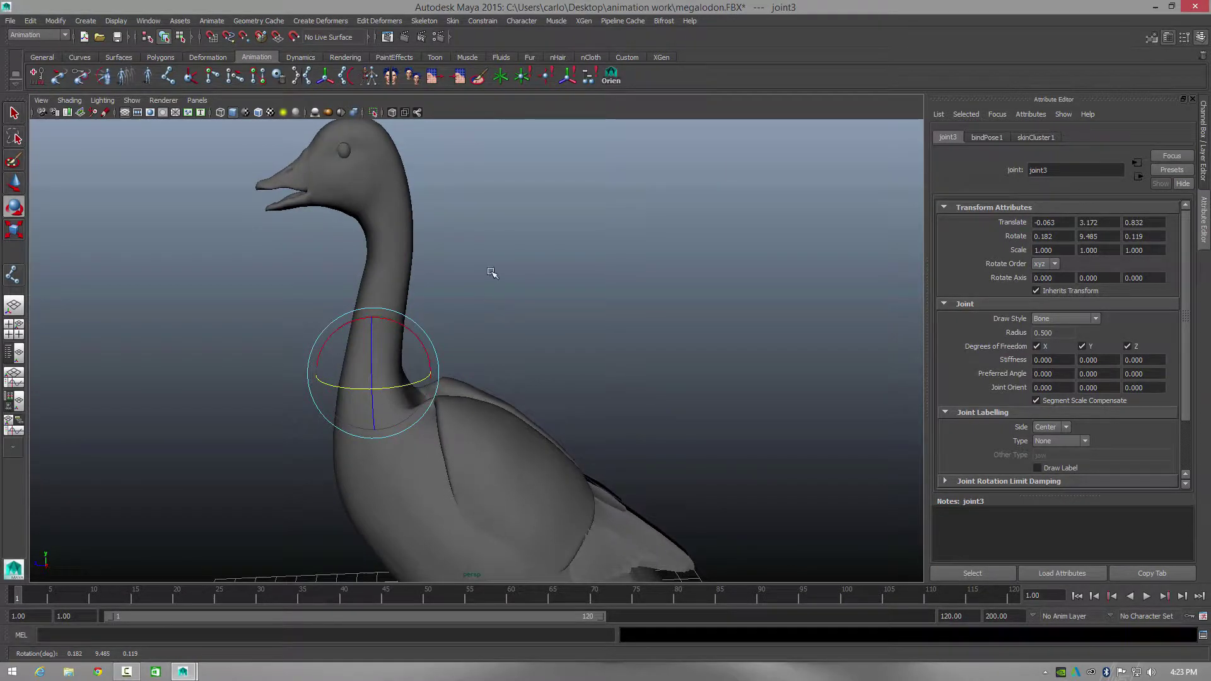
Step: Return the goose to wireframe display with nothing selected and switch to the orthographic side view of its body
scroll(525, 280, down, 3)
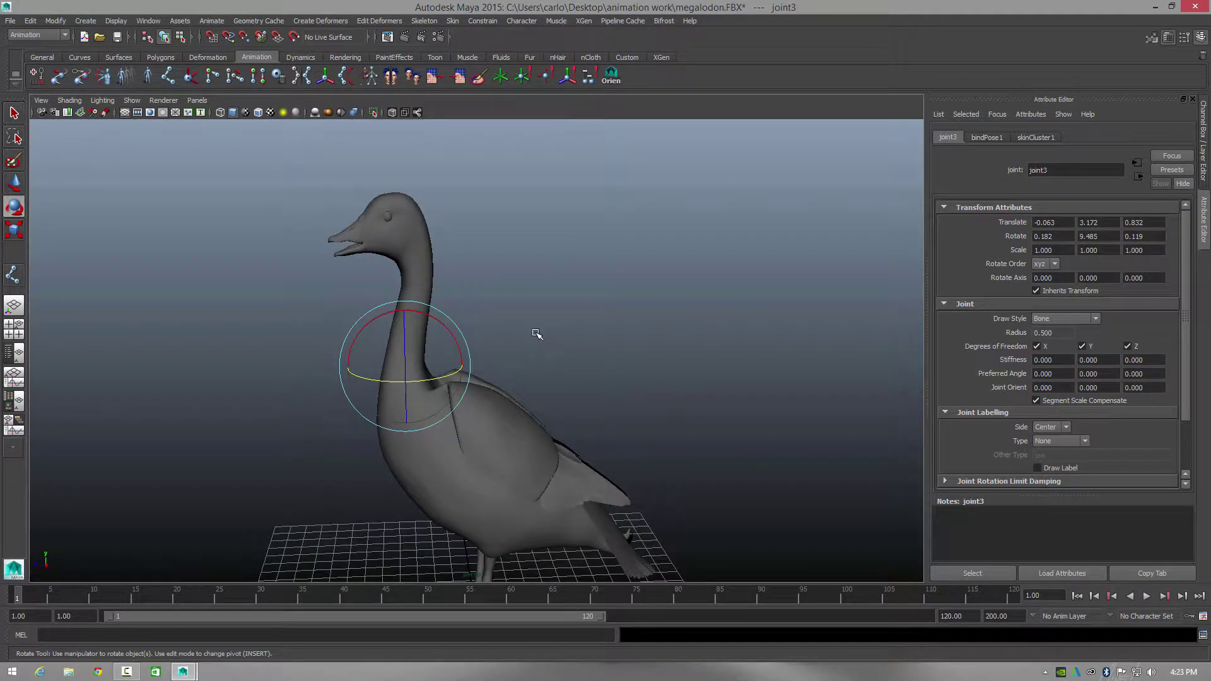
alt+middle_drag(536, 334, 485, 297)
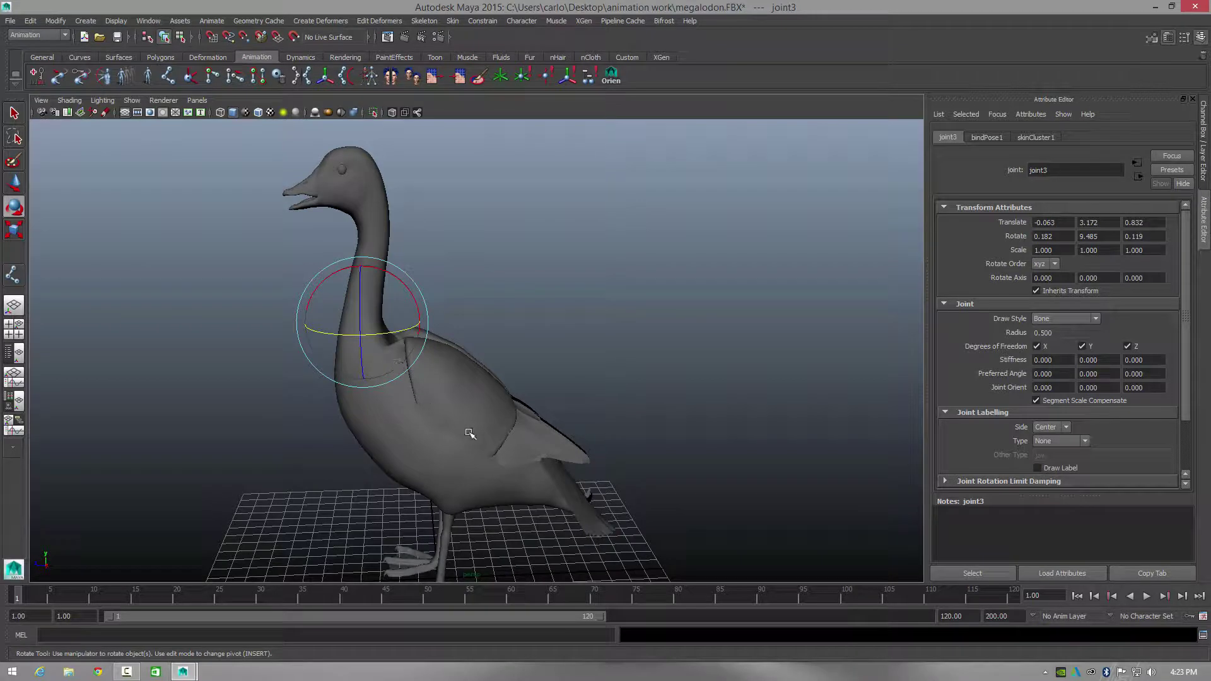
click(66, 101)
click(82, 118)
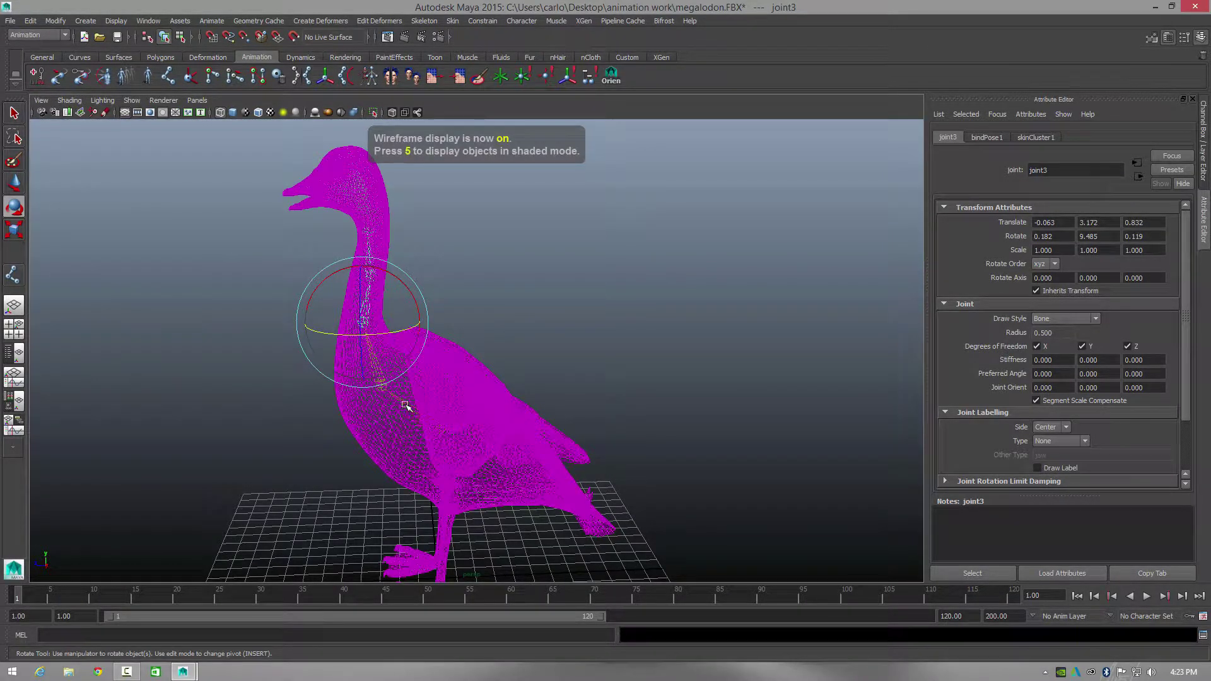
click(486, 307)
alt+drag(575, 393, 564, 322)
click(201, 99)
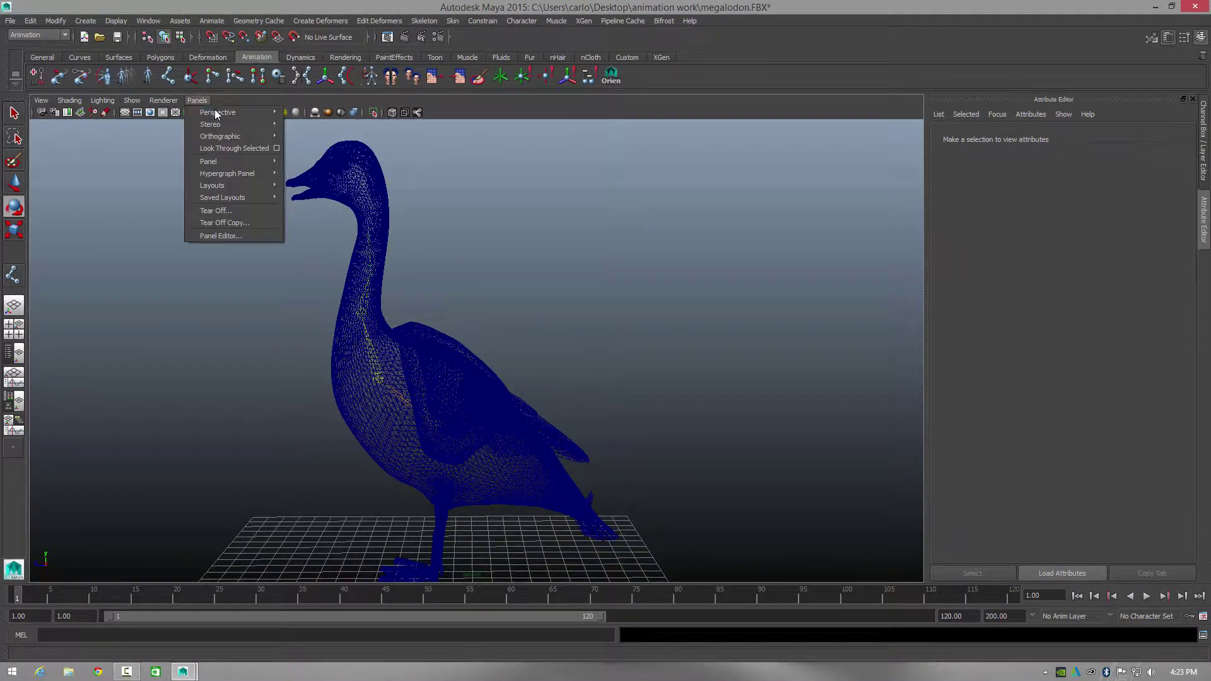
mouse_move(216, 112)
mouse_move(273, 135)
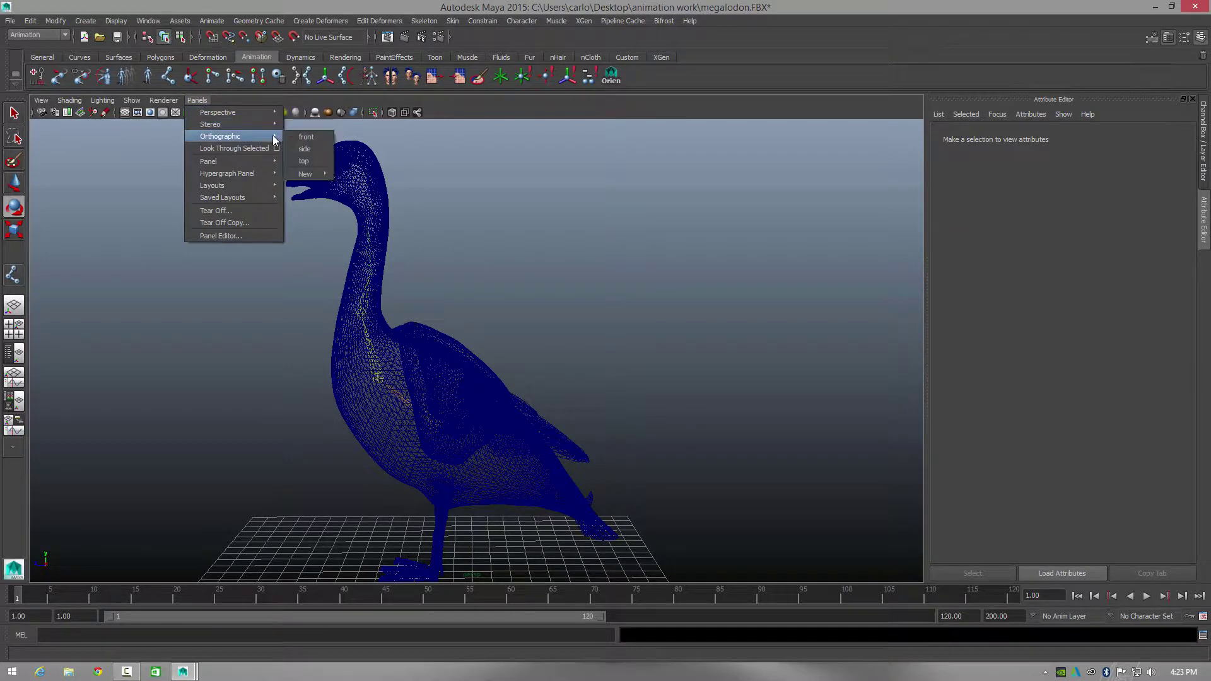
click(305, 148)
alt+middle_drag(617, 406, 545, 282)
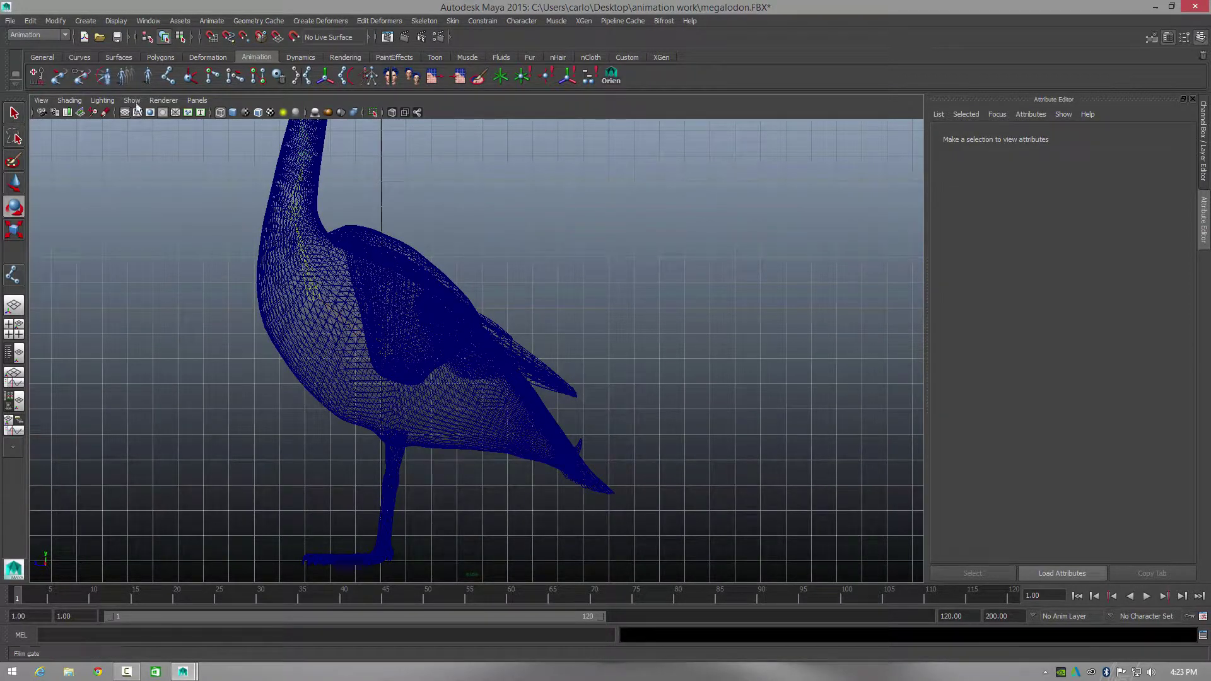
Step: Draw a separate tail chain of four joints from the middle of the goose's body back into its tail
click(168, 76)
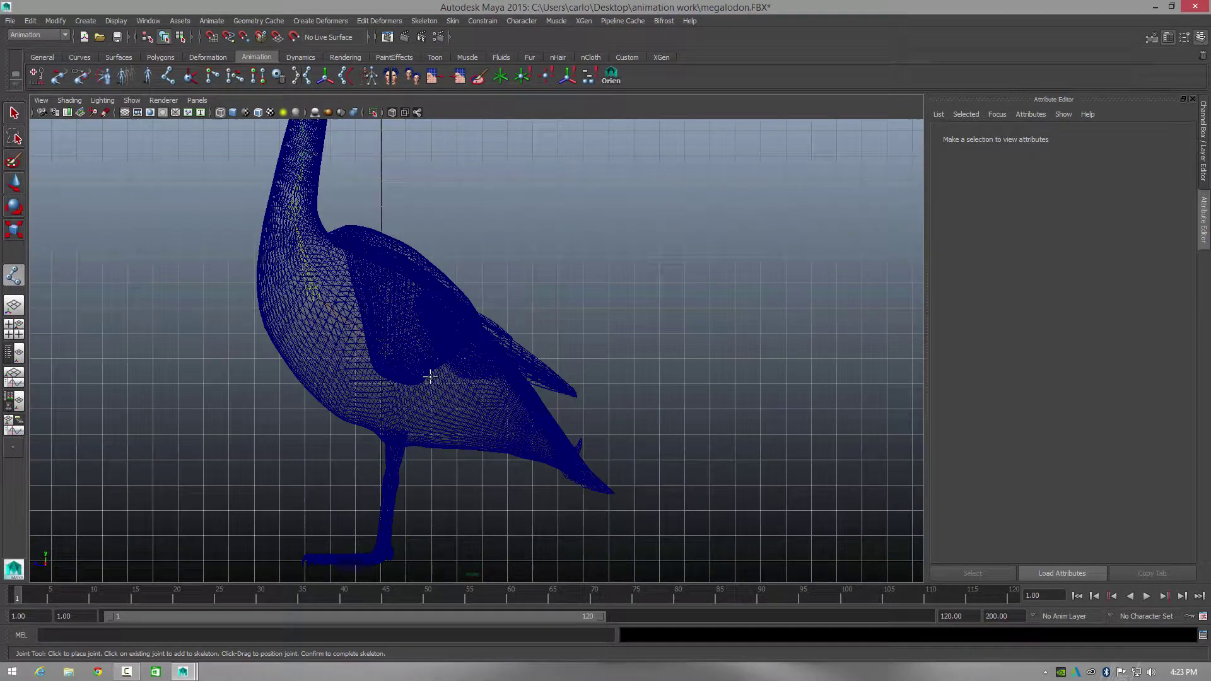
click(430, 377)
click(484, 404)
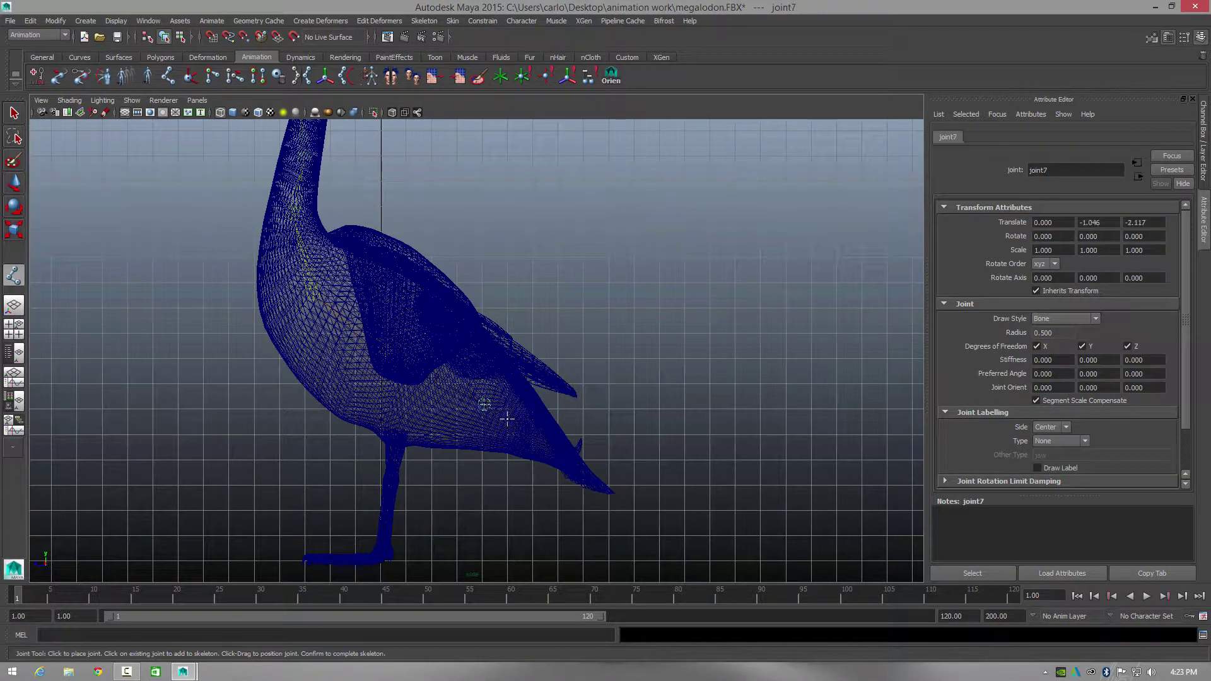
click(539, 444)
click(579, 471)
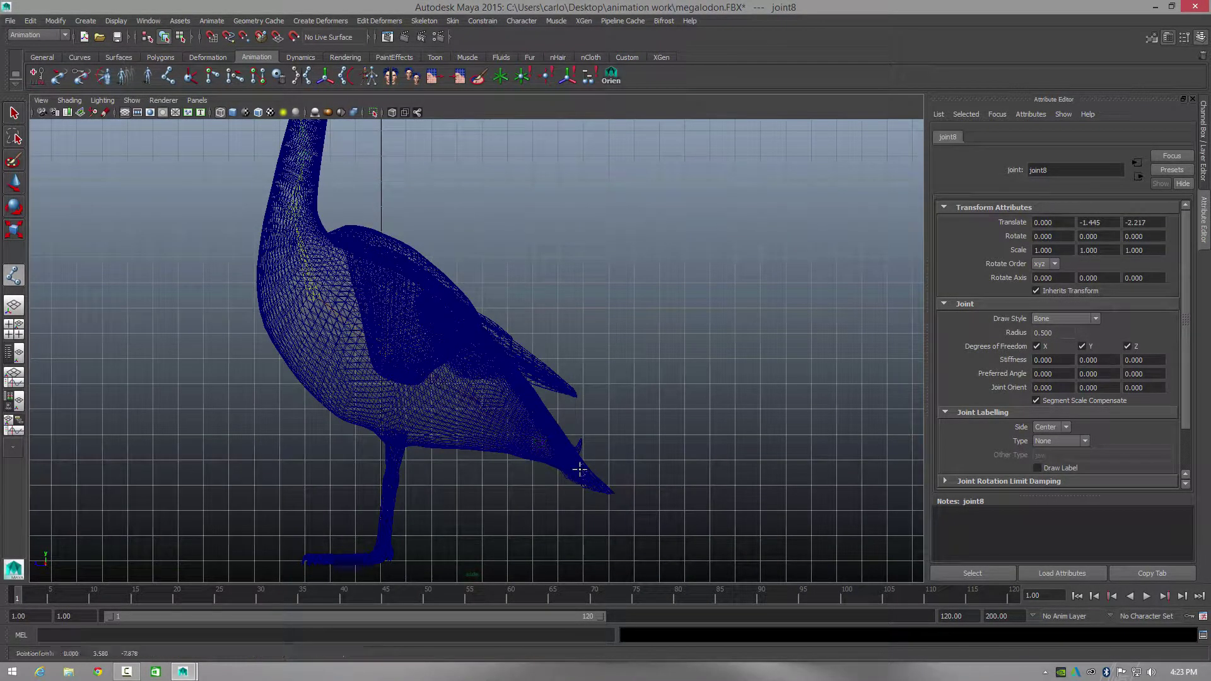
key(e)
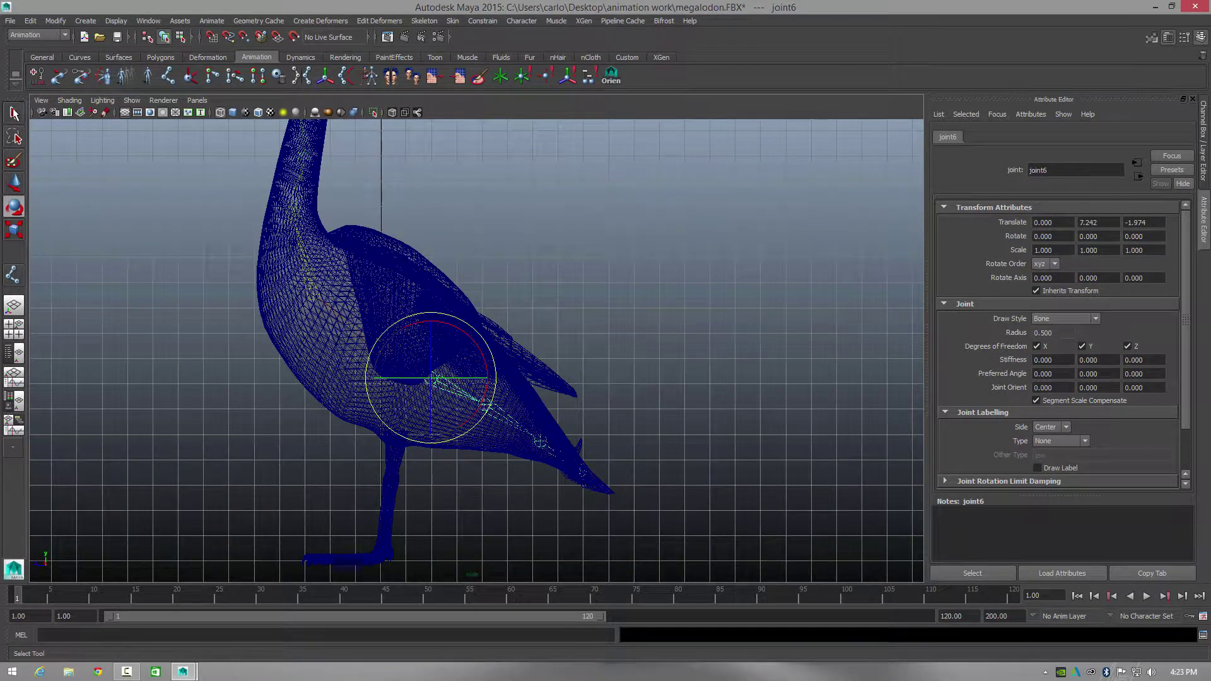
Step: Parent the root joint of the body and neck chain to the first joint of the tail chain
click(14, 113)
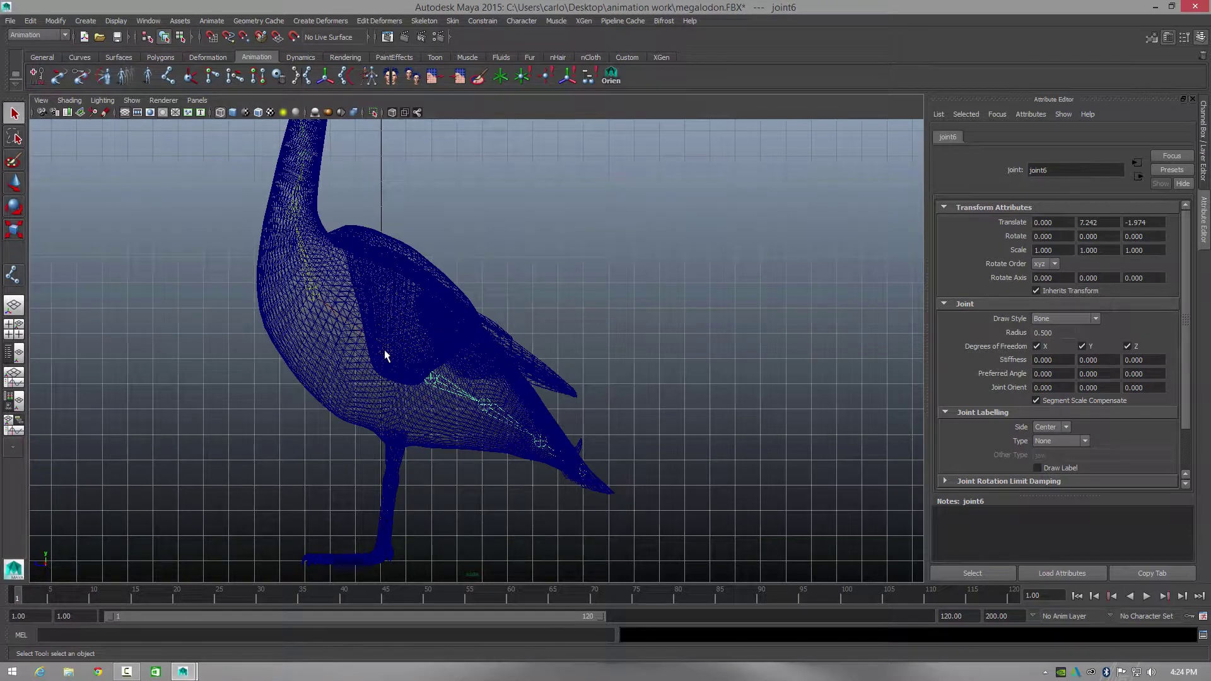
click(434, 379)
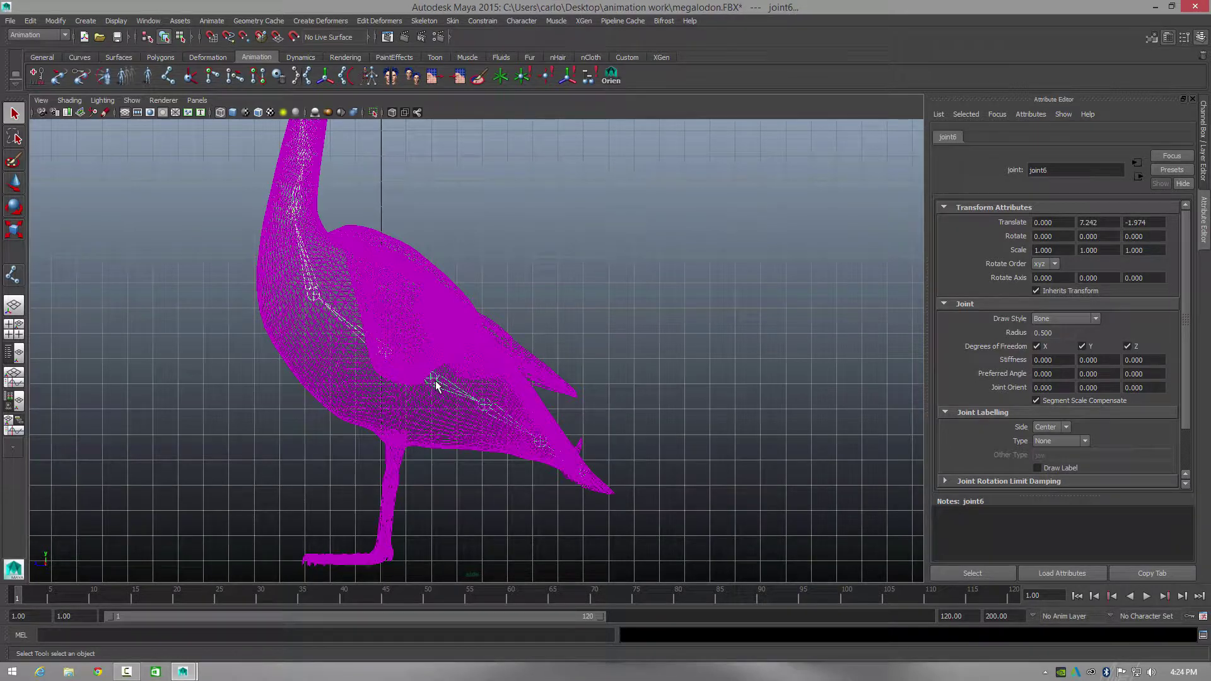
key(Up)
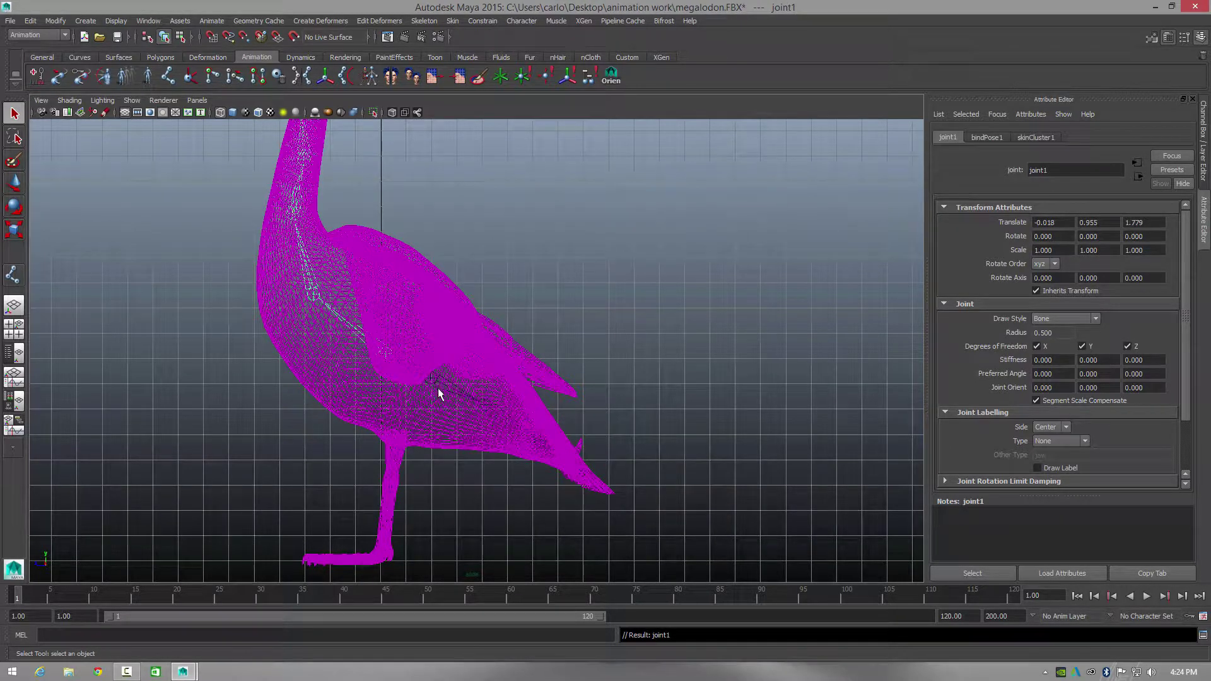
key(Down)
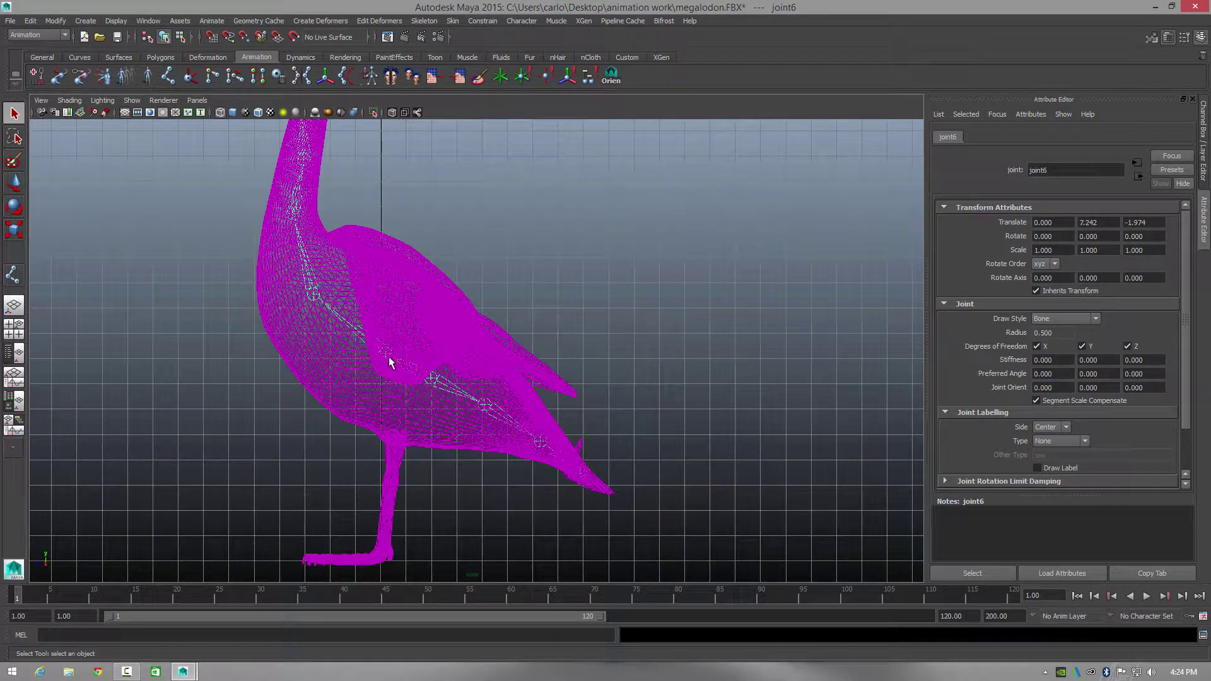
Step: Switch to the perspective view and lower the first joint of the tail chain to a Y translation of about 7.149
alt+drag(558, 354, 568, 348)
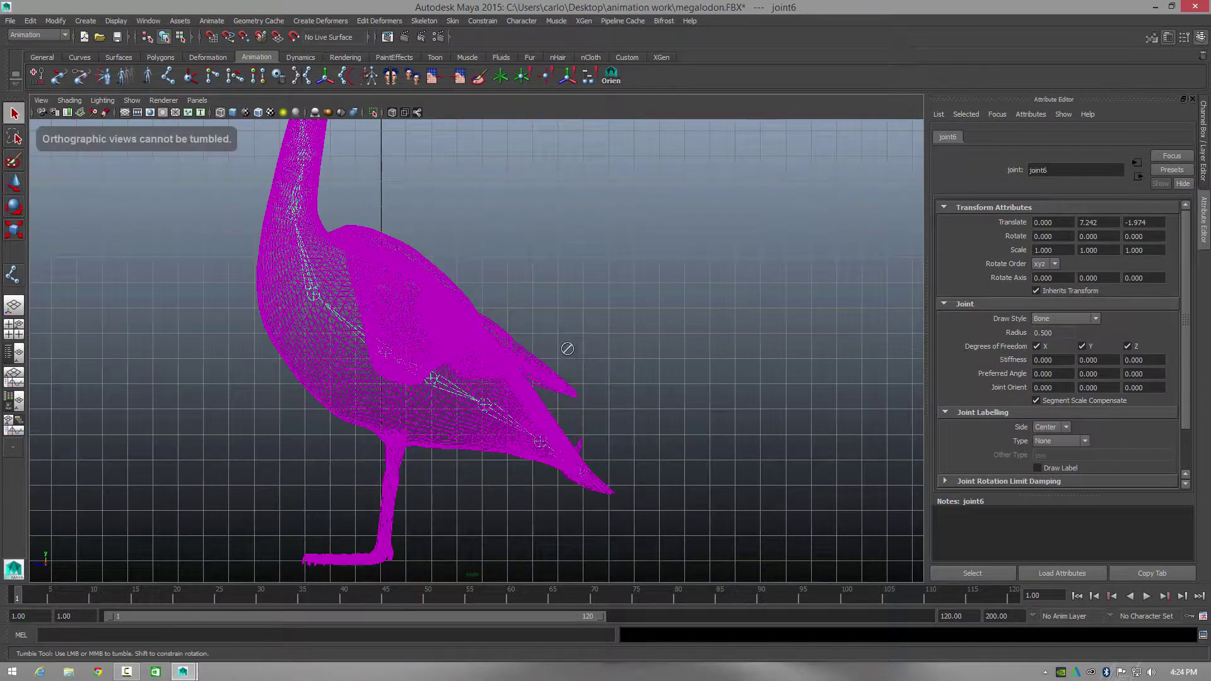
click(195, 99)
mouse_move(216, 113)
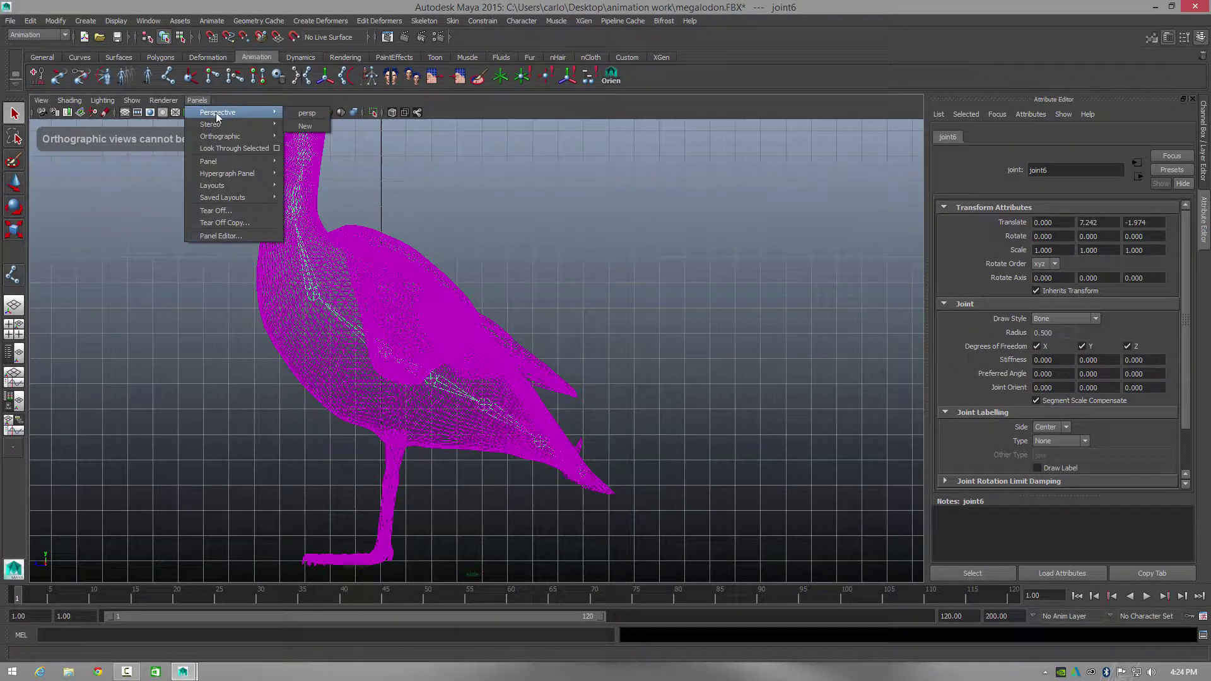
click(305, 113)
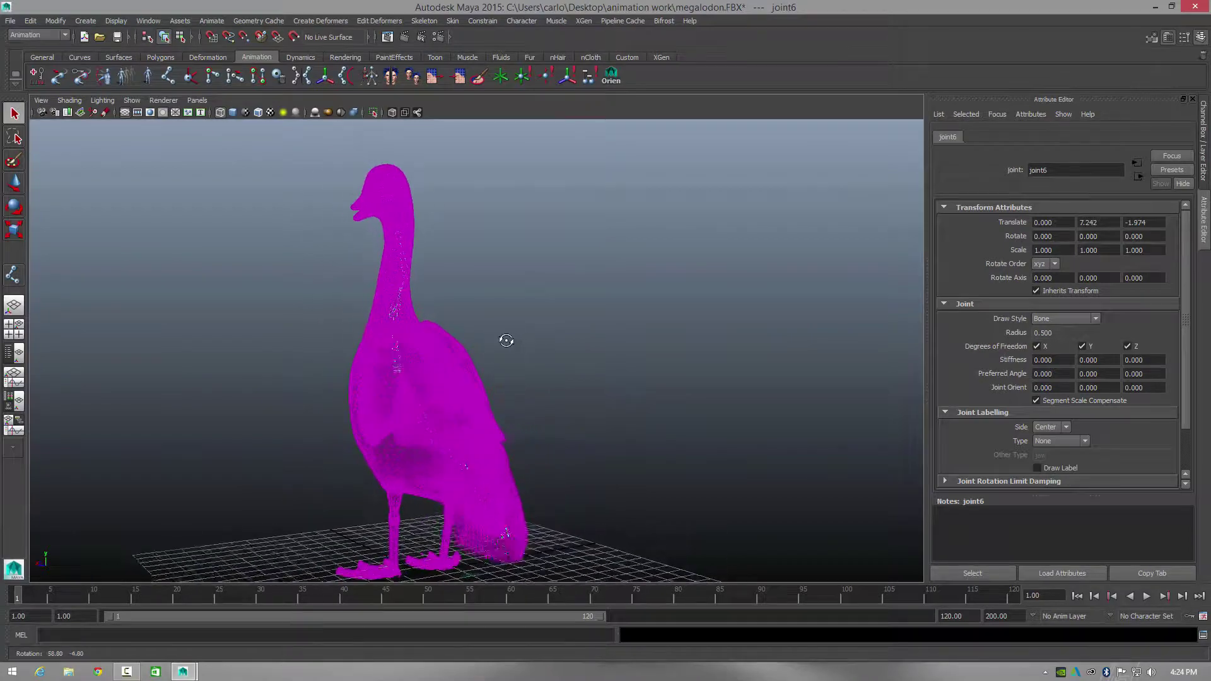
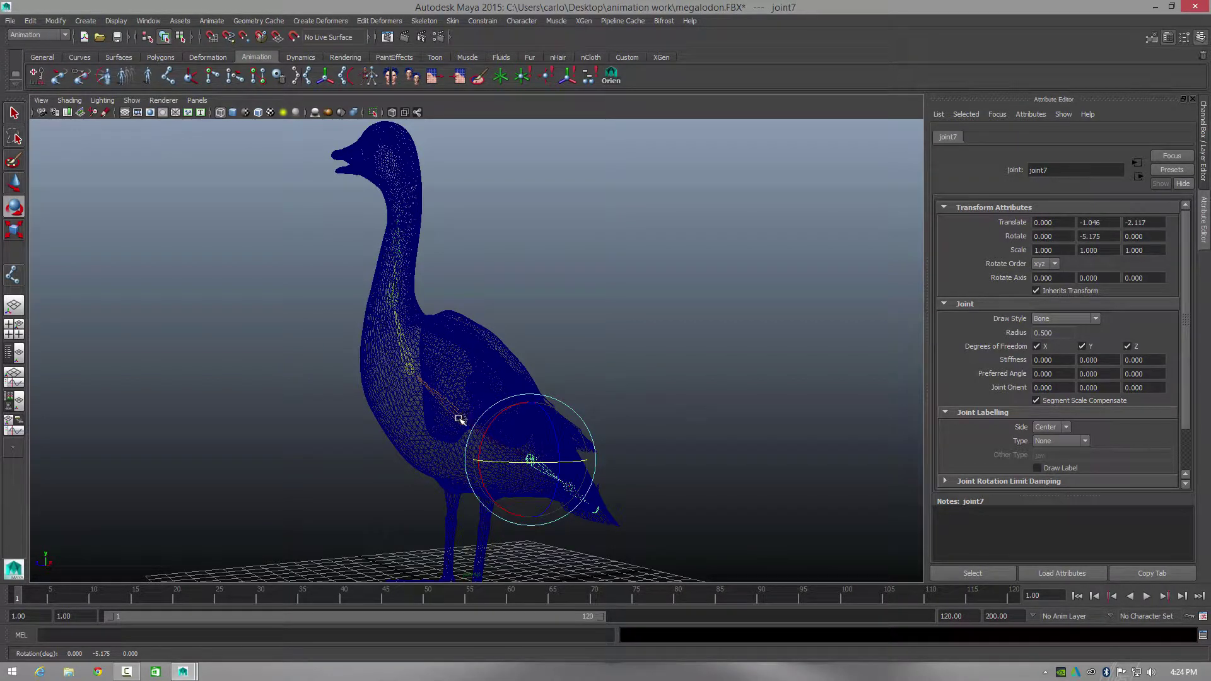
click(14, 182)
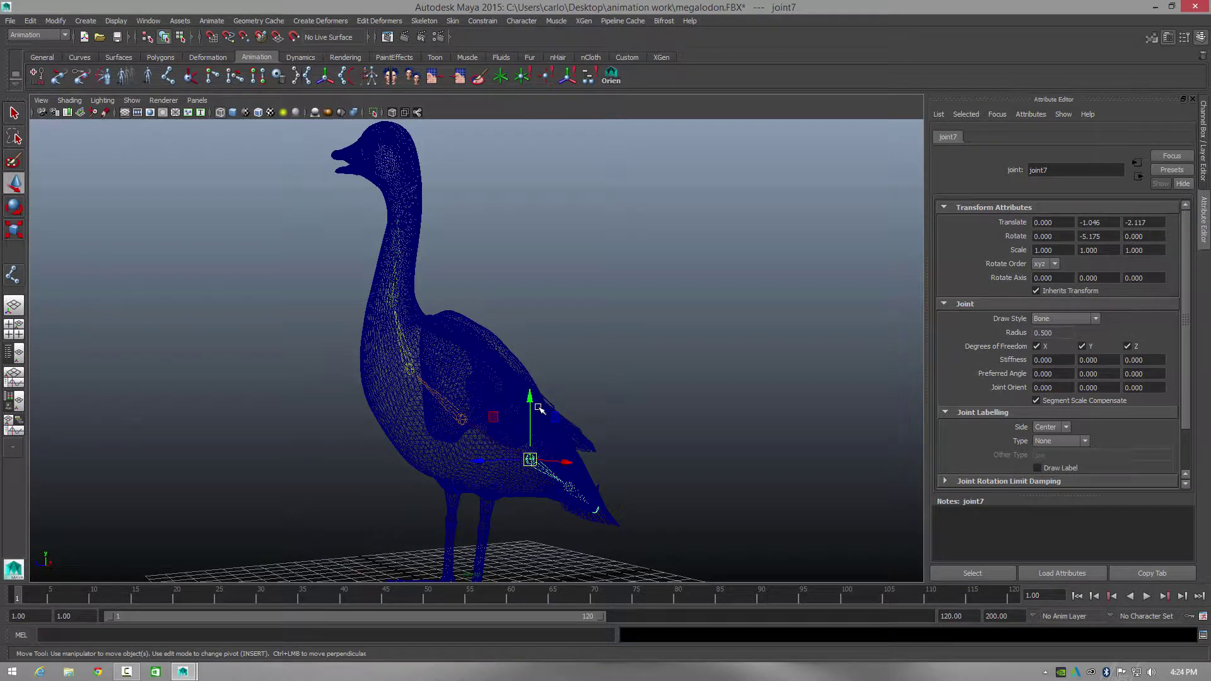
click(474, 430)
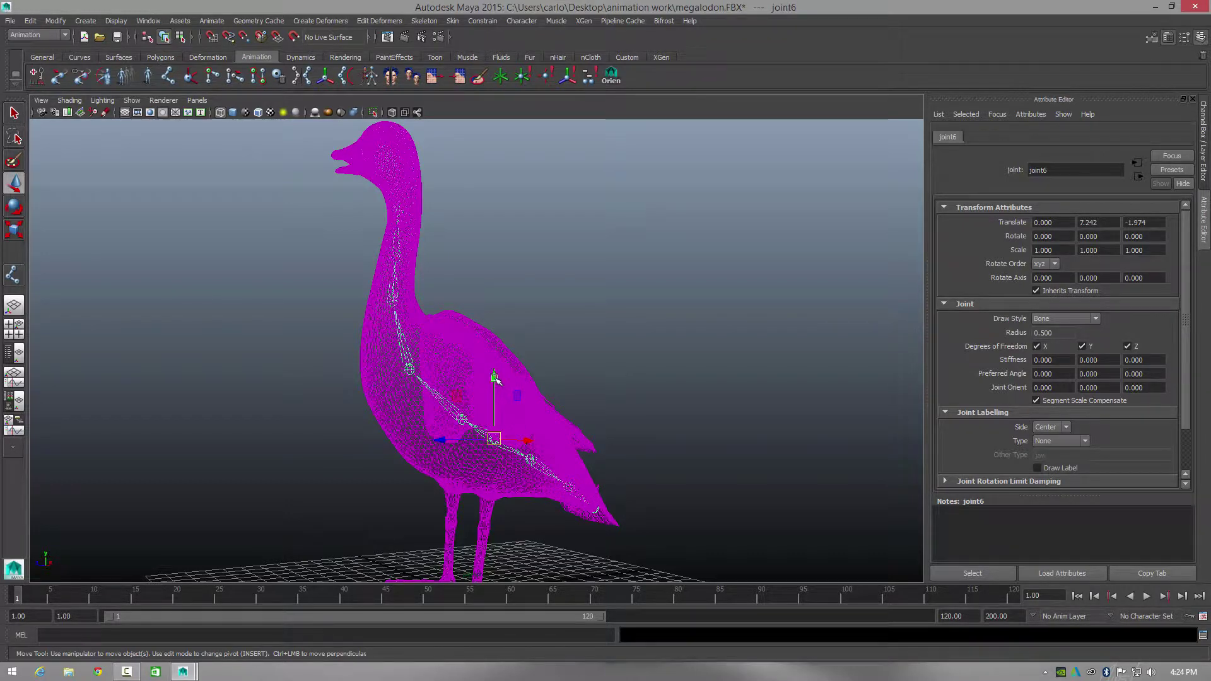
drag(494, 377, 496, 386)
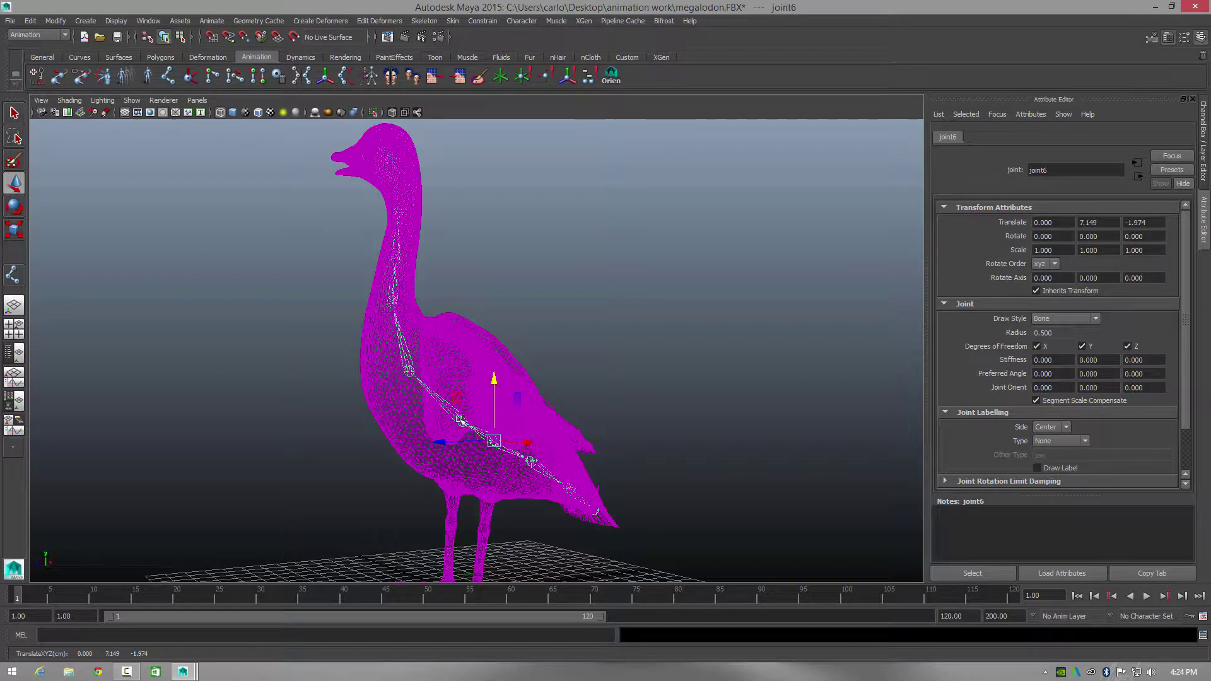
Step: Try to smooth bind the goose mesh to the tail joints, starting from the hierarchy of the second tail joint
click(531, 461)
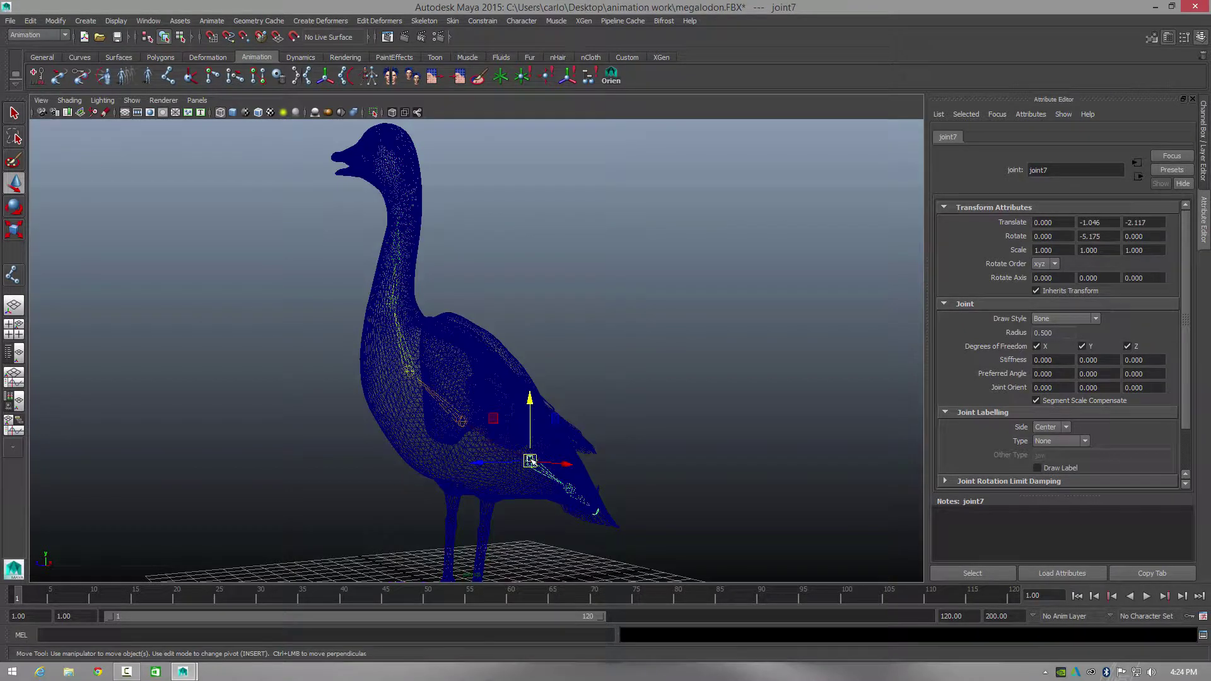
right_drag(531, 461, 517, 504)
alt+drag(580, 433, 565, 405)
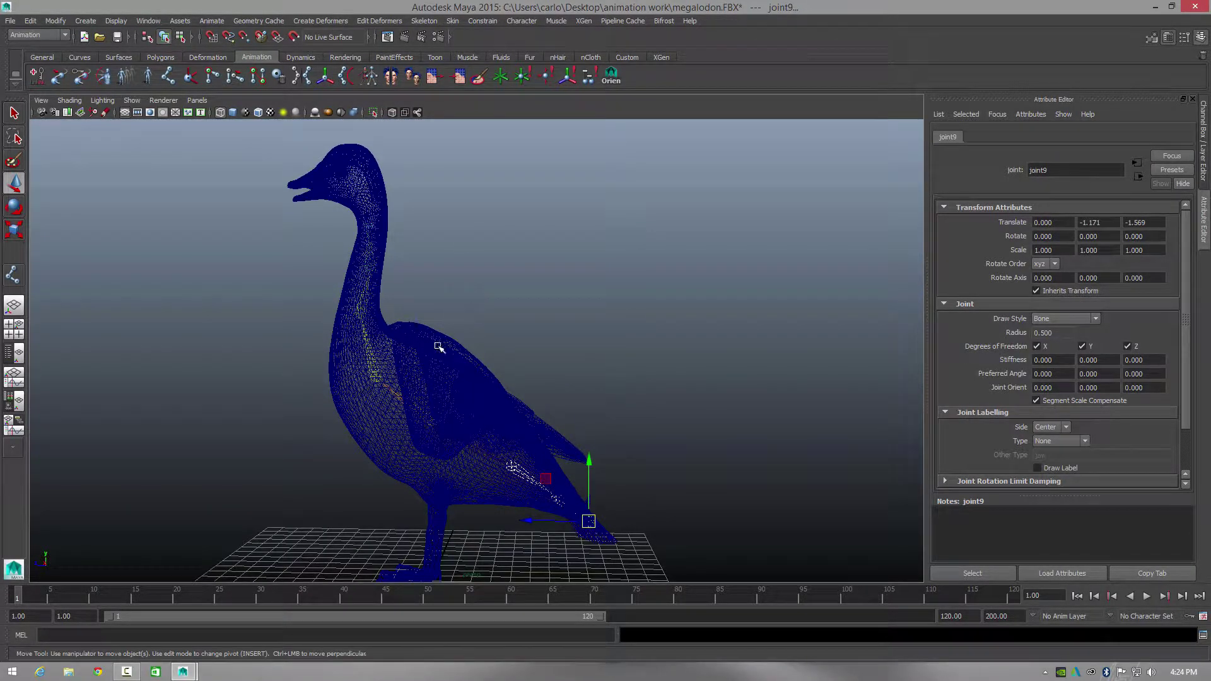
click(471, 390)
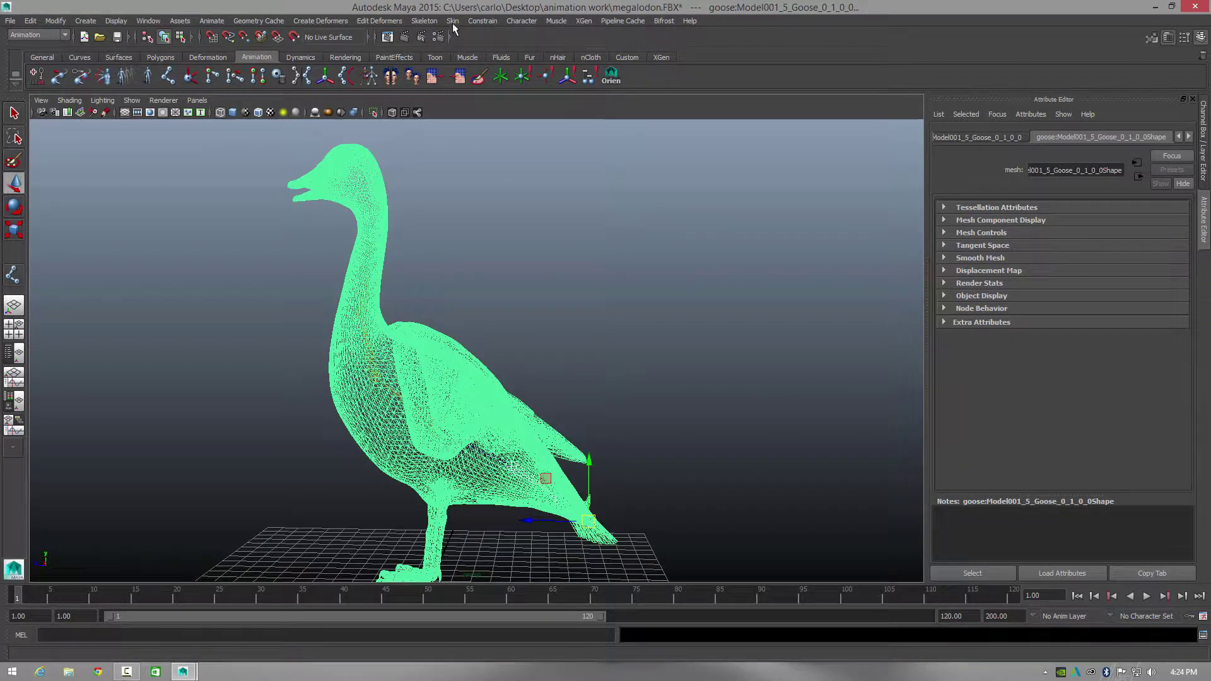
click(453, 20)
click(474, 47)
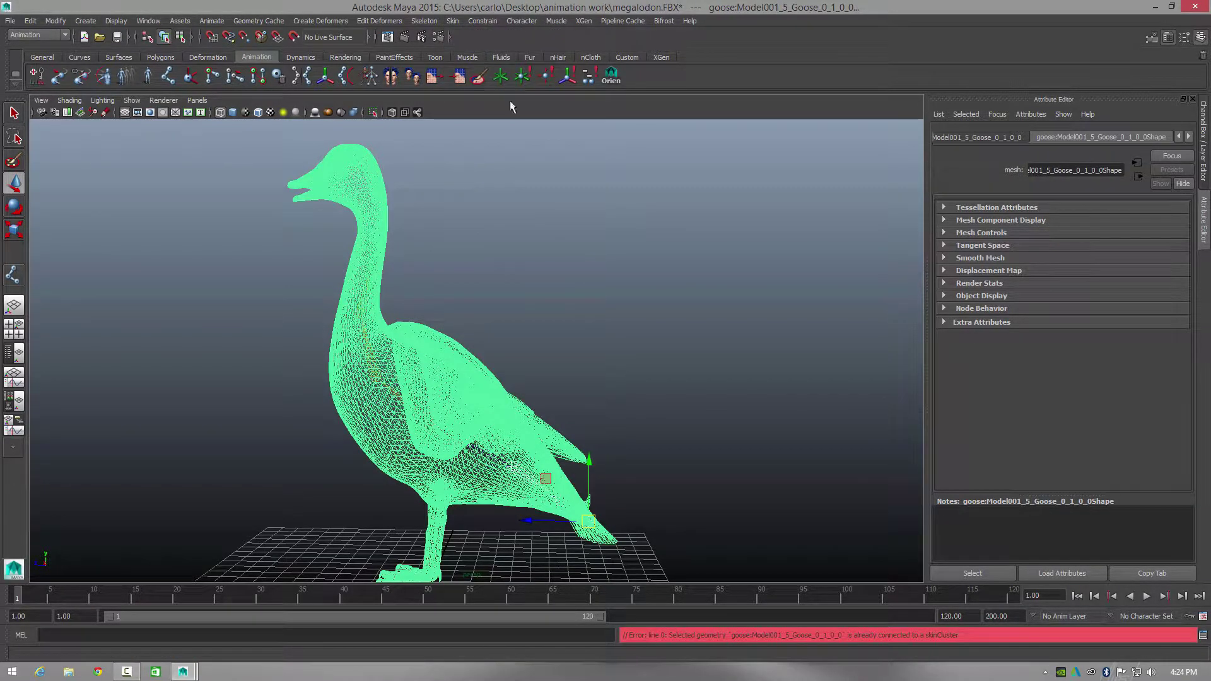
click(596, 422)
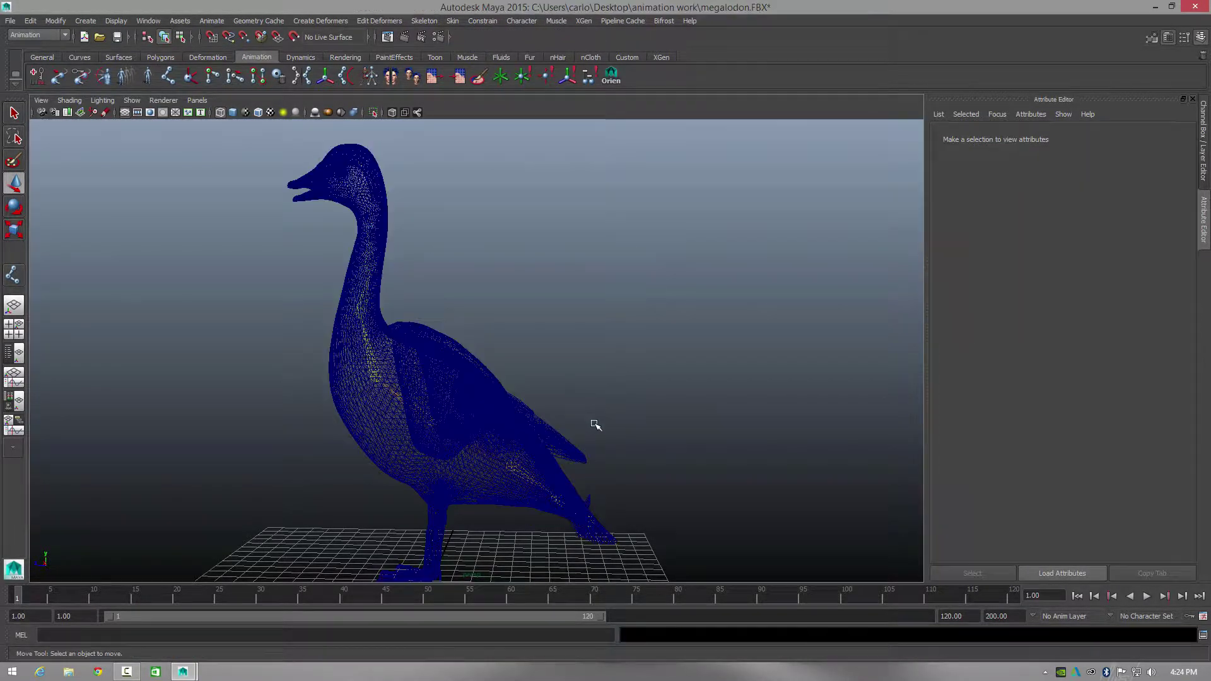
Step: Check the joint connections by test-moving the second tail joint along Z and selecting individual body and neck joints
click(511, 466)
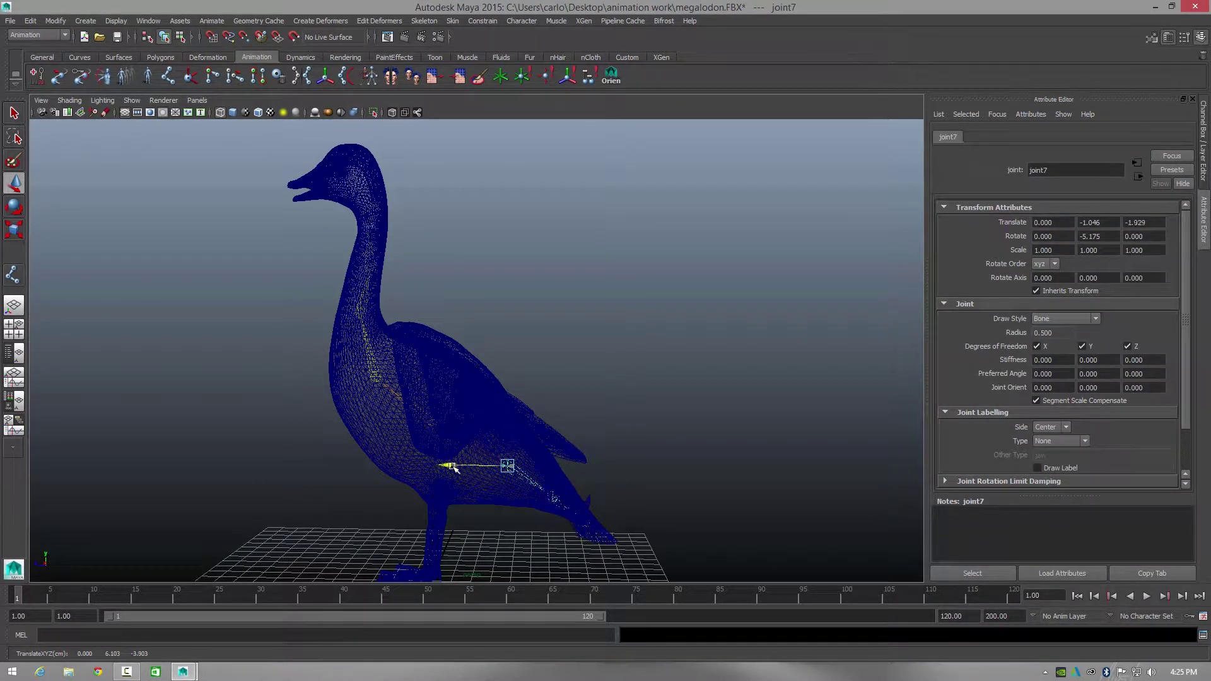
drag(454, 468, 451, 457)
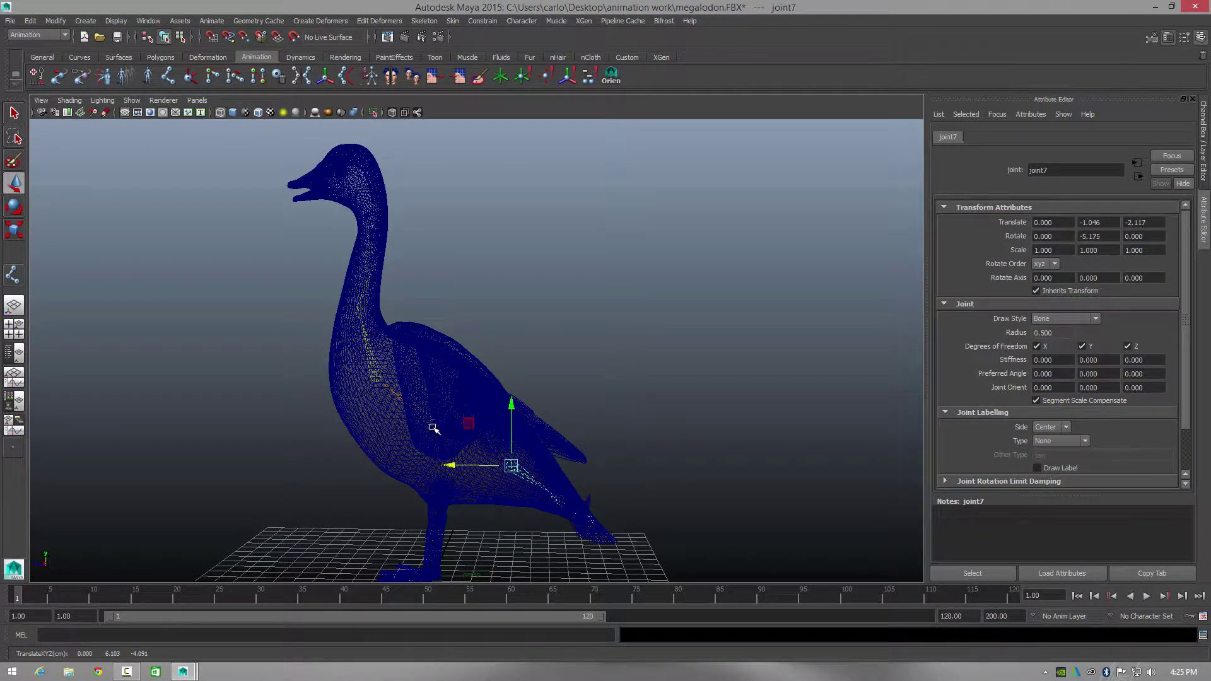
click(434, 429)
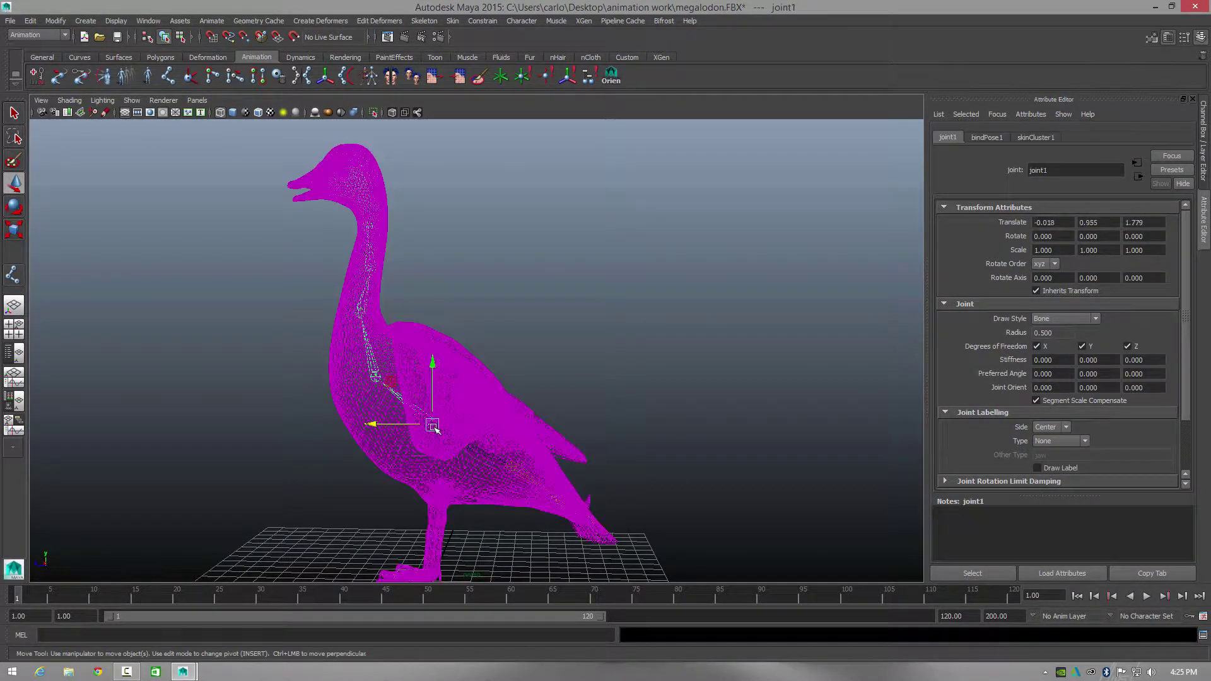
click(369, 229)
click(374, 377)
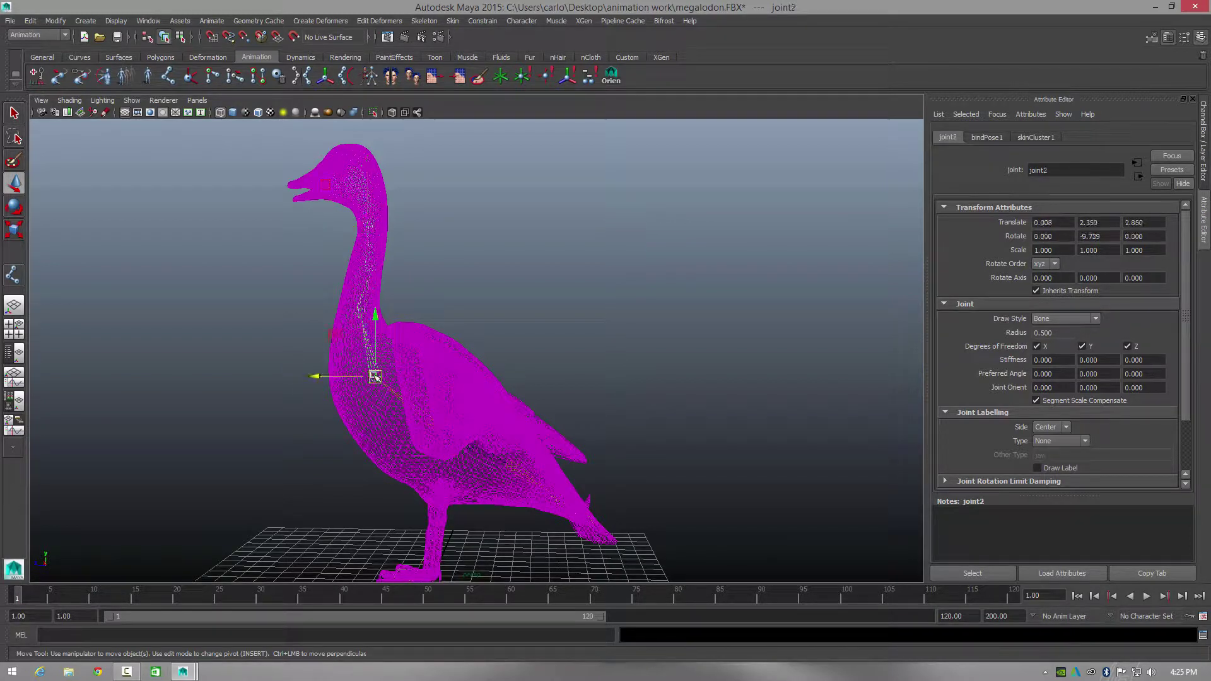
click(433, 426)
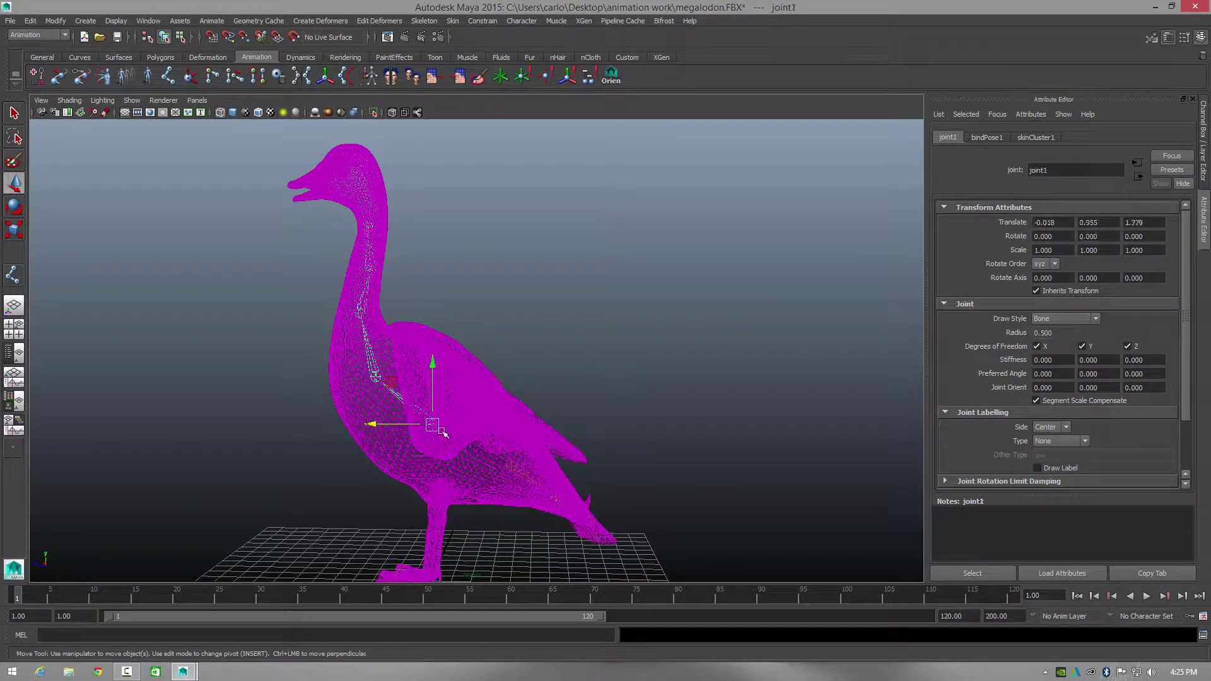
Step: Try to smooth bind the goose mesh to the complete joint hierarchy, starting from the first joint of the tail chain
click(468, 444)
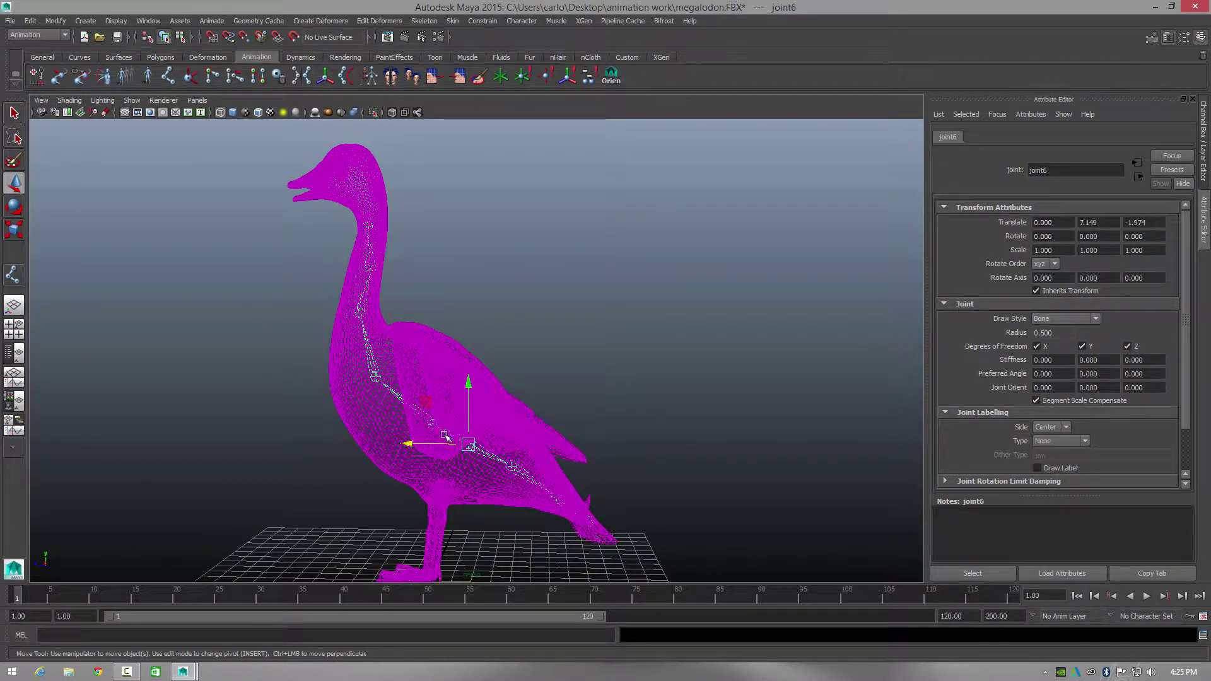
right_drag(468, 446, 448, 513)
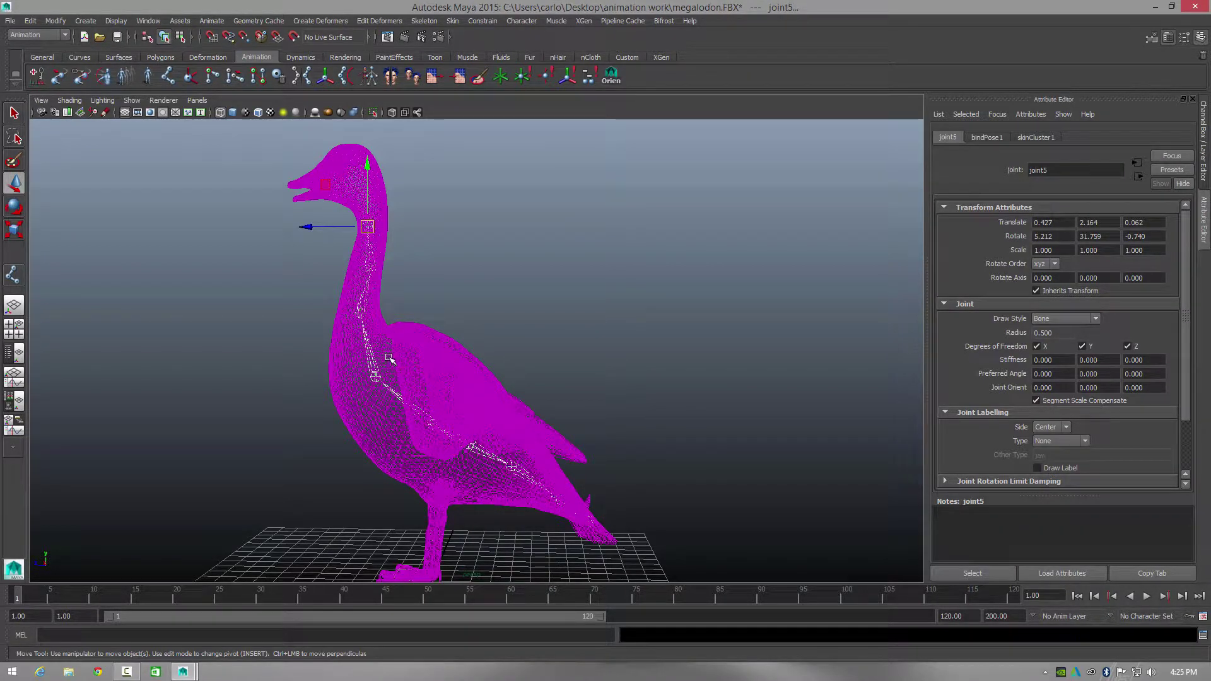
click(422, 356)
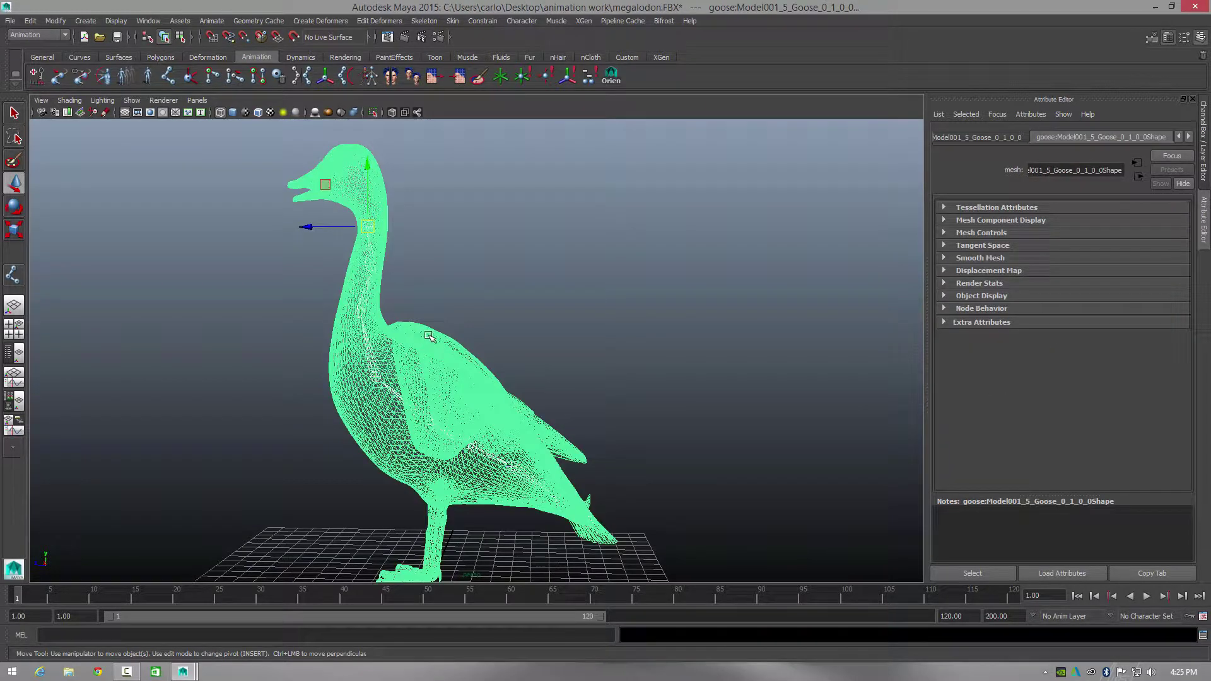
click(452, 21)
click(478, 48)
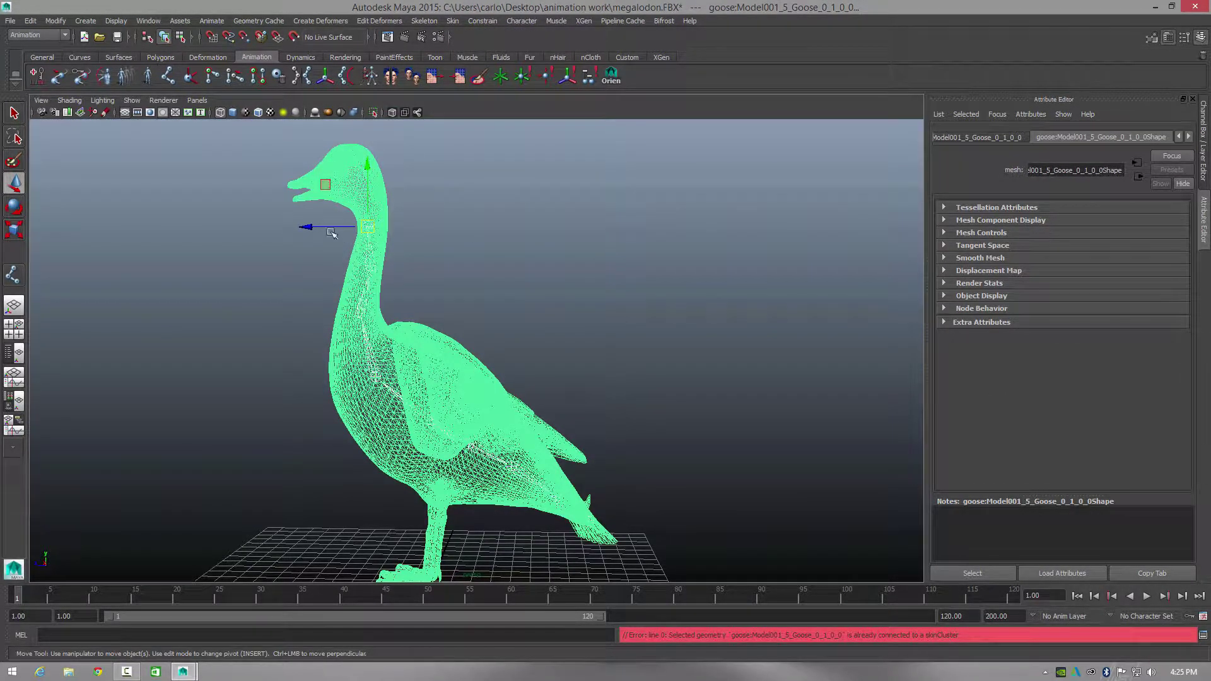
Step: Test the rig by moving the selected skeleton forward along Z and rotating the neck joint below the head joint to about -3.5, 2.8, -0.2 degrees
drag(318, 227, 287, 227)
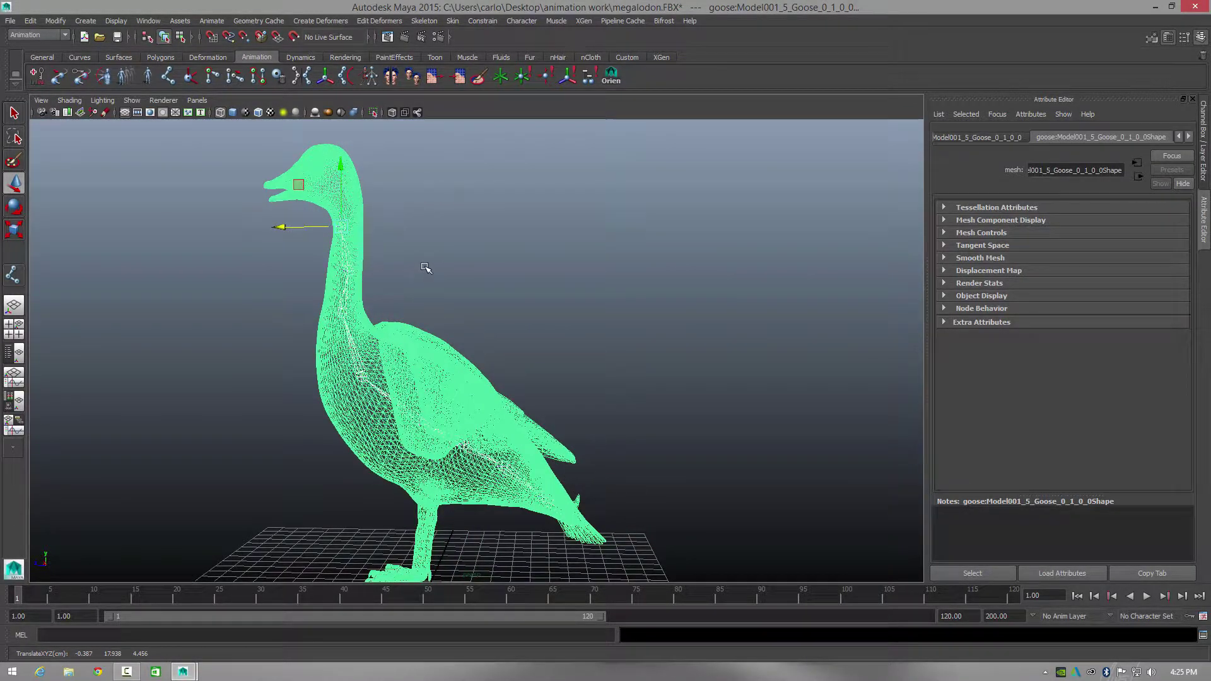
alt+drag(426, 268, 458, 299)
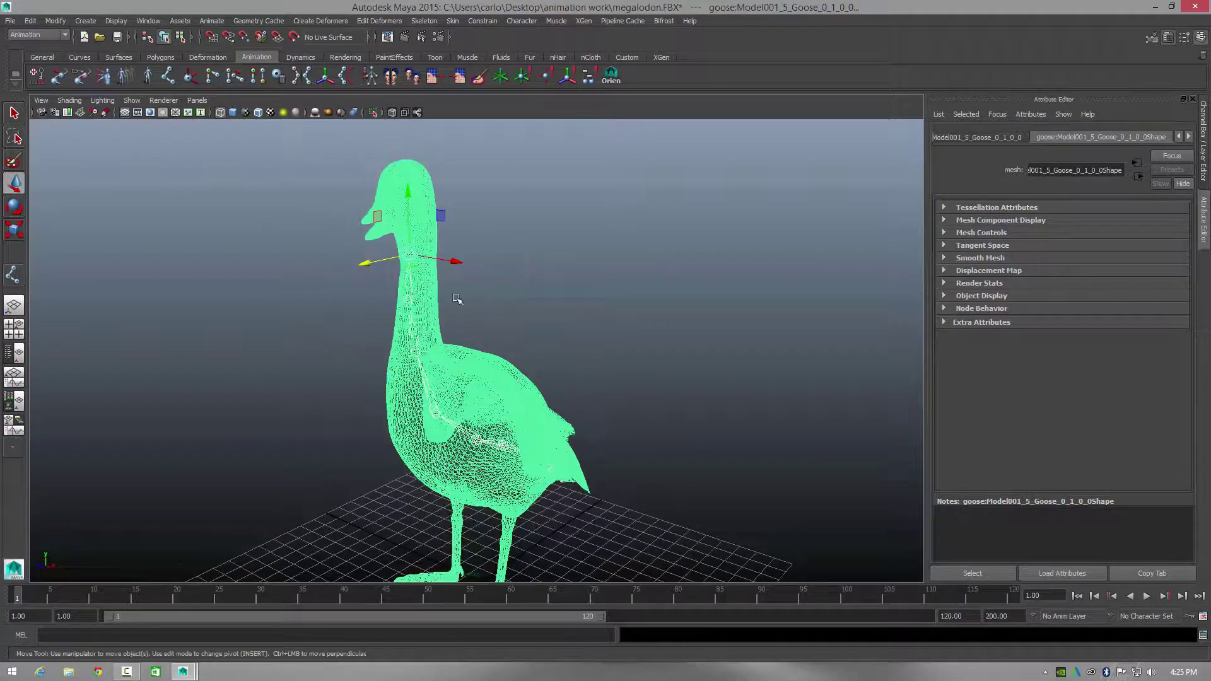
click(408, 301)
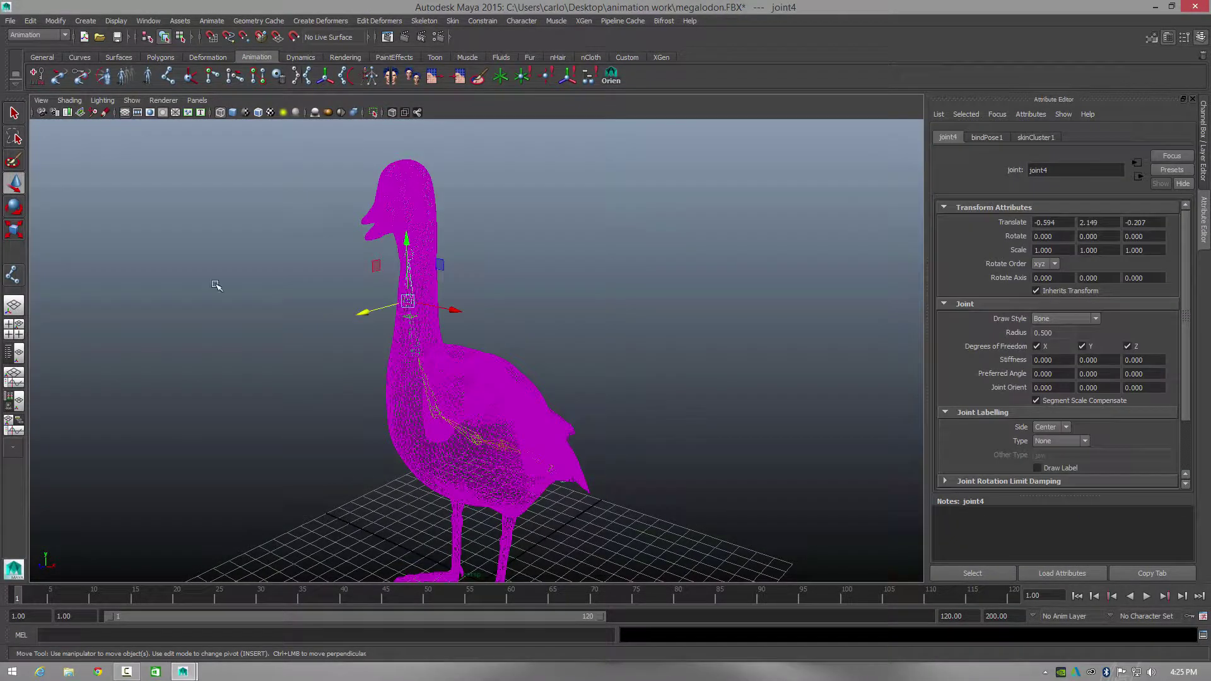
click(15, 205)
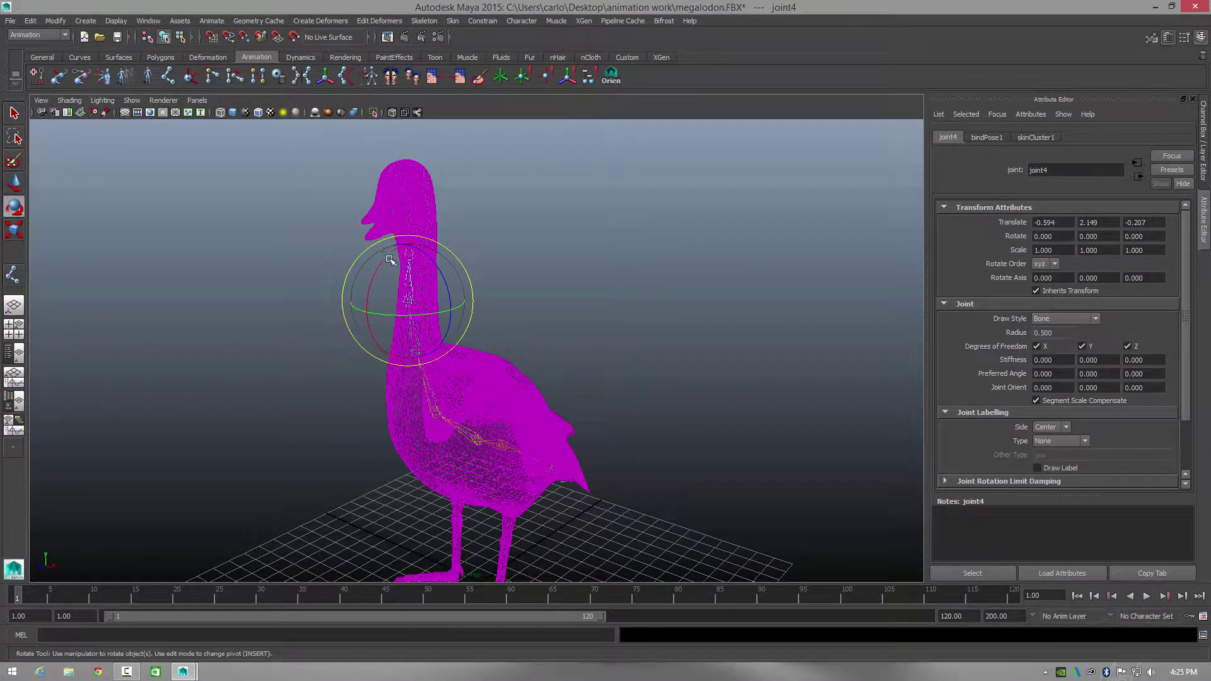
mouse_move(380, 261)
mouse_down()
mouse_move(377, 278)
mouse_move(386, 259)
mouse_up()
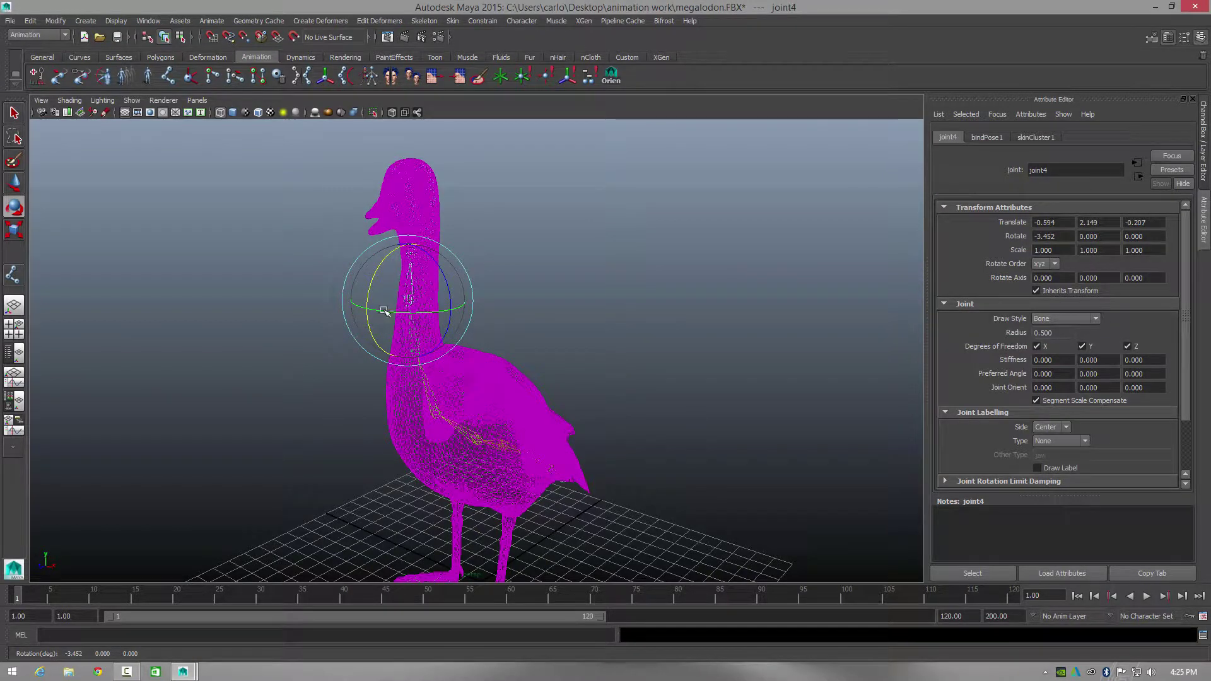
mouse_move(383, 309)
mouse_down()
mouse_move(353, 308)
mouse_move(387, 307)
mouse_up()
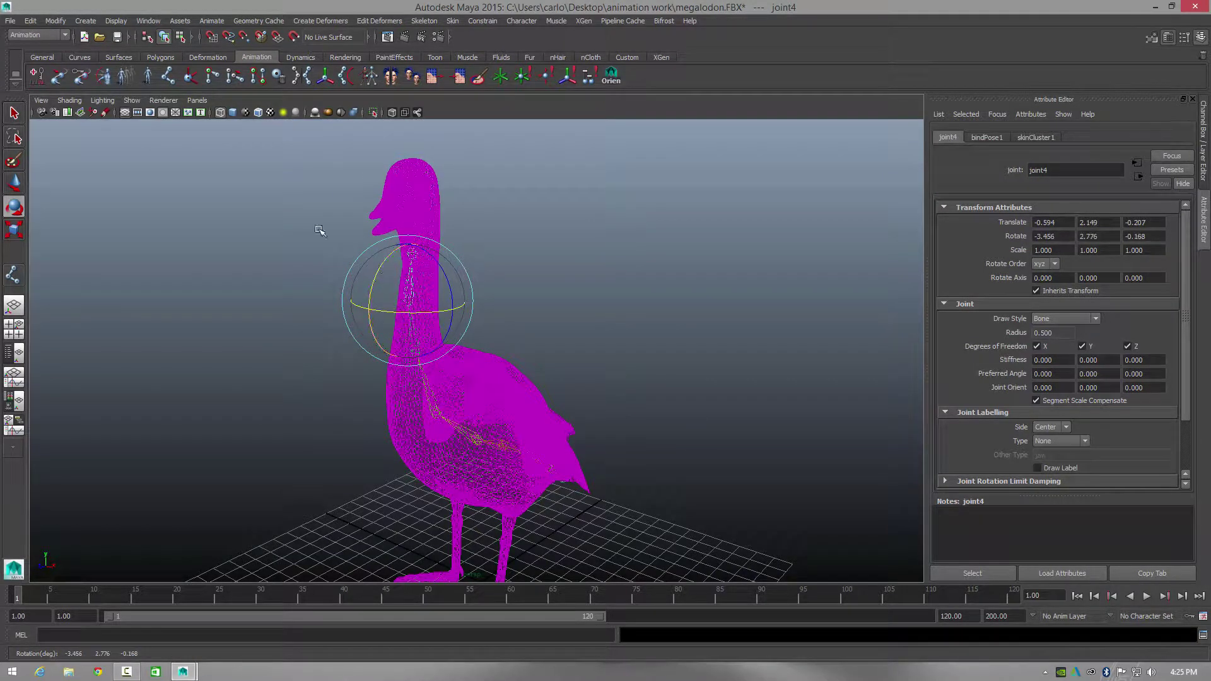
Step: Display the goose smooth-shaded, examine the head and neck surface up close, and select its mesh
click(69, 99)
click(81, 125)
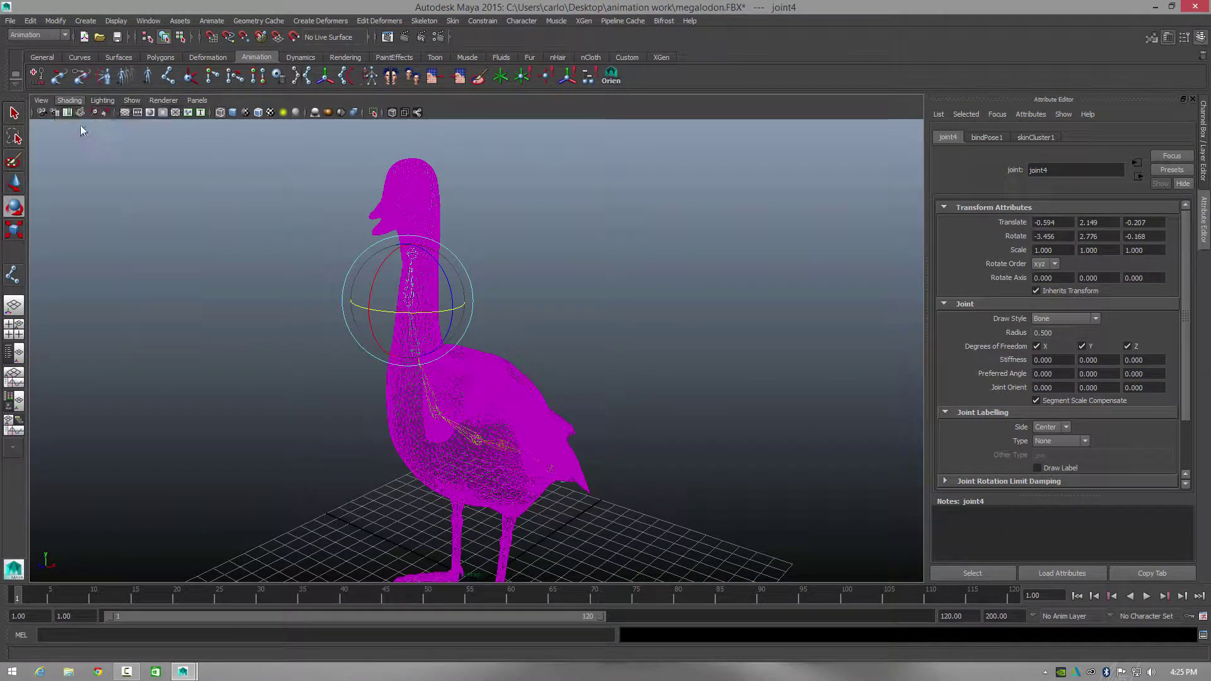
scroll(390, 211, up, 5)
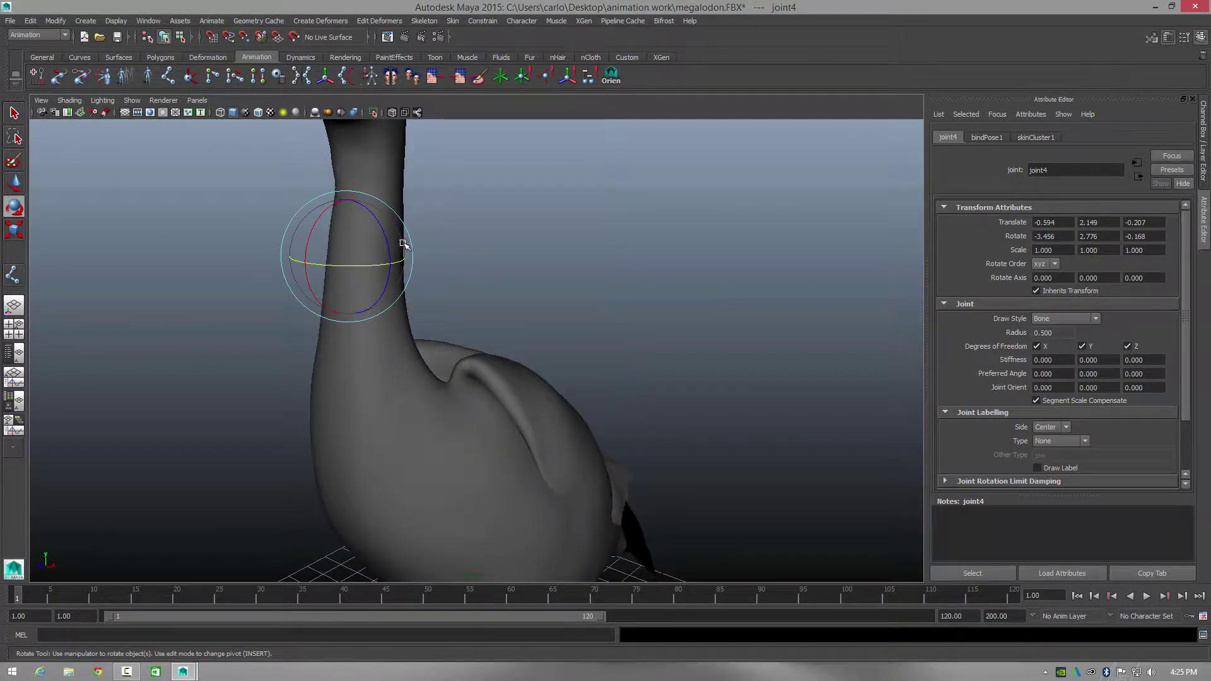
alt+middle_drag(417, 203, 459, 302)
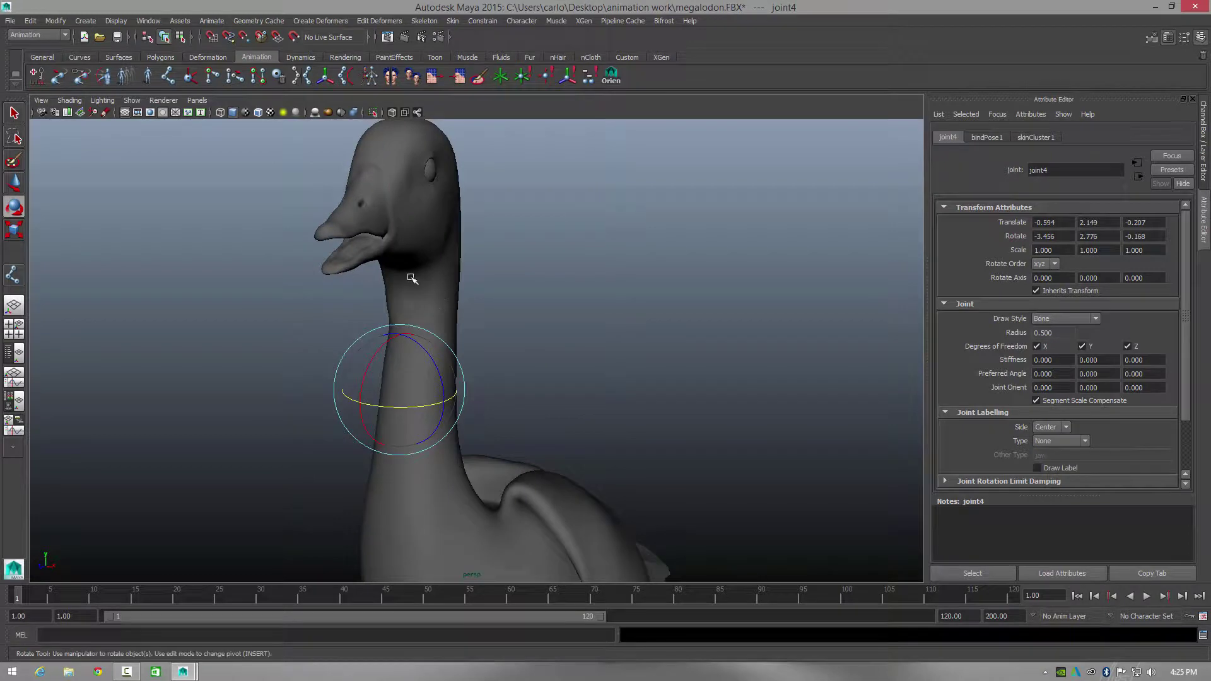
click(413, 279)
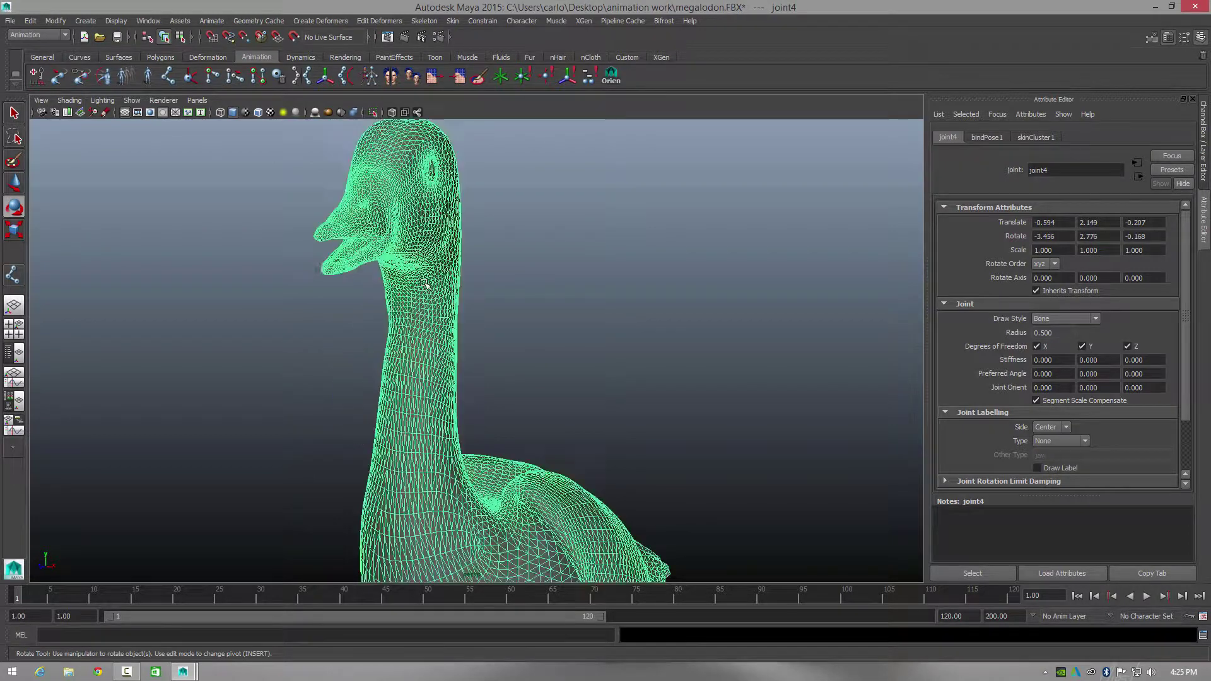
Step: Return the viewport to wireframe, select the neck joint just below the head, and hide all polygons to isolate the skeleton
click(70, 99)
click(81, 112)
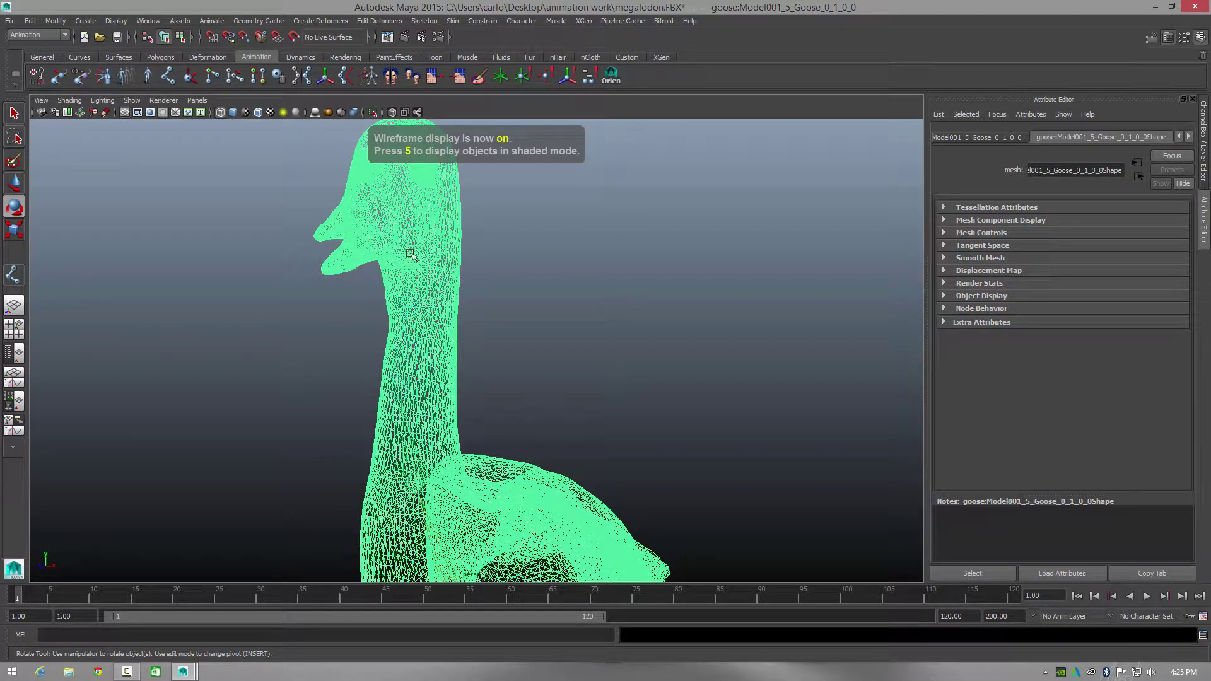
click(406, 296)
middle_drag(575, 292, 155, 132)
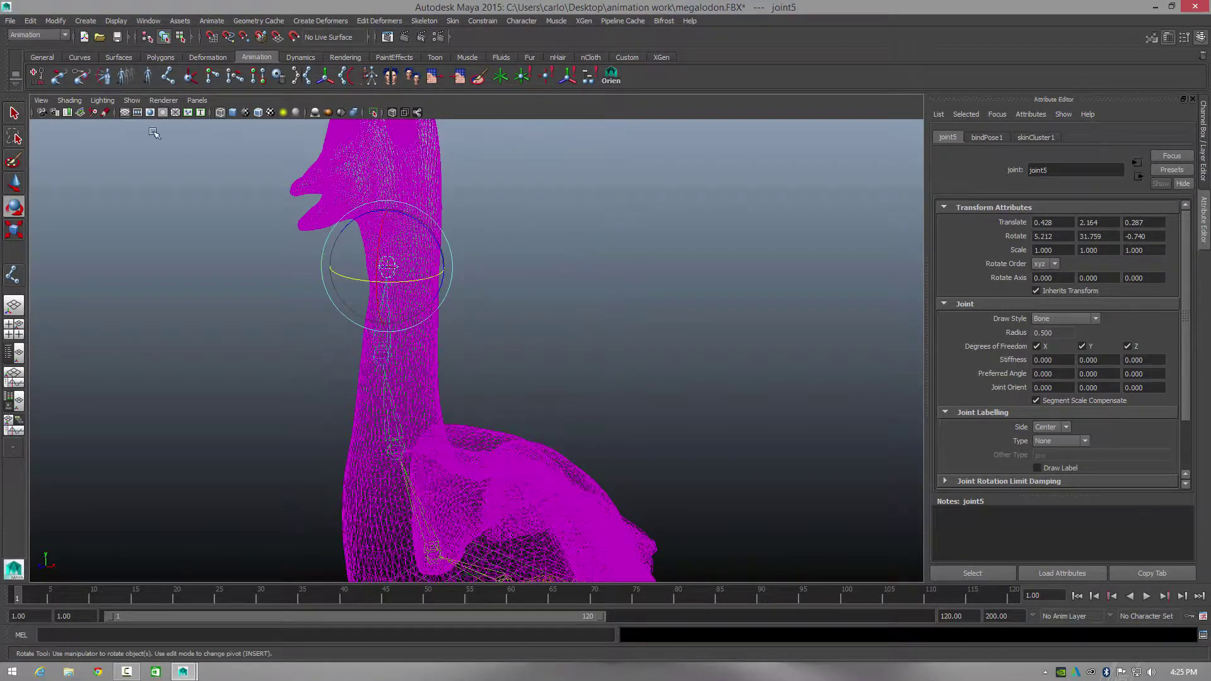
click(71, 101)
mouse_move(100, 102)
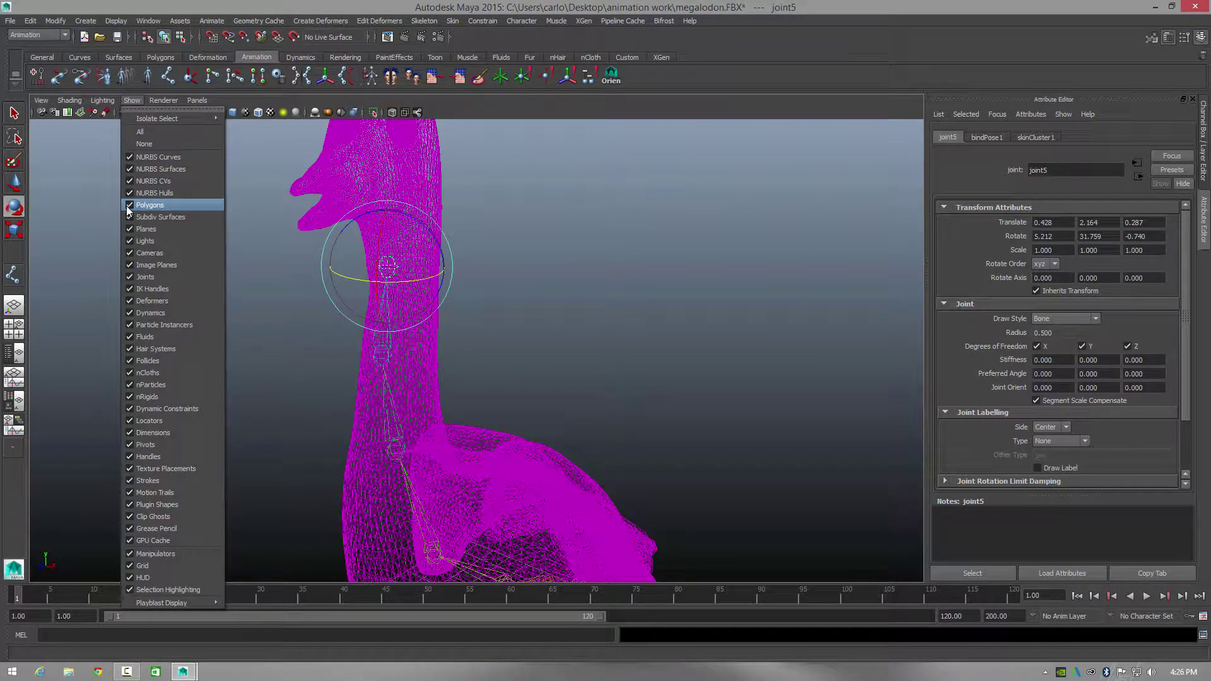
click(128, 206)
Step: Rotate the root joint of the tail chain about 7.6 degrees in Z and the third tail joint about -11.7 degrees in Y
alt+drag(617, 361, 505, 333)
click(489, 445)
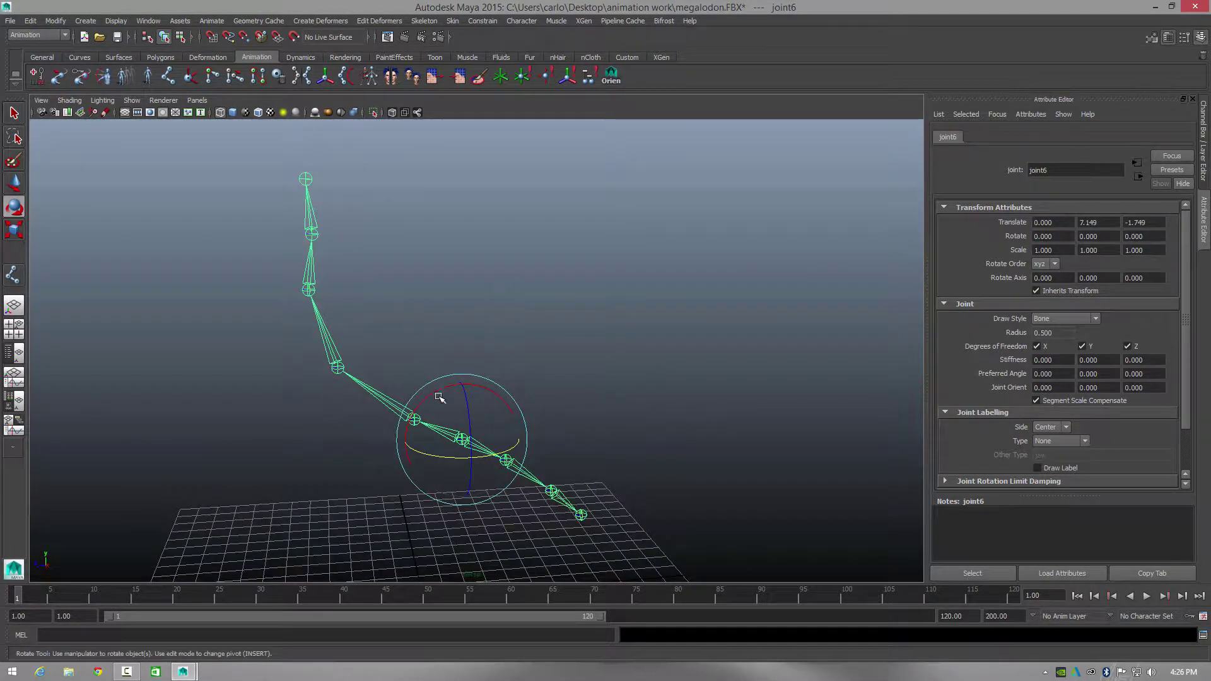
drag(468, 408, 465, 403)
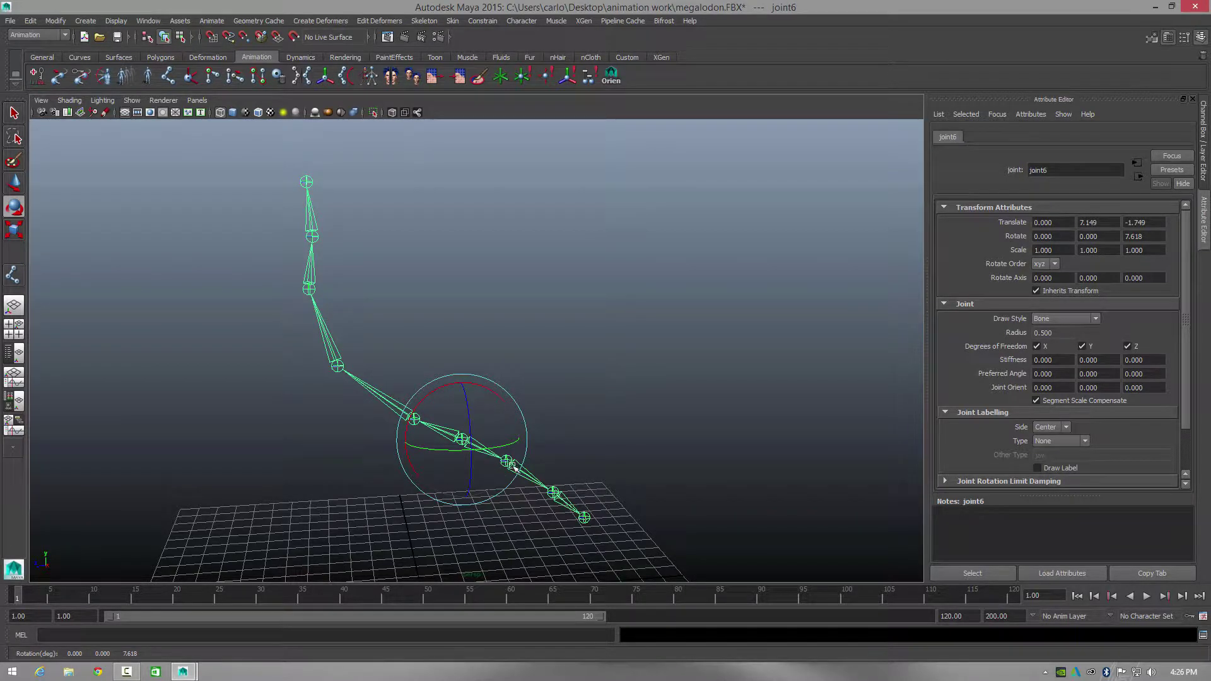
click(553, 493)
drag(553, 503, 505, 486)
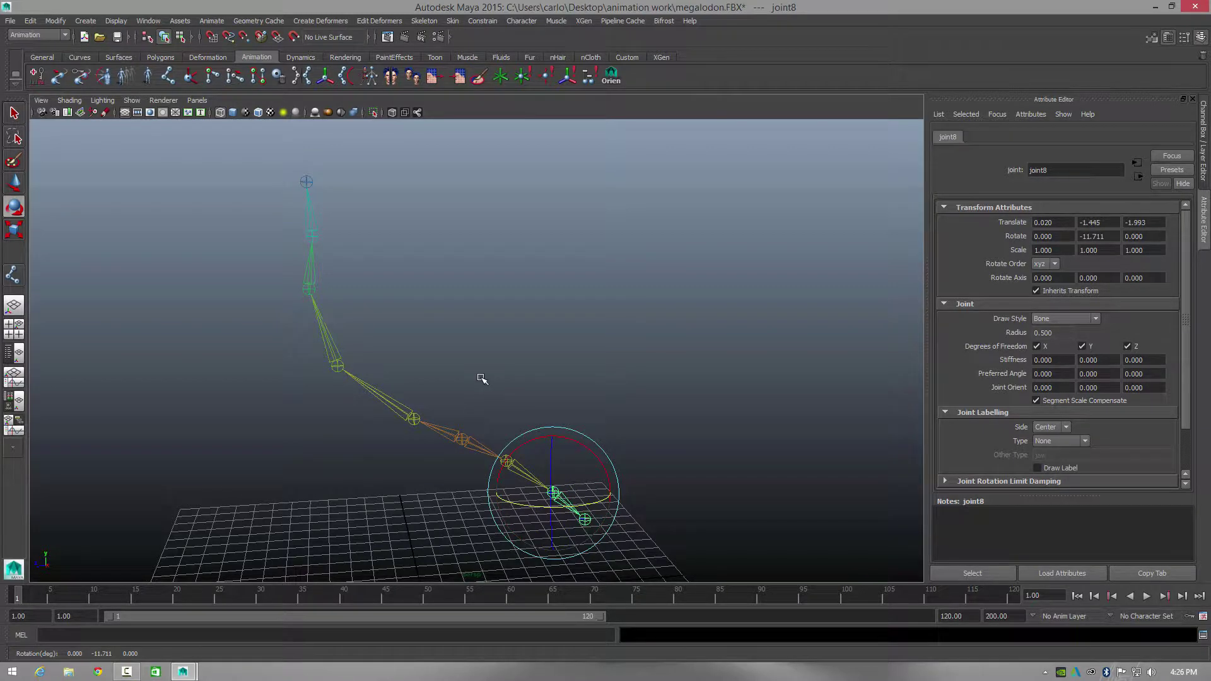
alt+drag(468, 362, 399, 282)
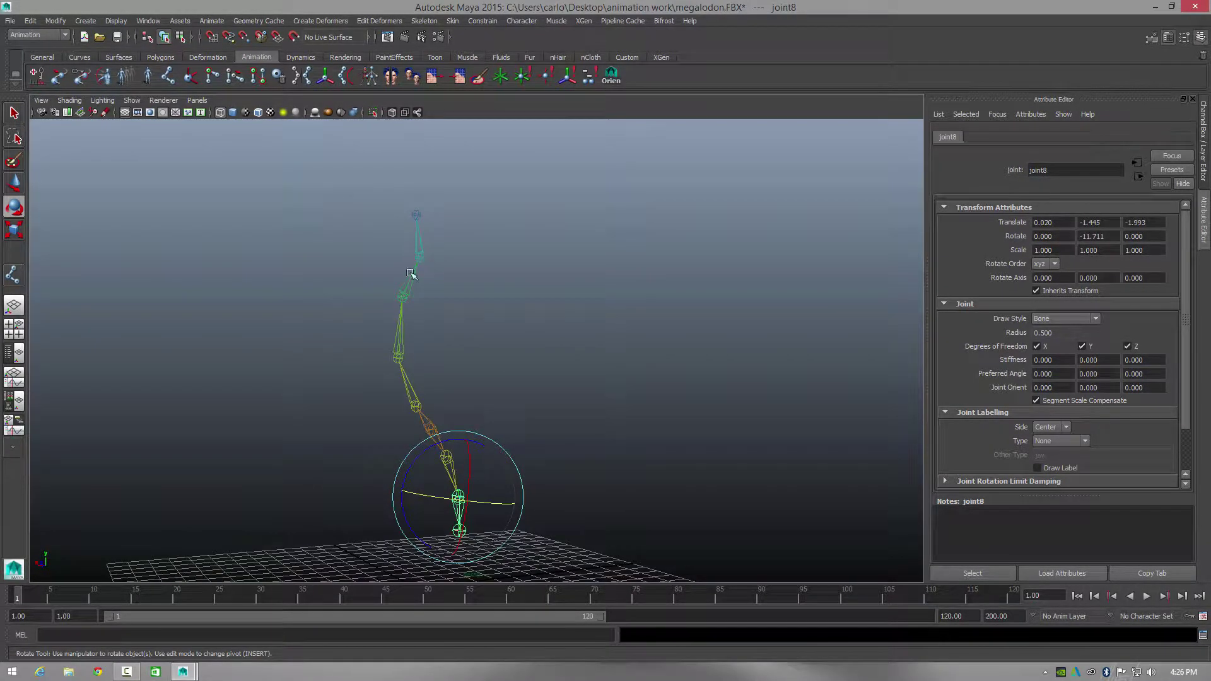
alt+drag(367, 419, 418, 402)
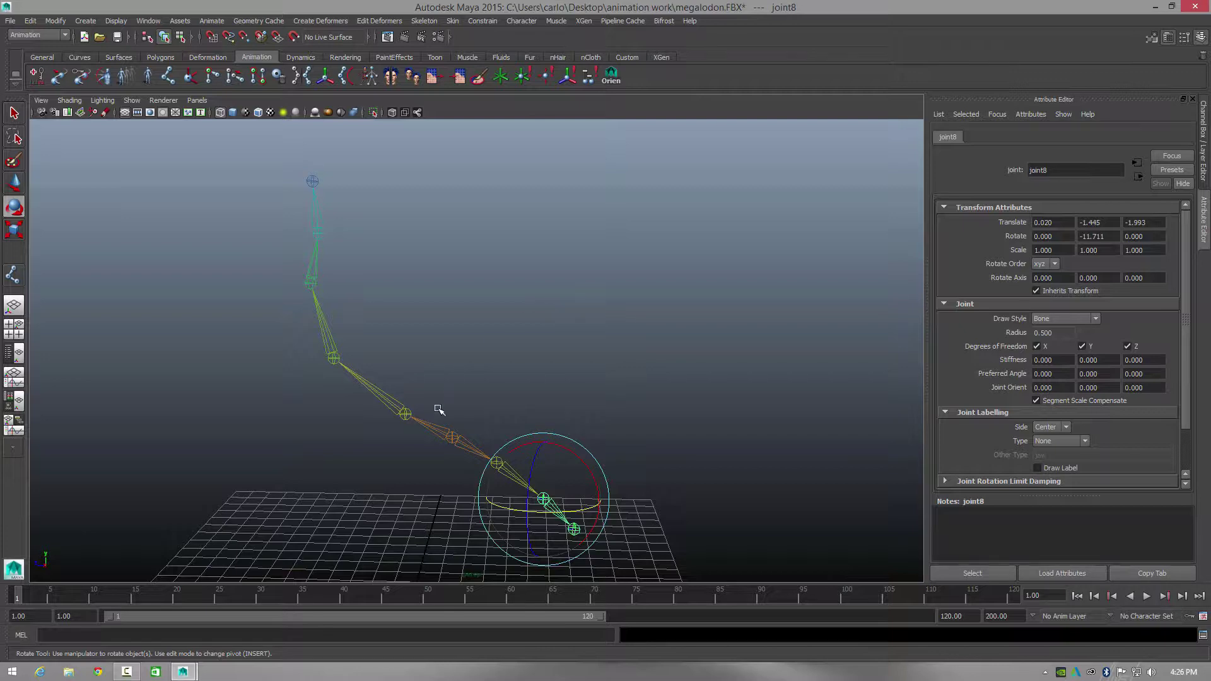
alt+drag(440, 338, 479, 390)
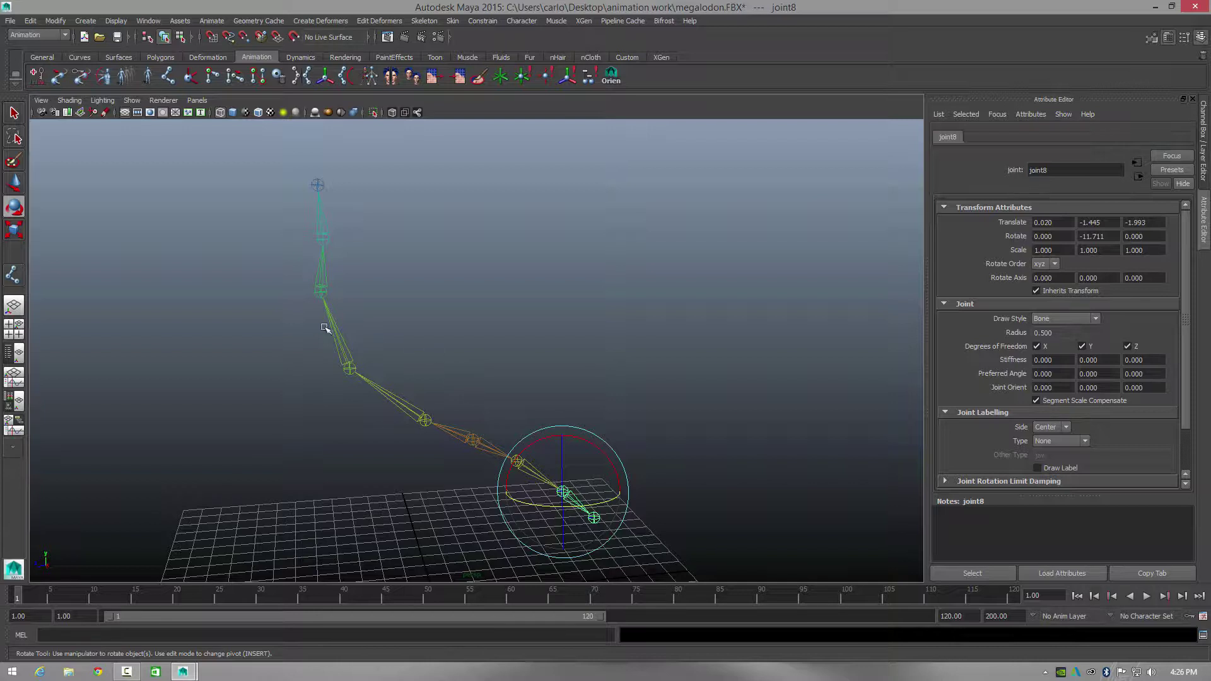
Step: Set the viewport to Smooth Shade All and turn polygon display back on
click(72, 101)
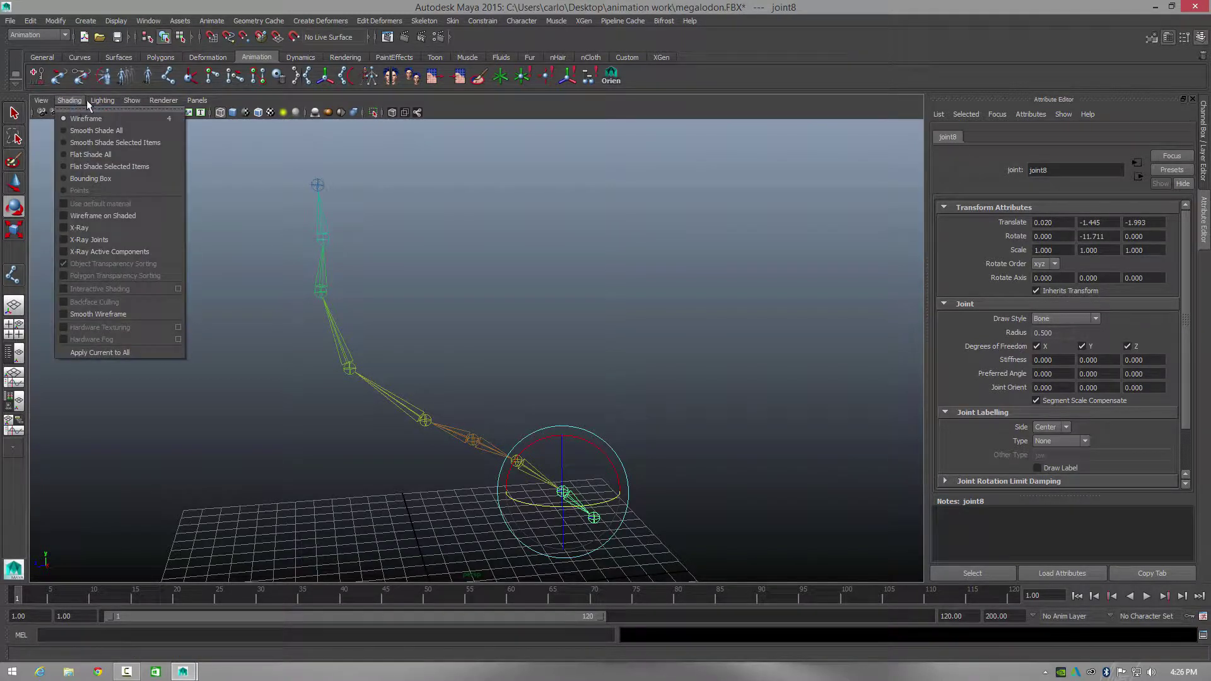
click(73, 131)
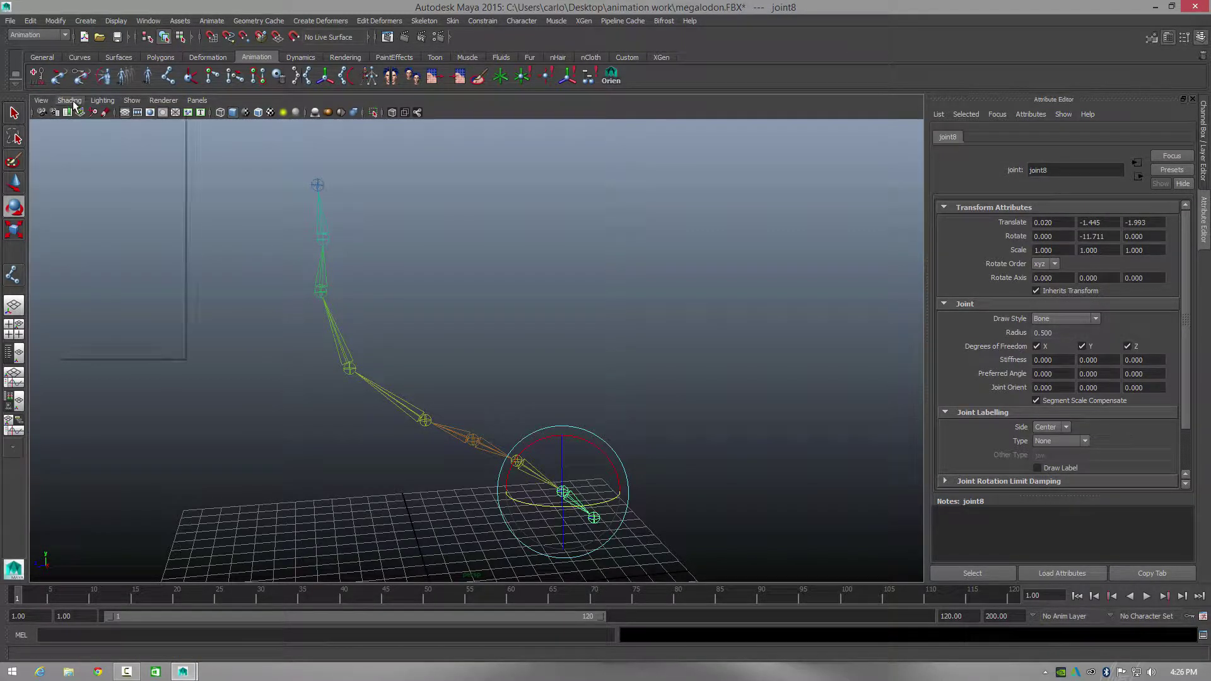
click(73, 102)
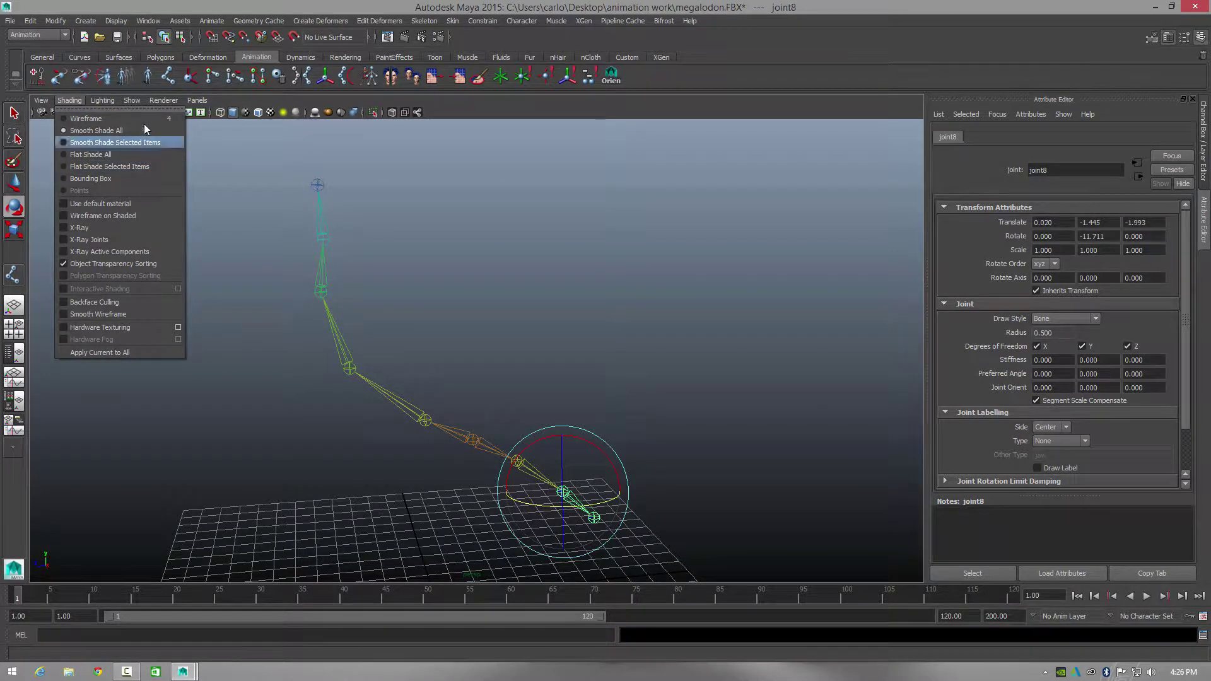
mouse_move(129, 100)
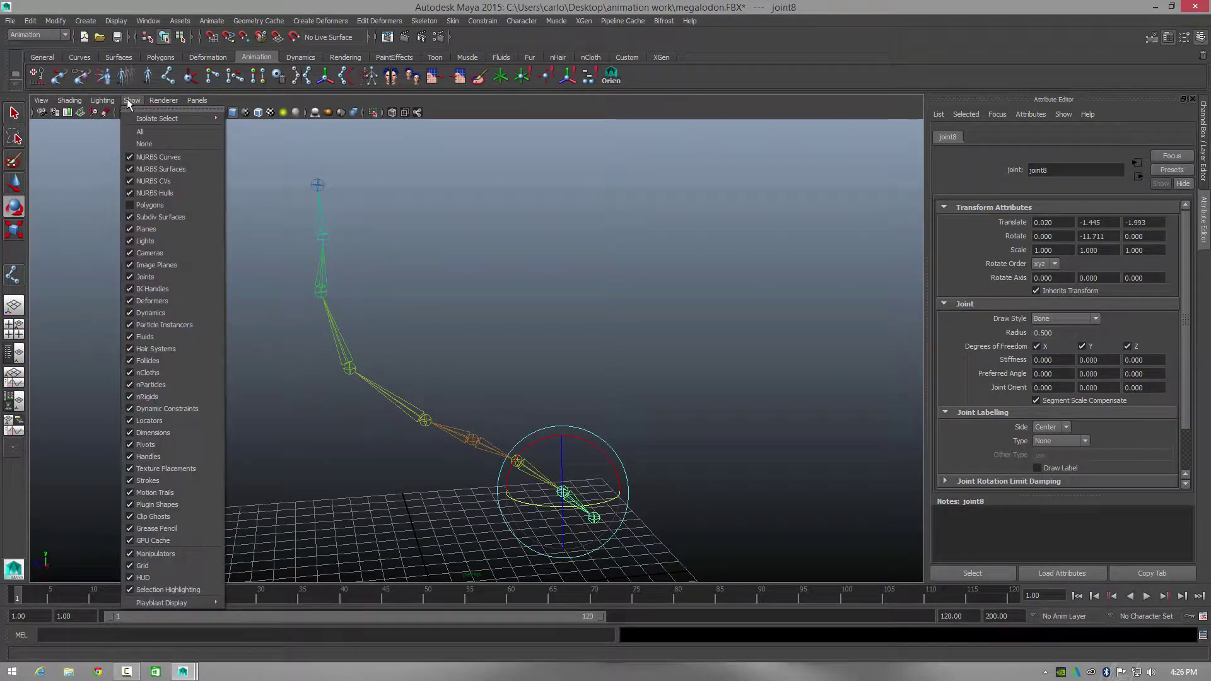
click(128, 205)
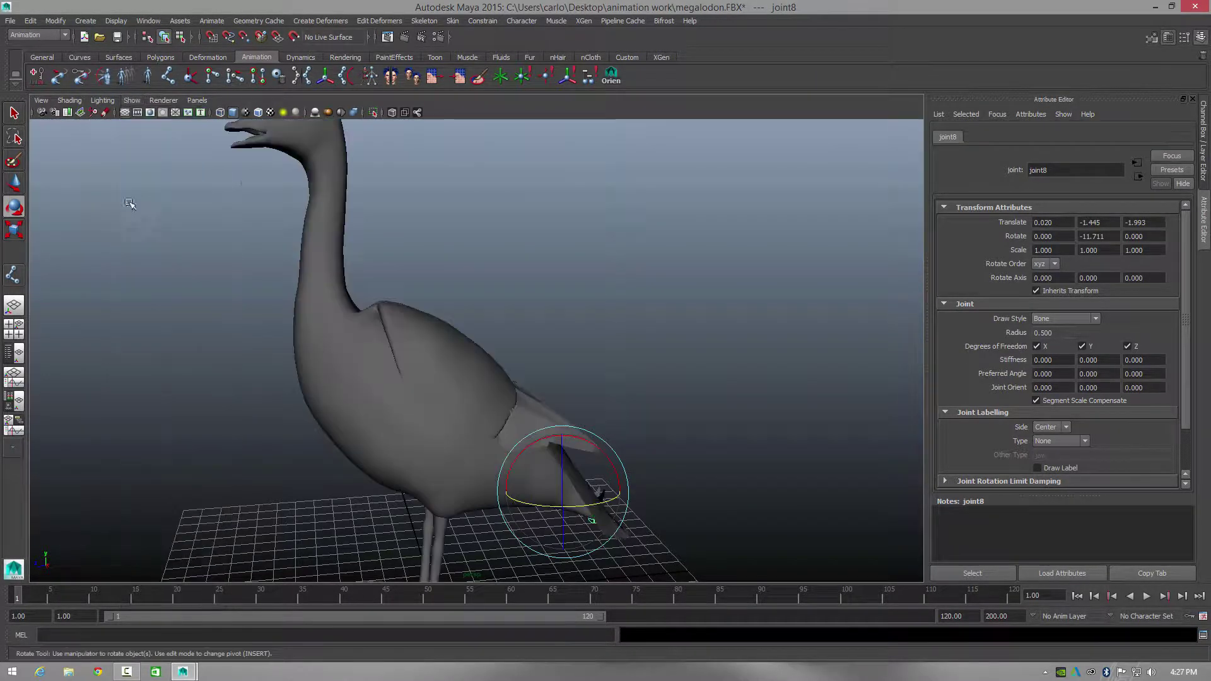
Step: Select the goose mesh and examine the posed body, neck and tail from several angles
click(330, 222)
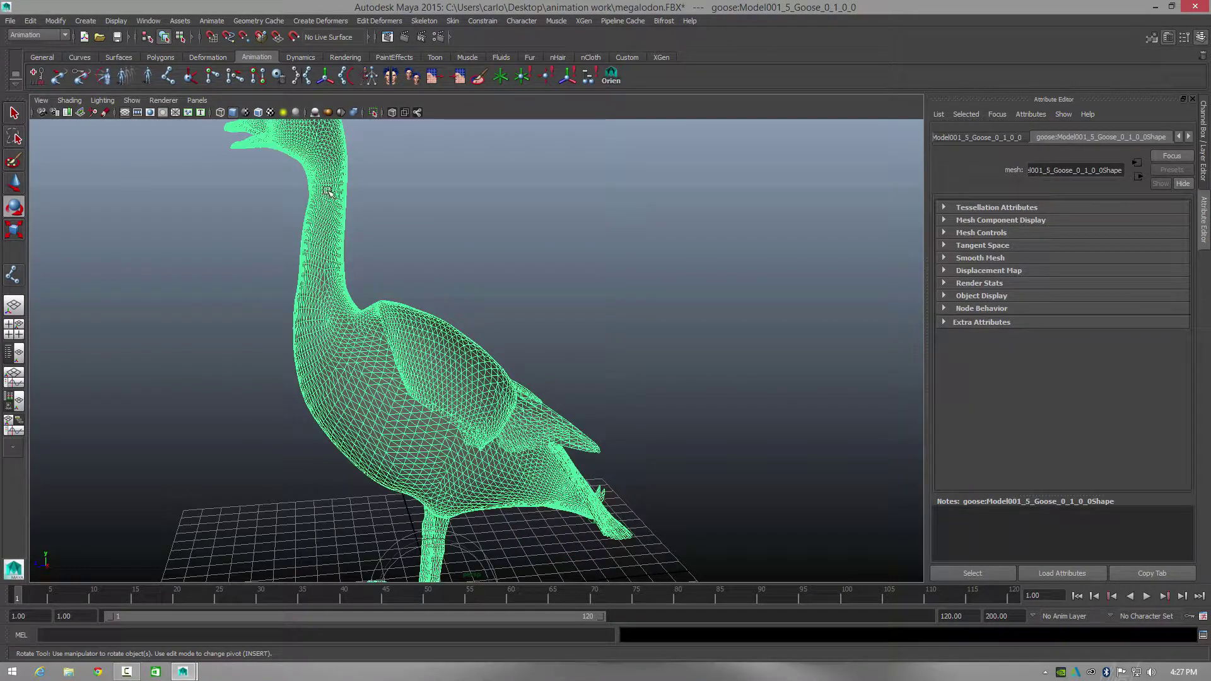
alt+drag(424, 260, 363, 222)
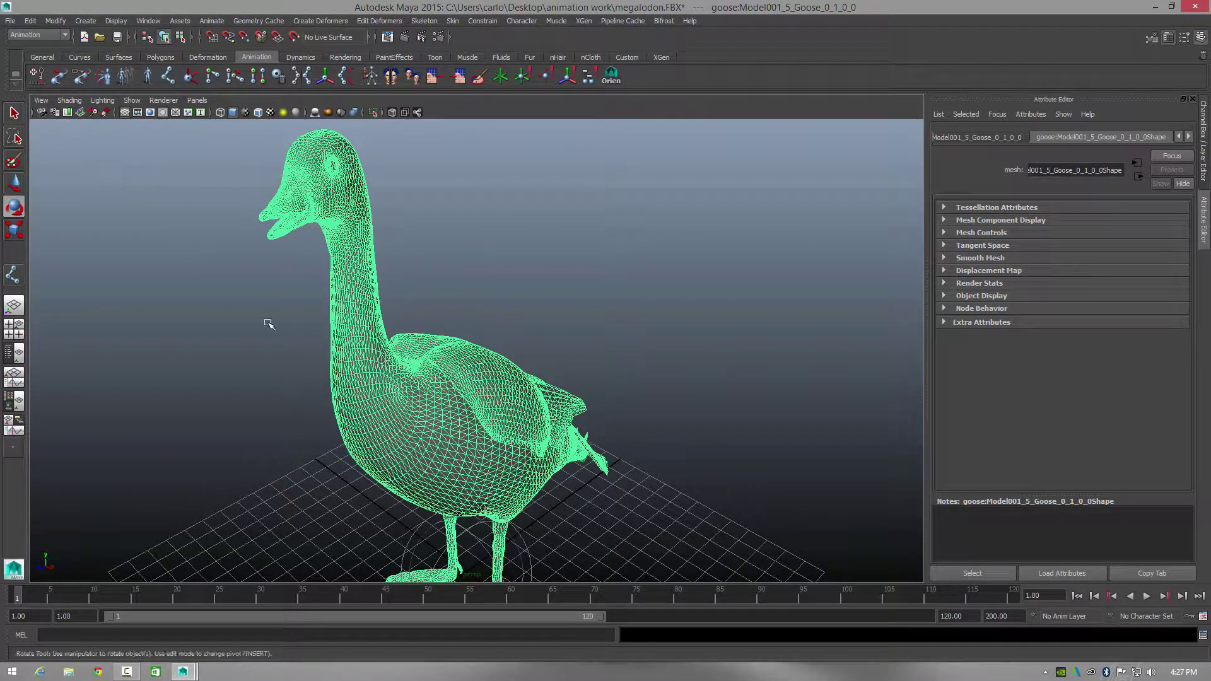
alt+drag(269, 324, 432, 325)
alt+drag(524, 362, 507, 385)
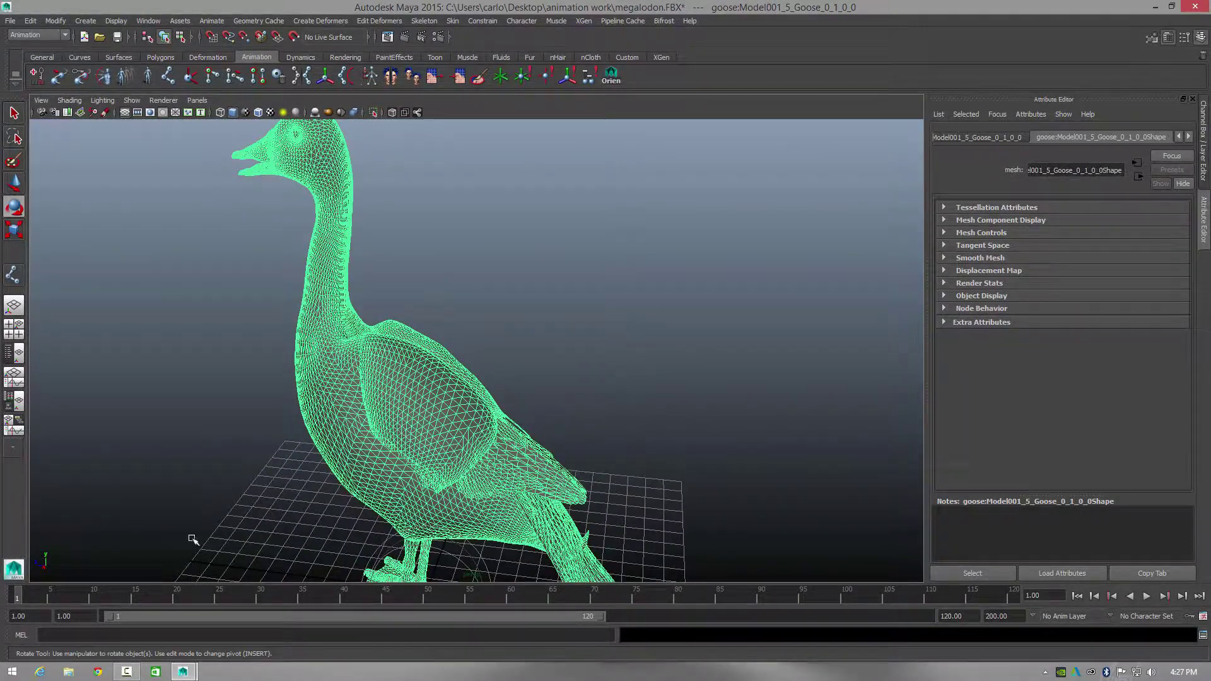
click(136, 672)
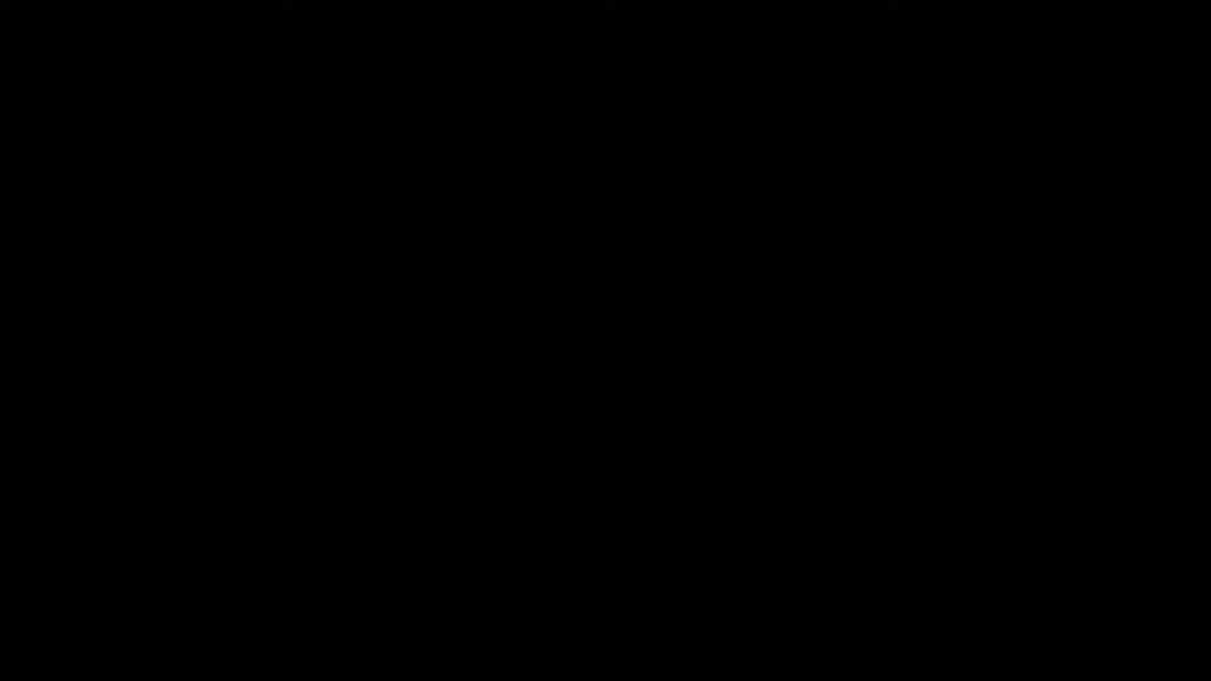